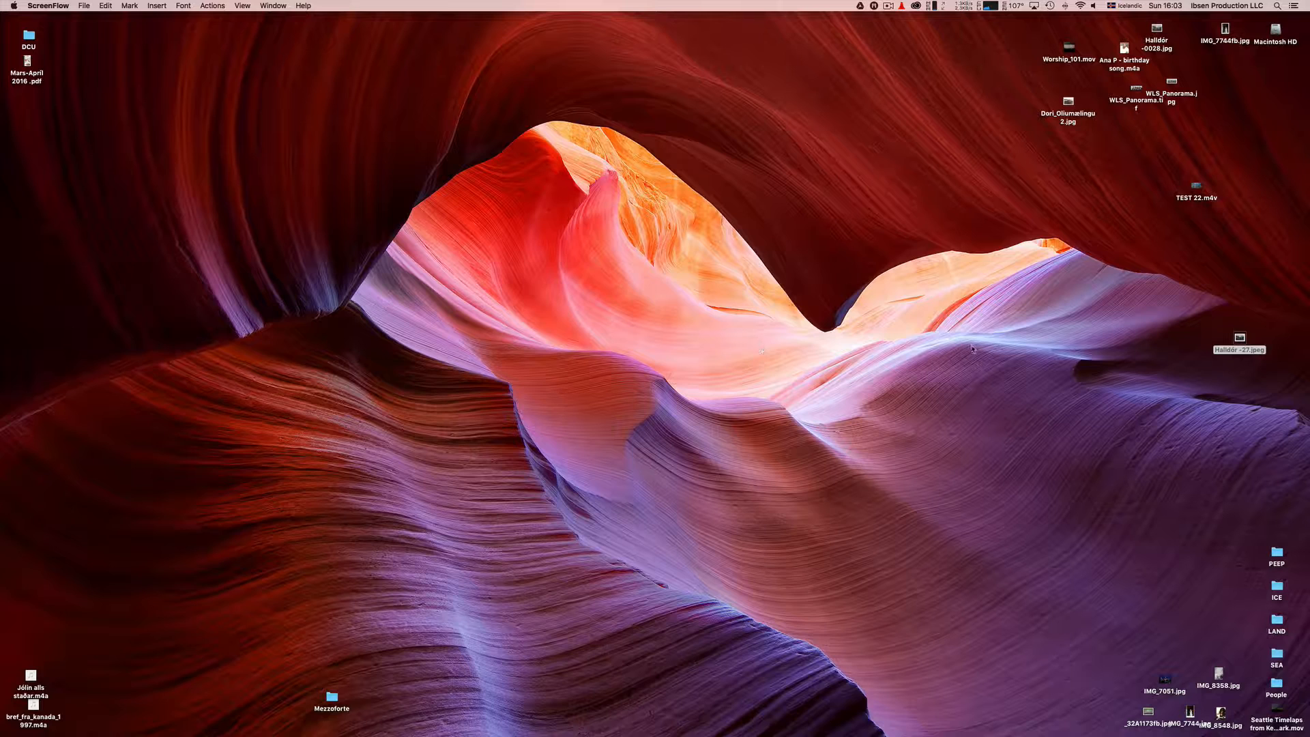
- Preview the "-27.jpeg" photo on the desktop and open it in Adobe Photoshop CC 2015
click(1240, 339)
key(space)
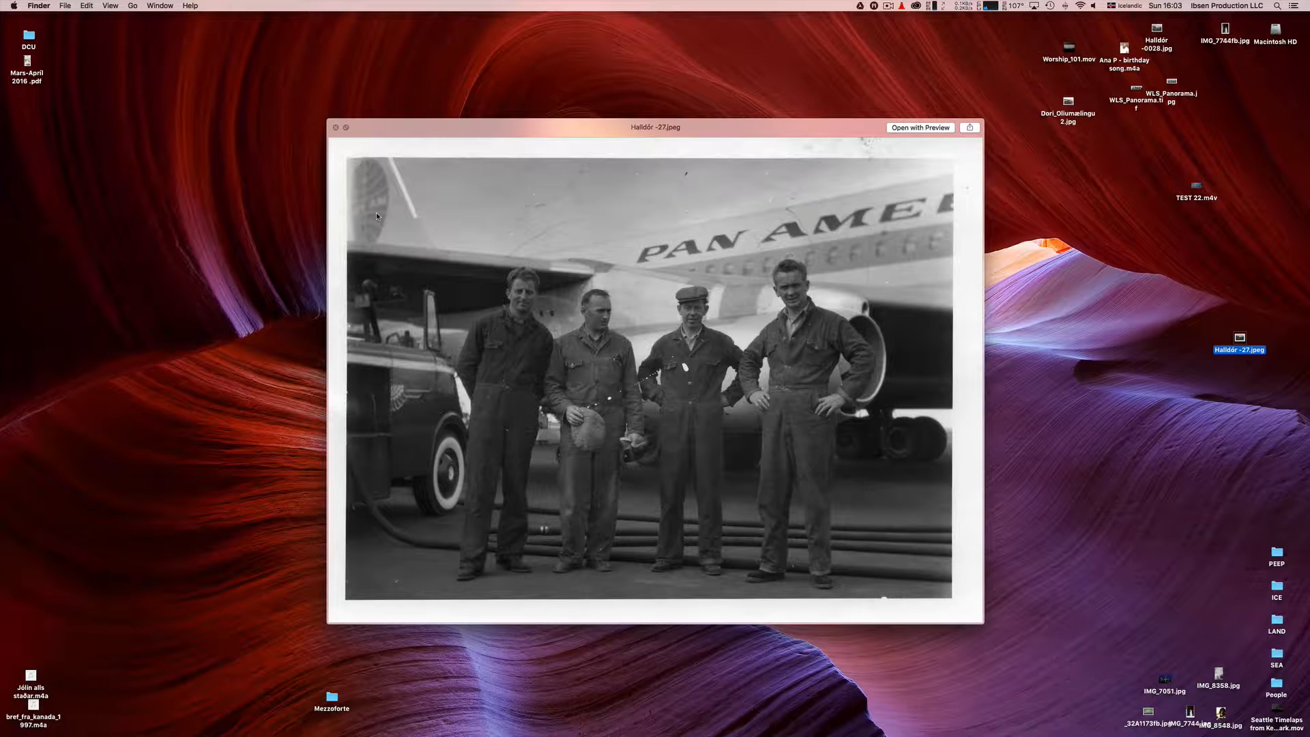
key(space)
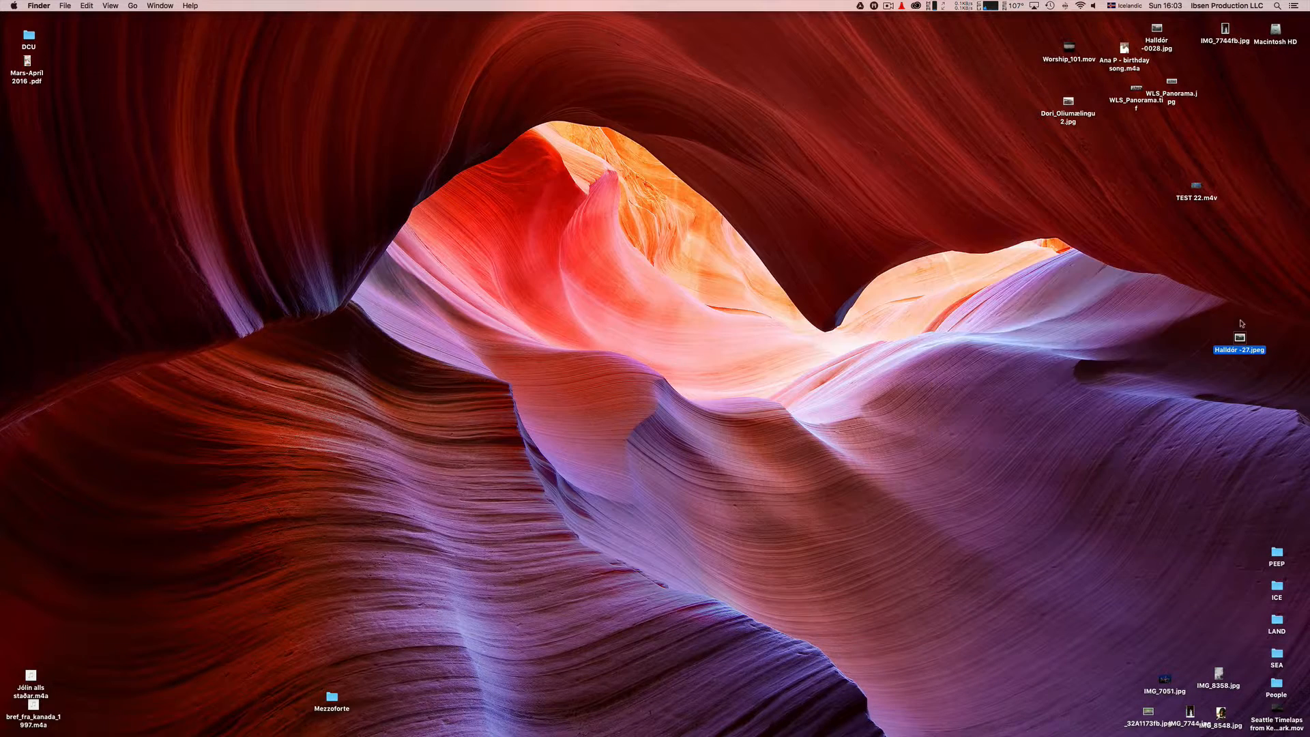
right_click(1241, 339)
mouse_move(1208, 353)
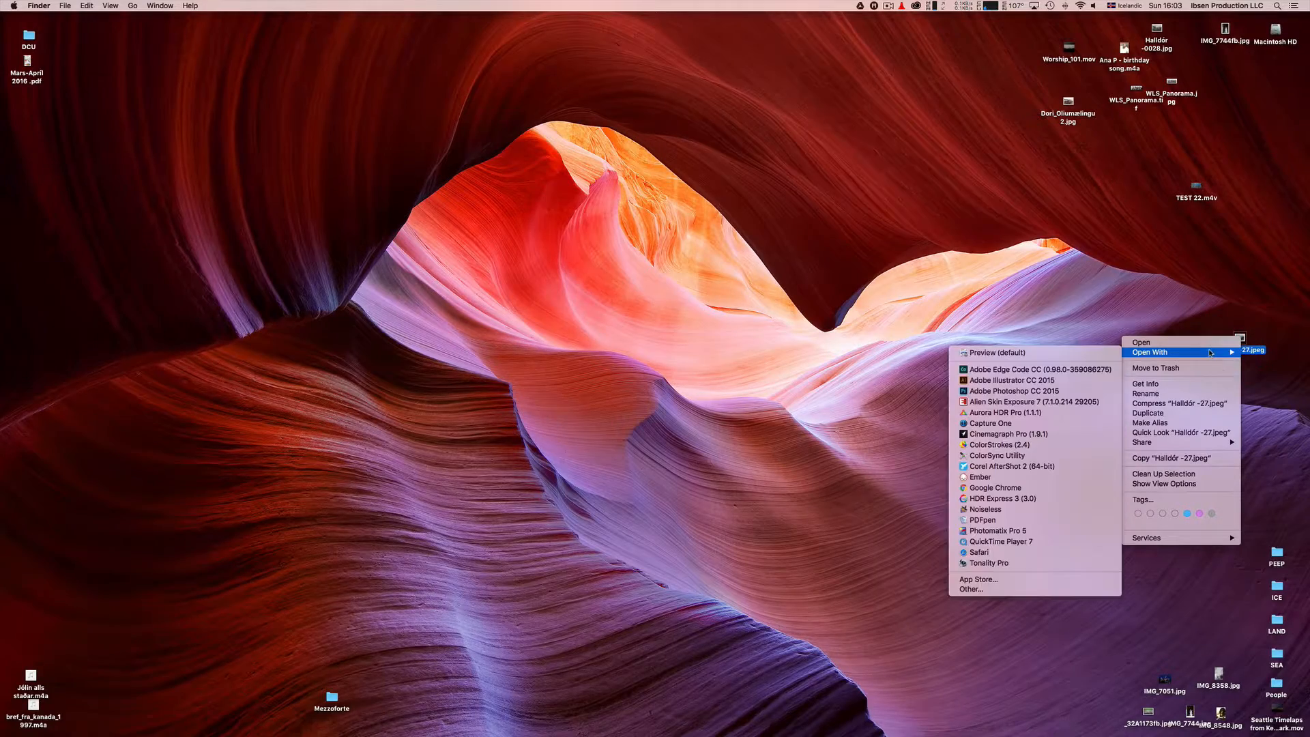
click(1032, 391)
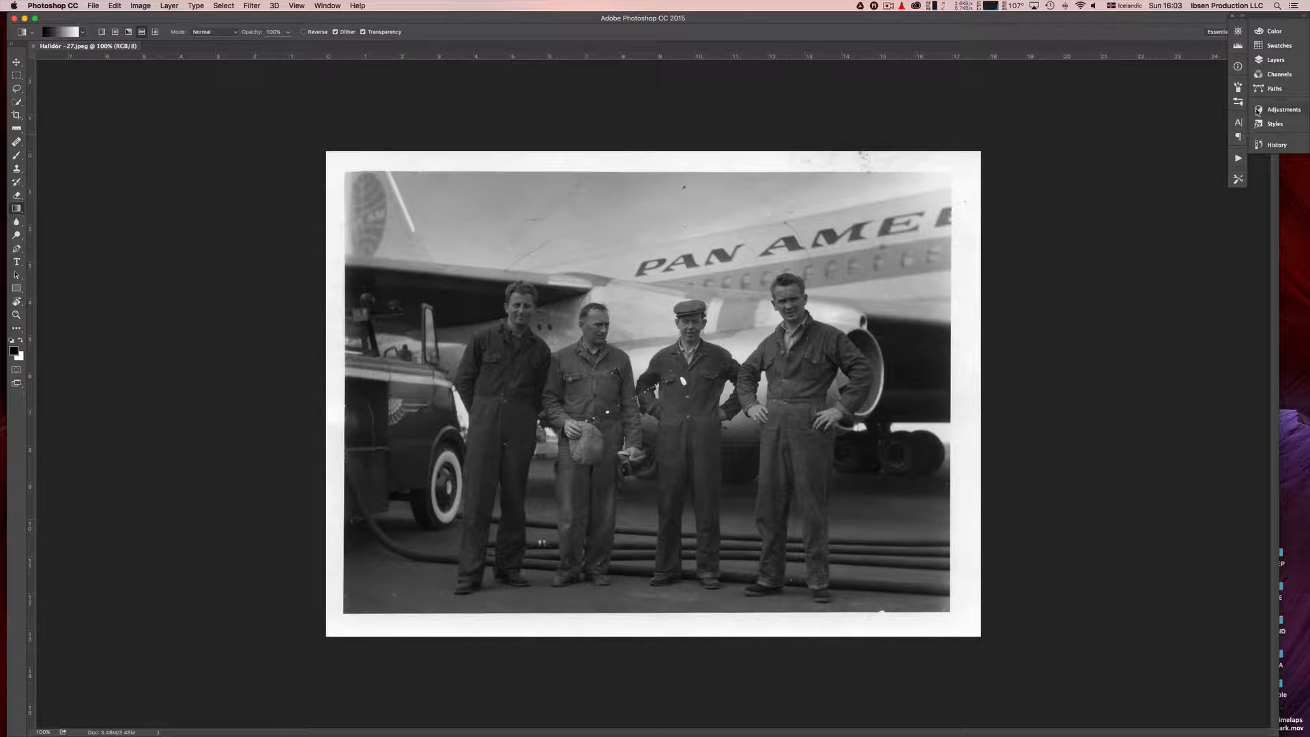
- Duplicate the Background layer and check the copy by toggling its visibility off and on
click(1271, 59)
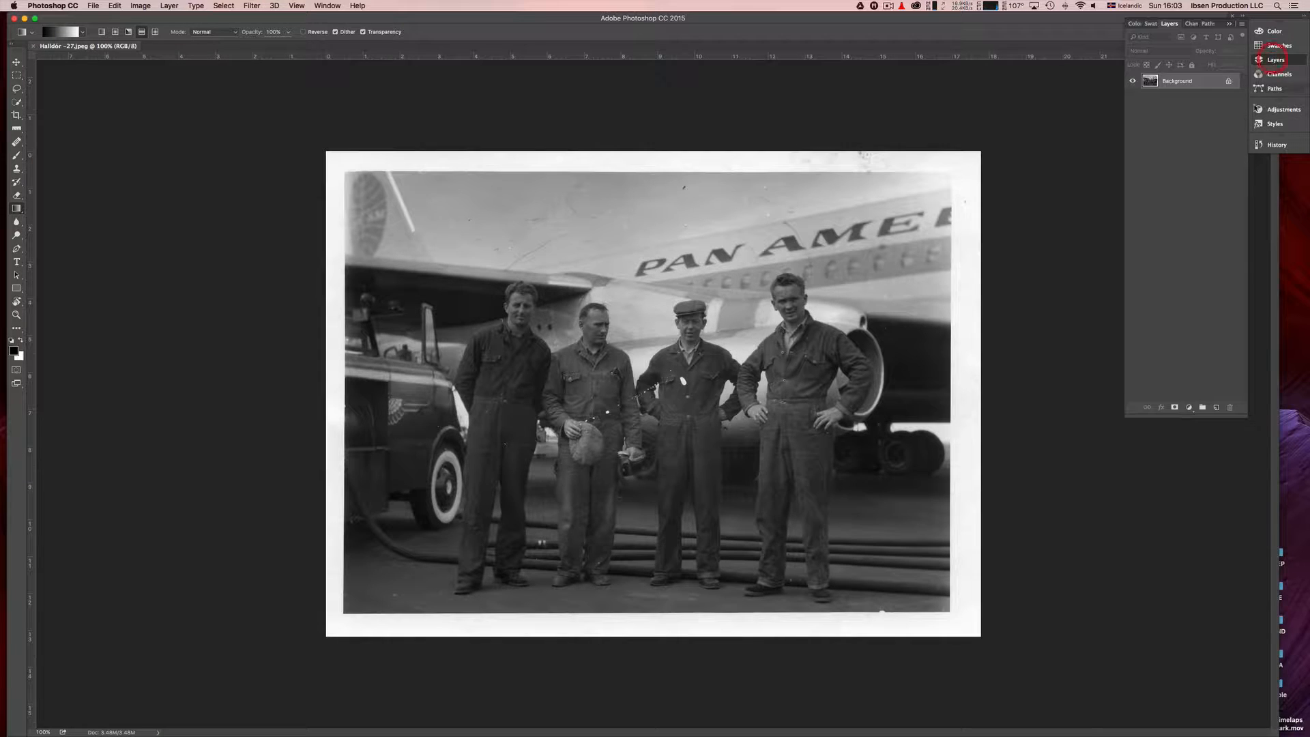
drag(1183, 83, 1216, 407)
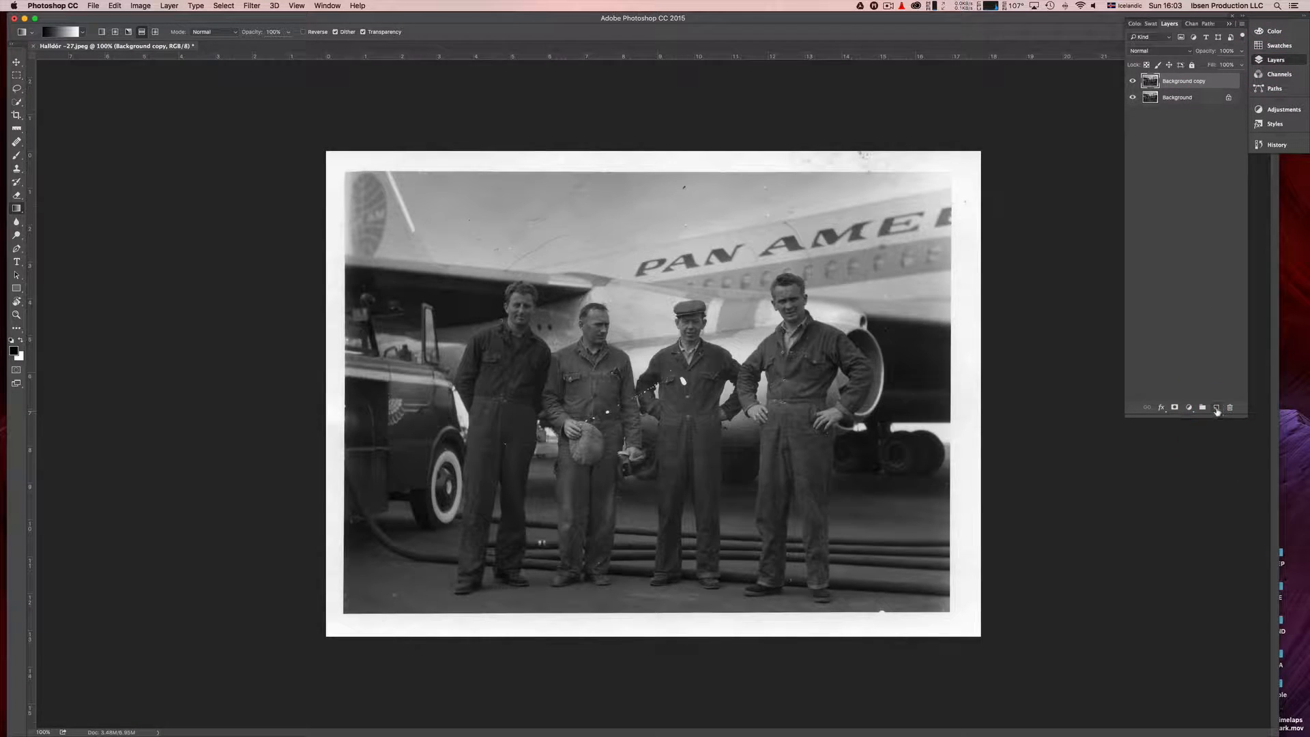
click(1133, 81)
click(1133, 81)
- Show the document history, create a snapshot named Snapshot 1 from the full document, and select it
click(1269, 147)
click(1271, 146)
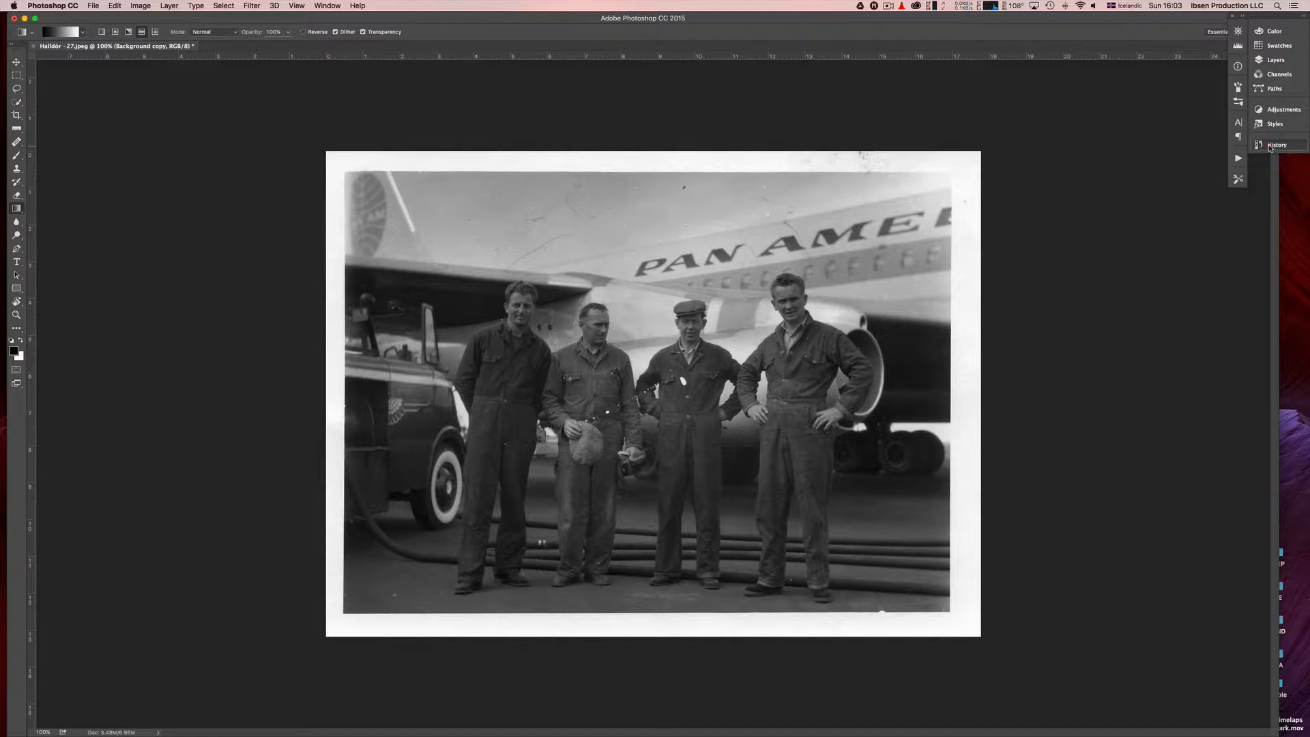
click(326, 6)
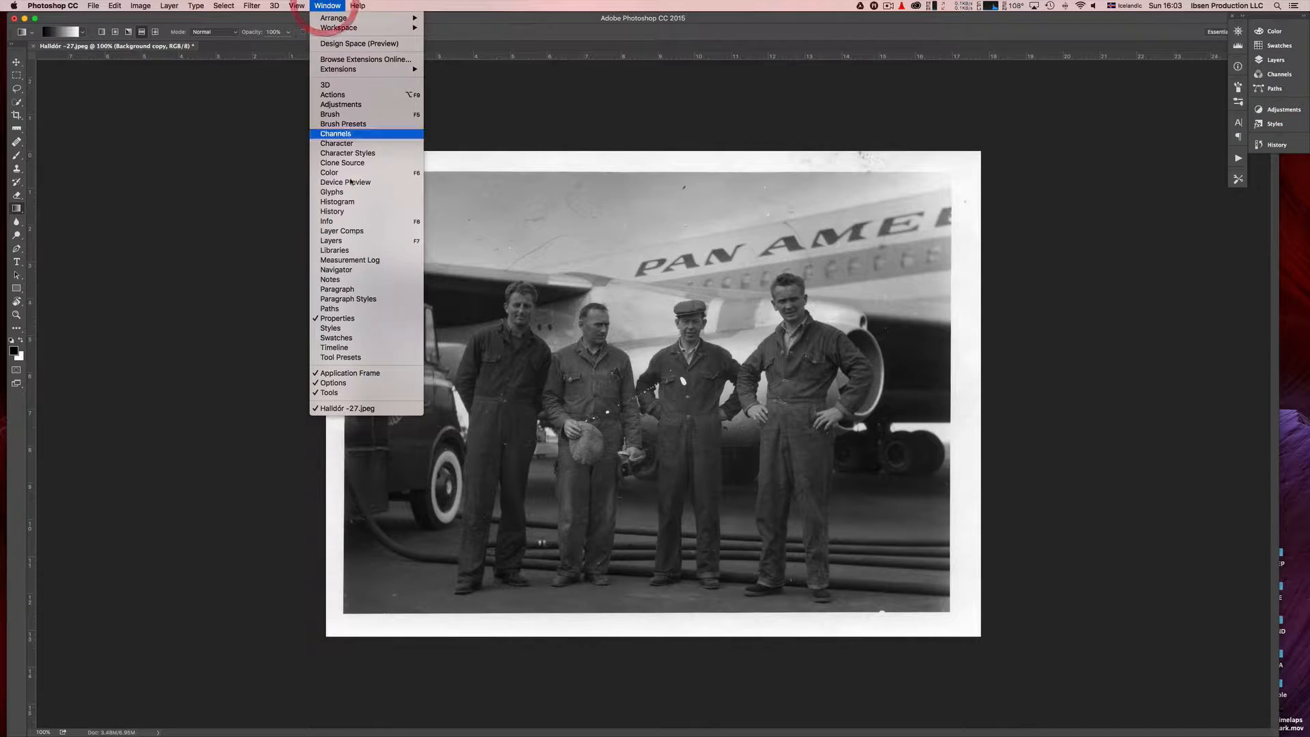
click(352, 213)
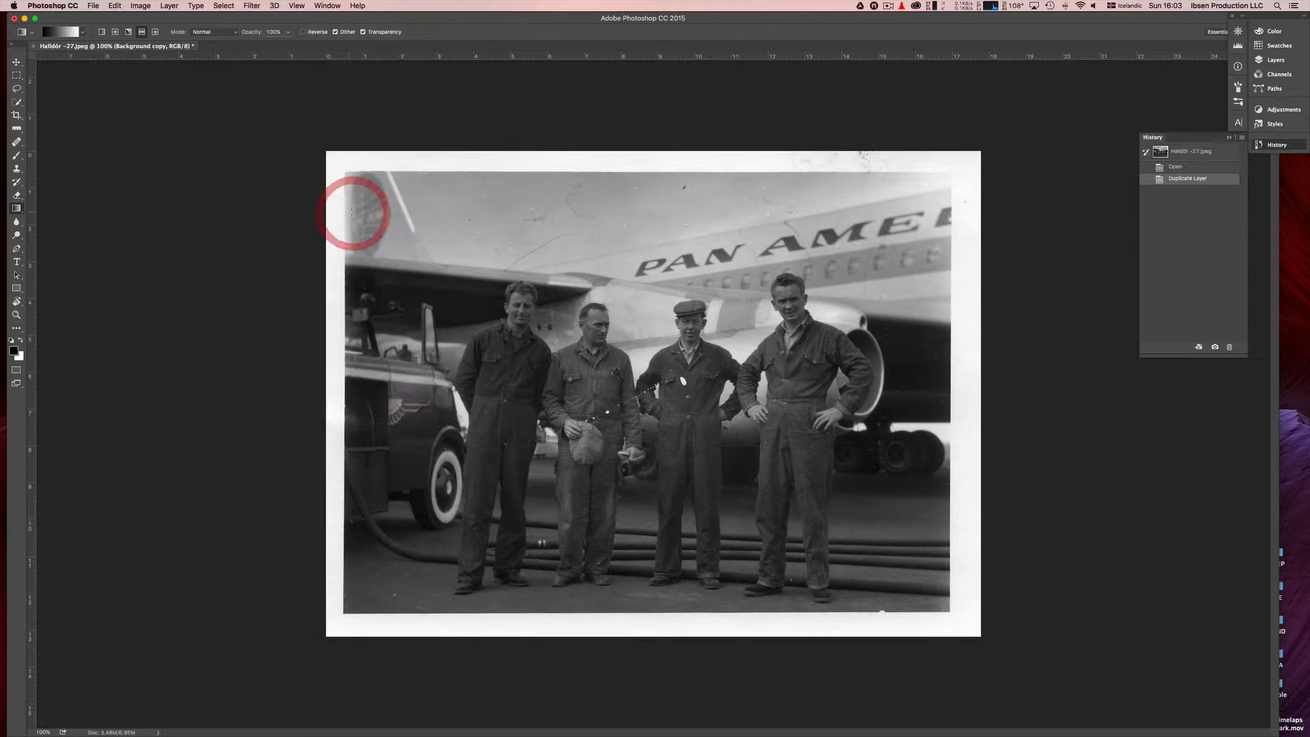
click(1241, 138)
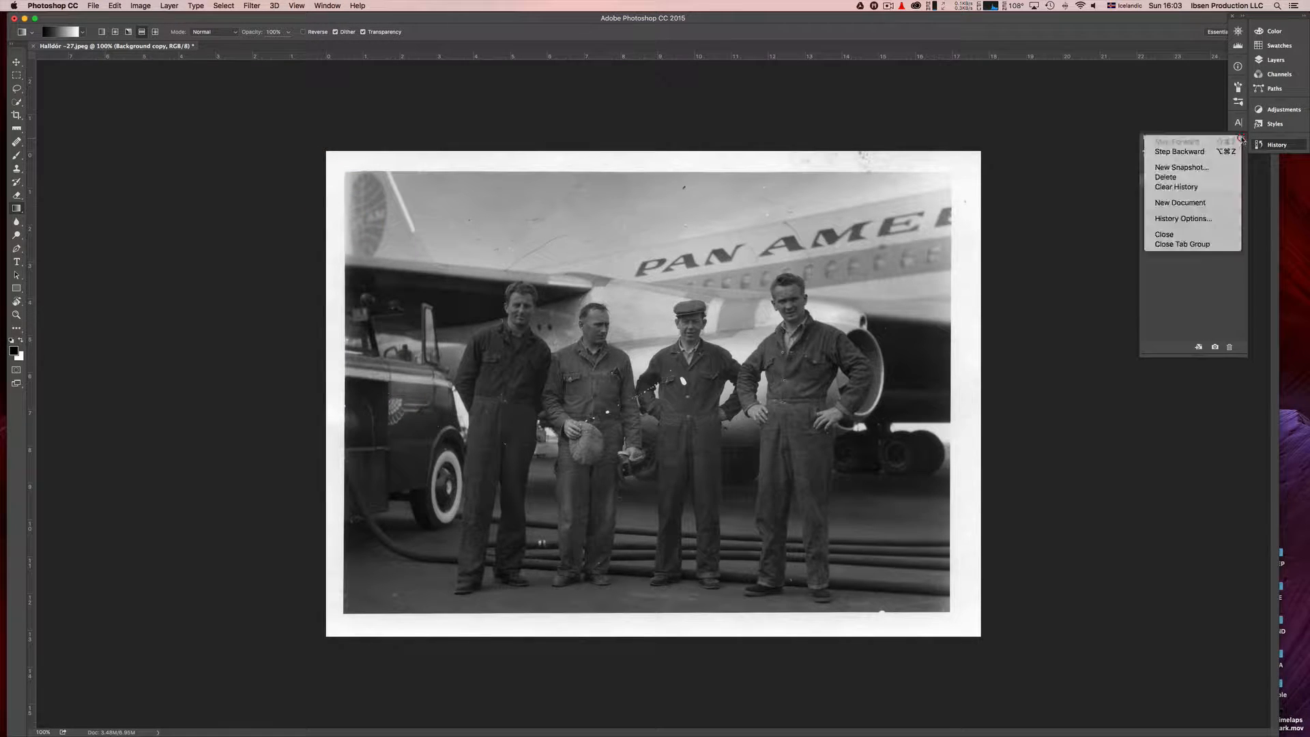
click(1208, 171)
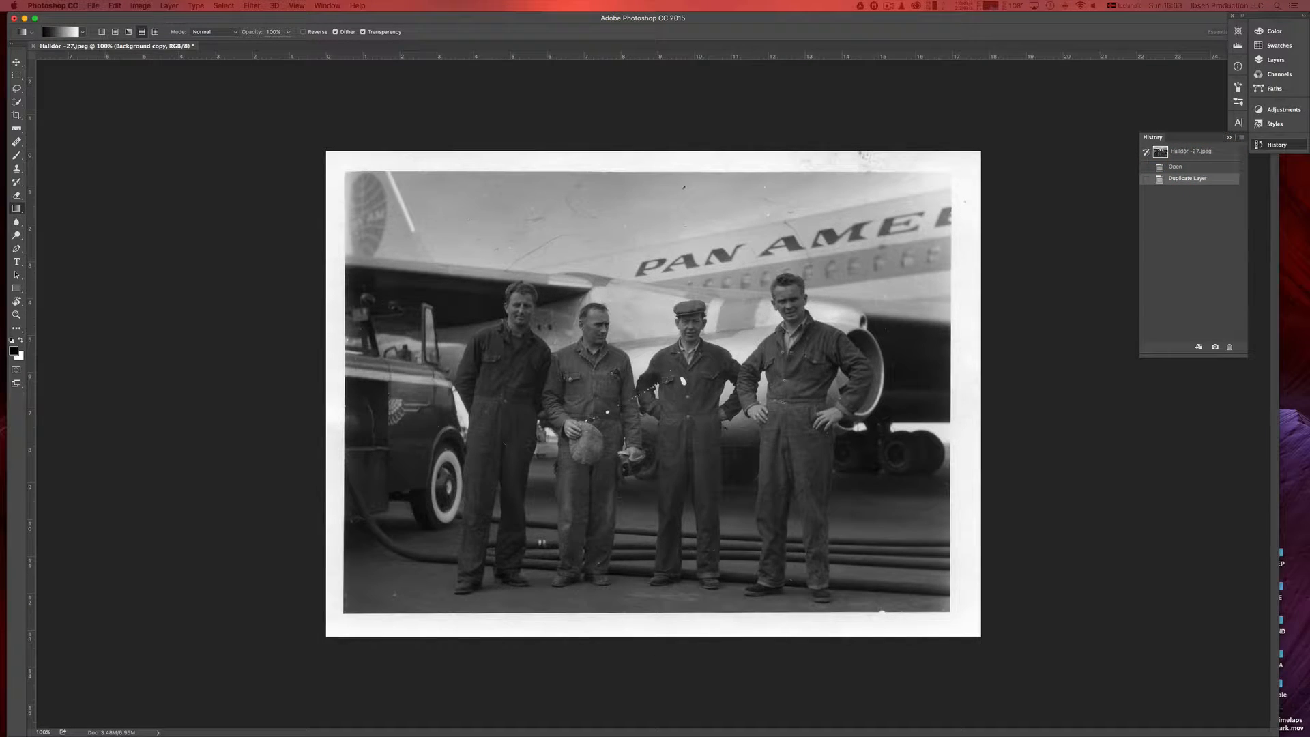
click(857, 229)
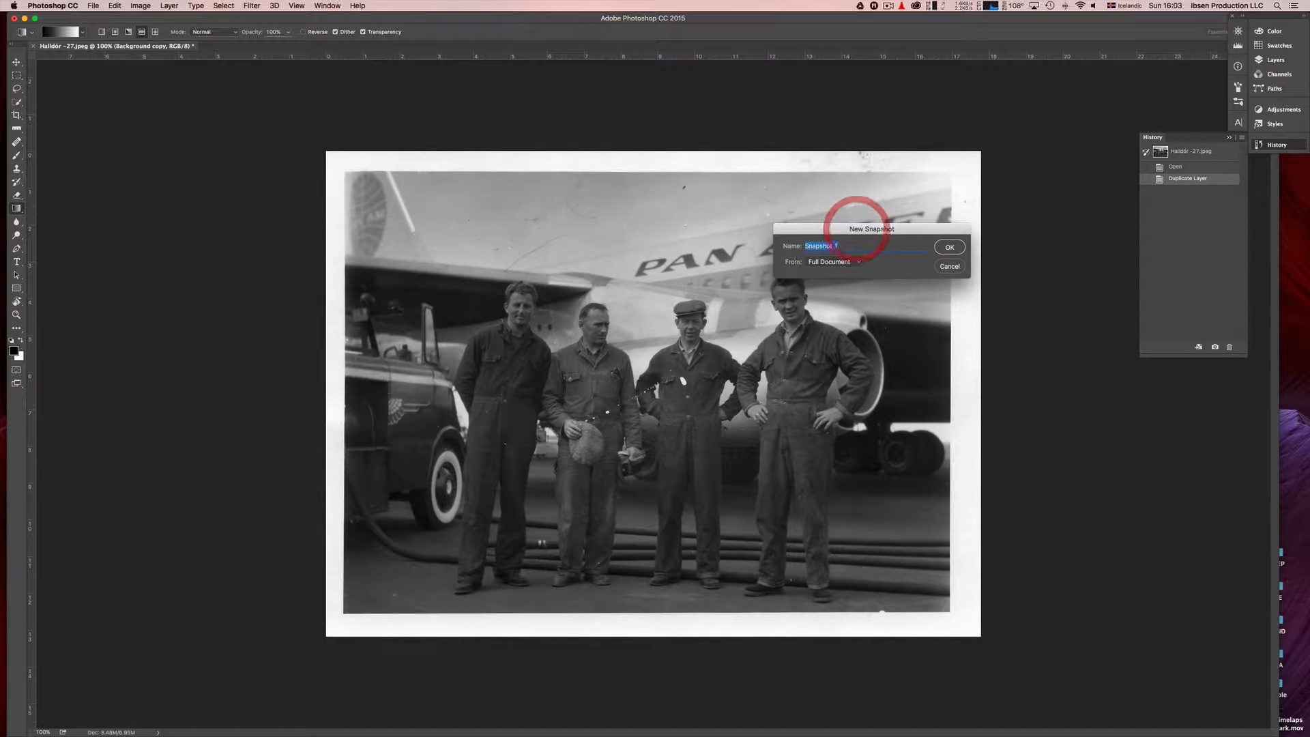
click(950, 248)
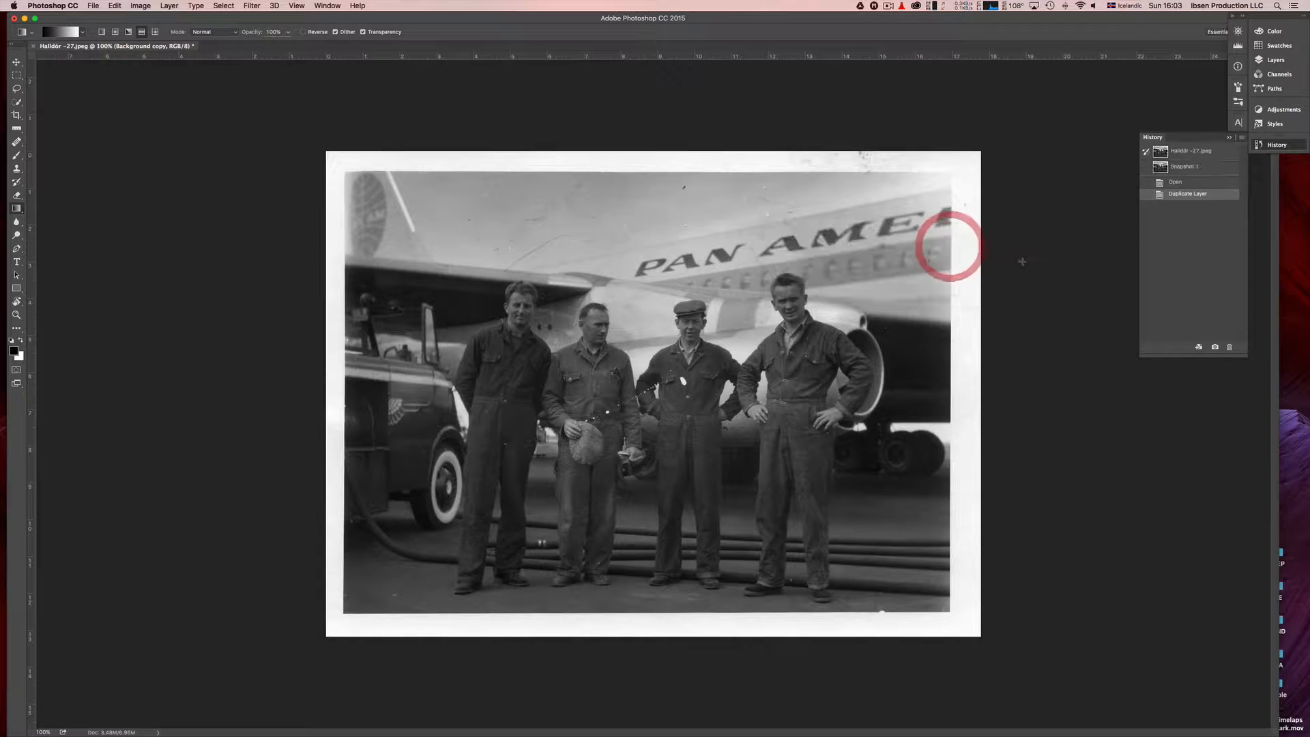
click(1189, 168)
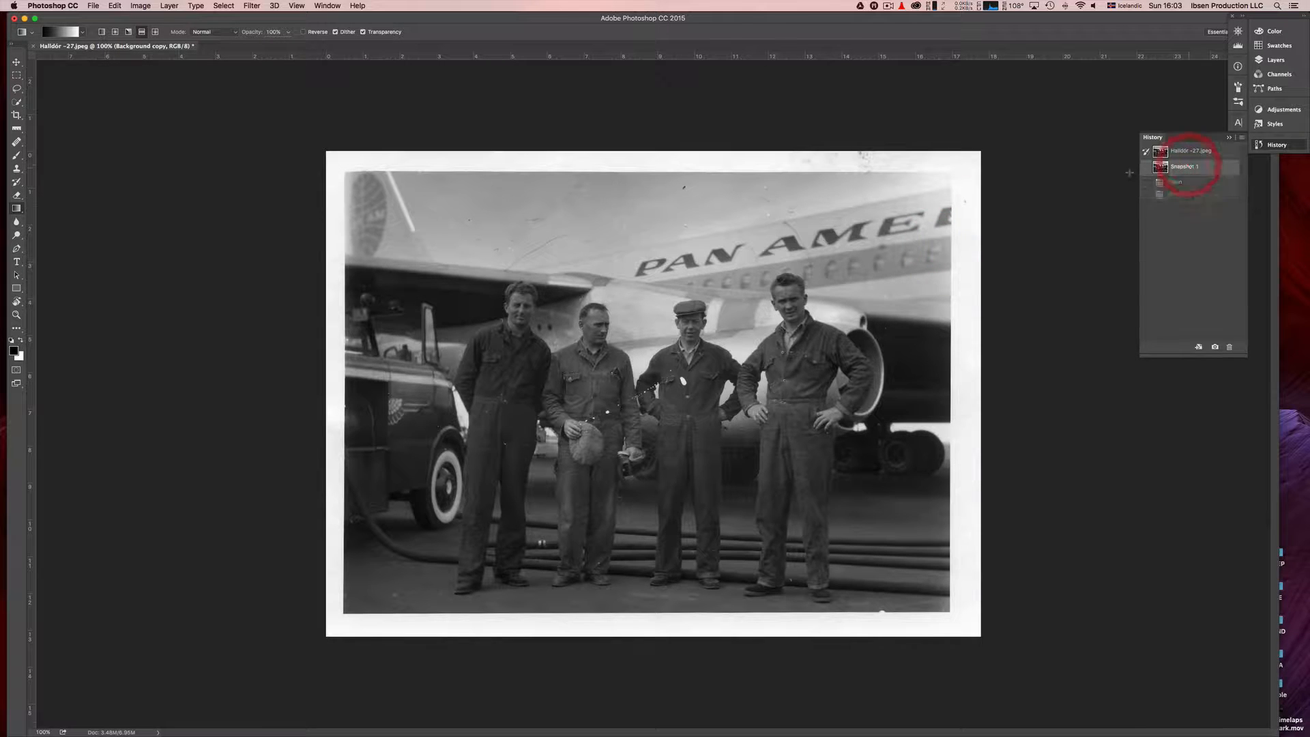
- Start the Dust & Scratches filter on the Background copy layer and set its radius to 3 pixels
click(252, 5)
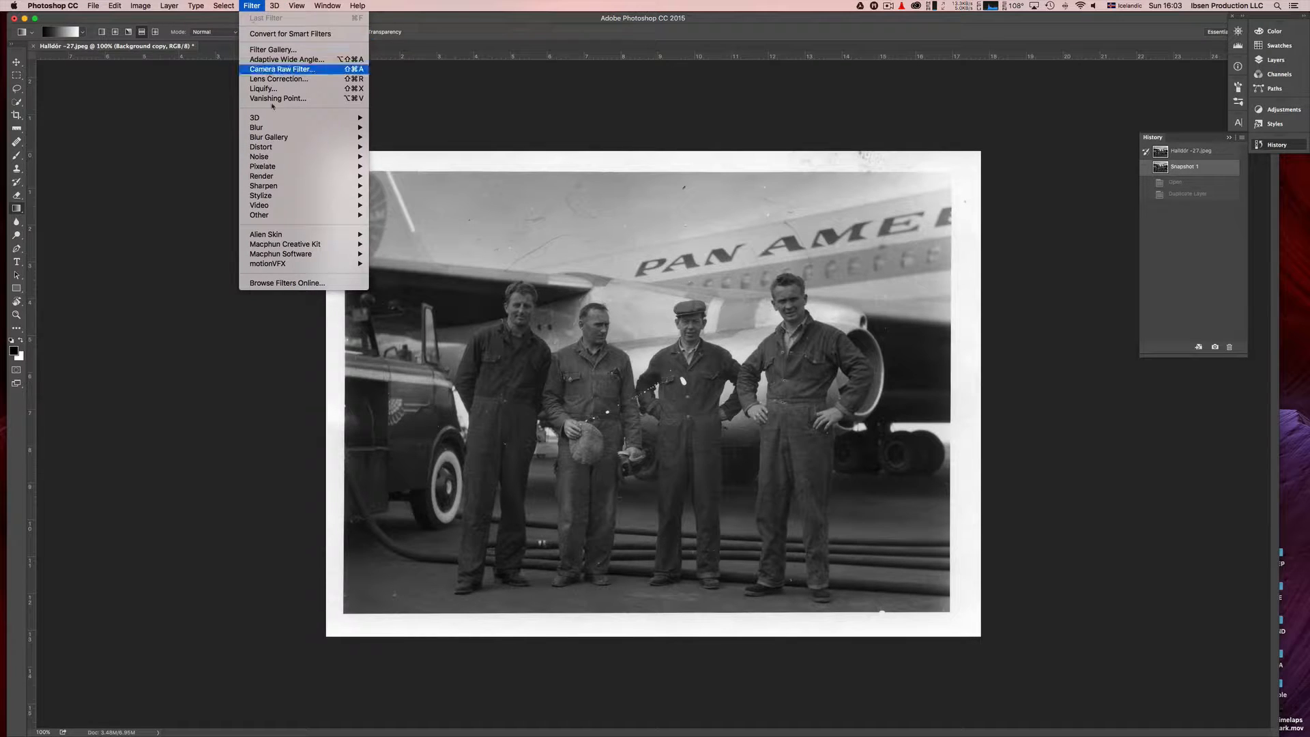
mouse_move(281, 158)
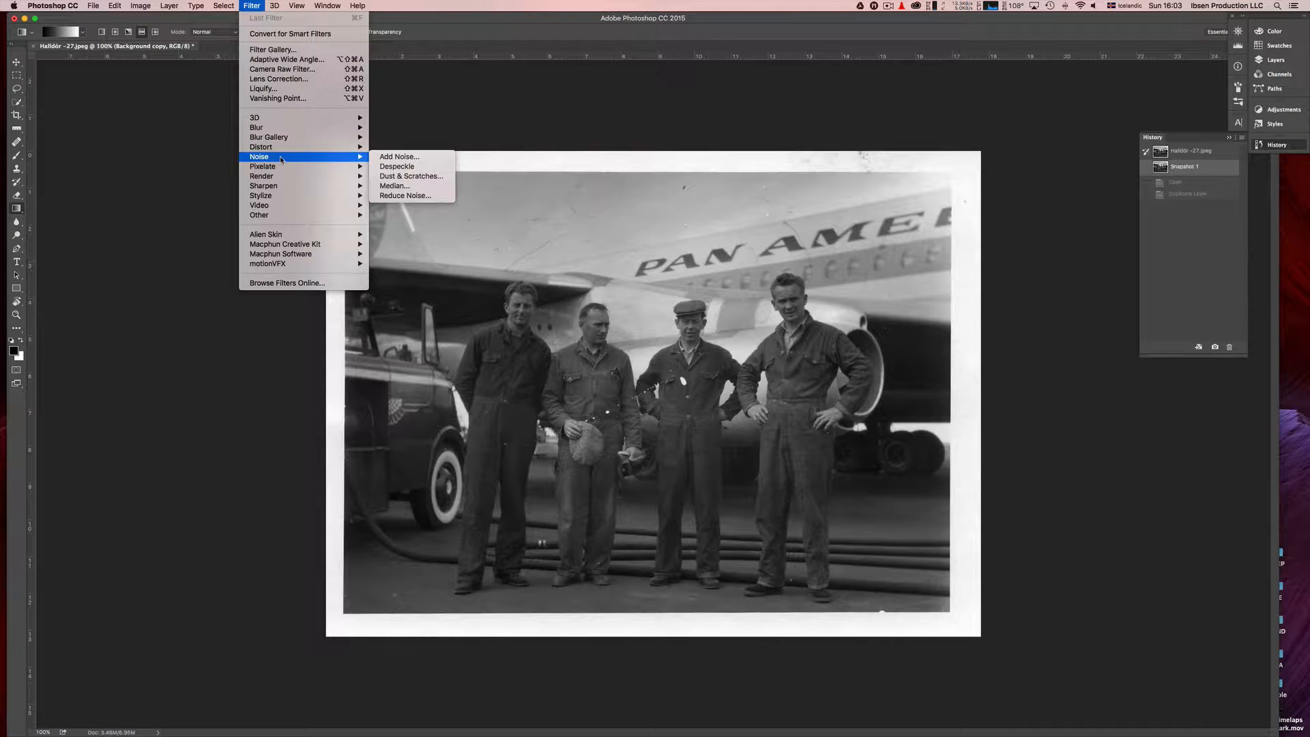
click(427, 178)
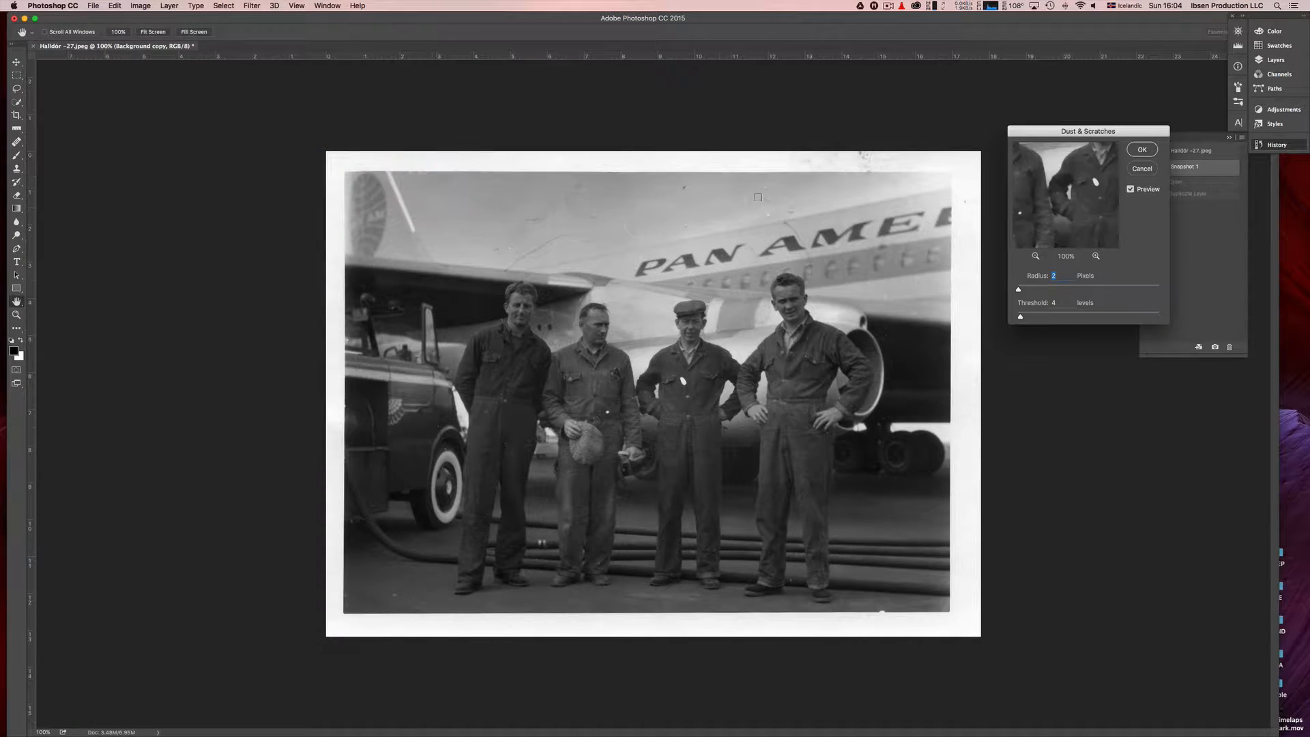
drag(1076, 135, 915, 217)
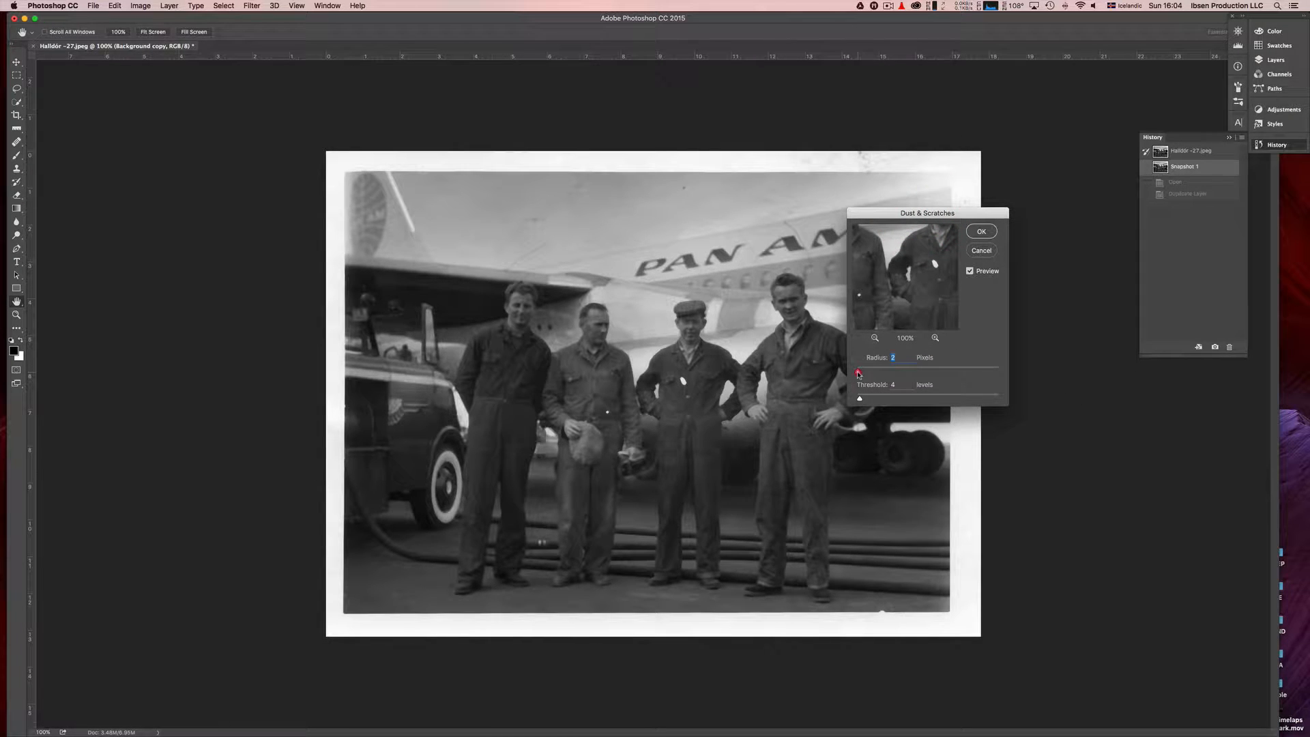
drag(859, 371, 859, 372)
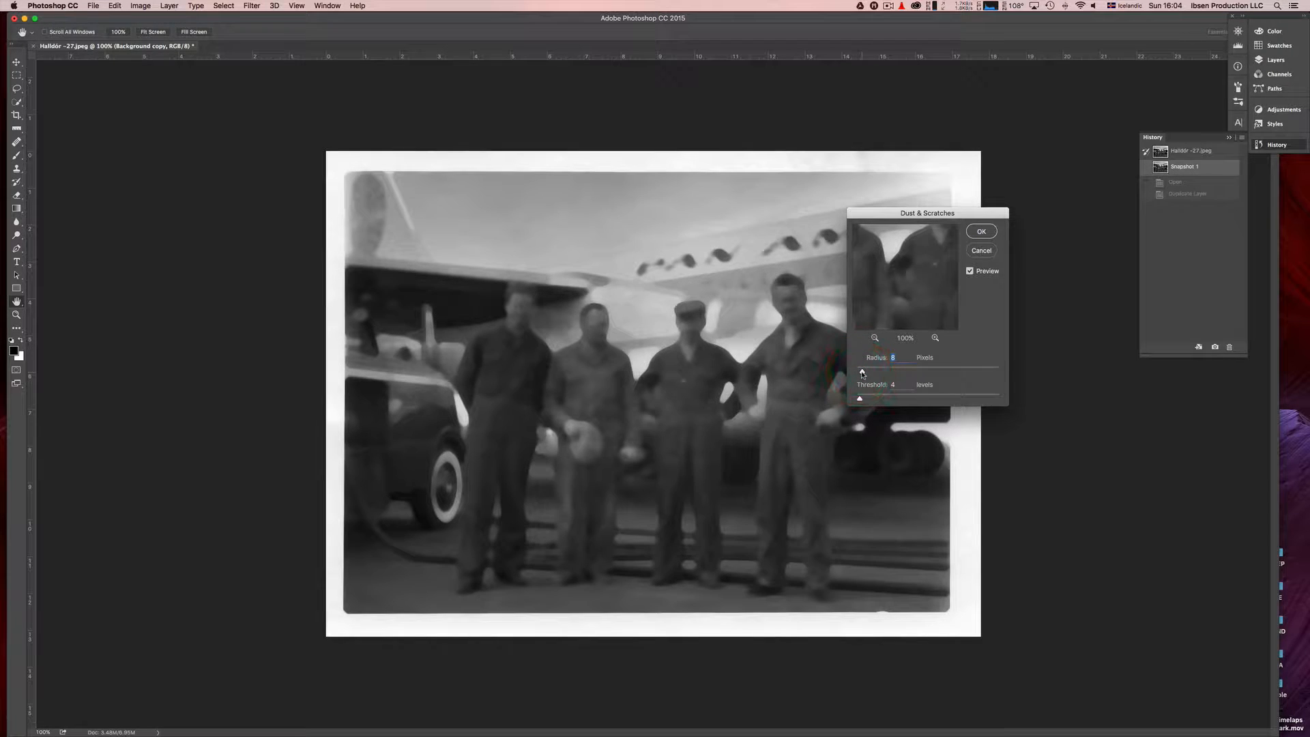
drag(860, 372, 859, 372)
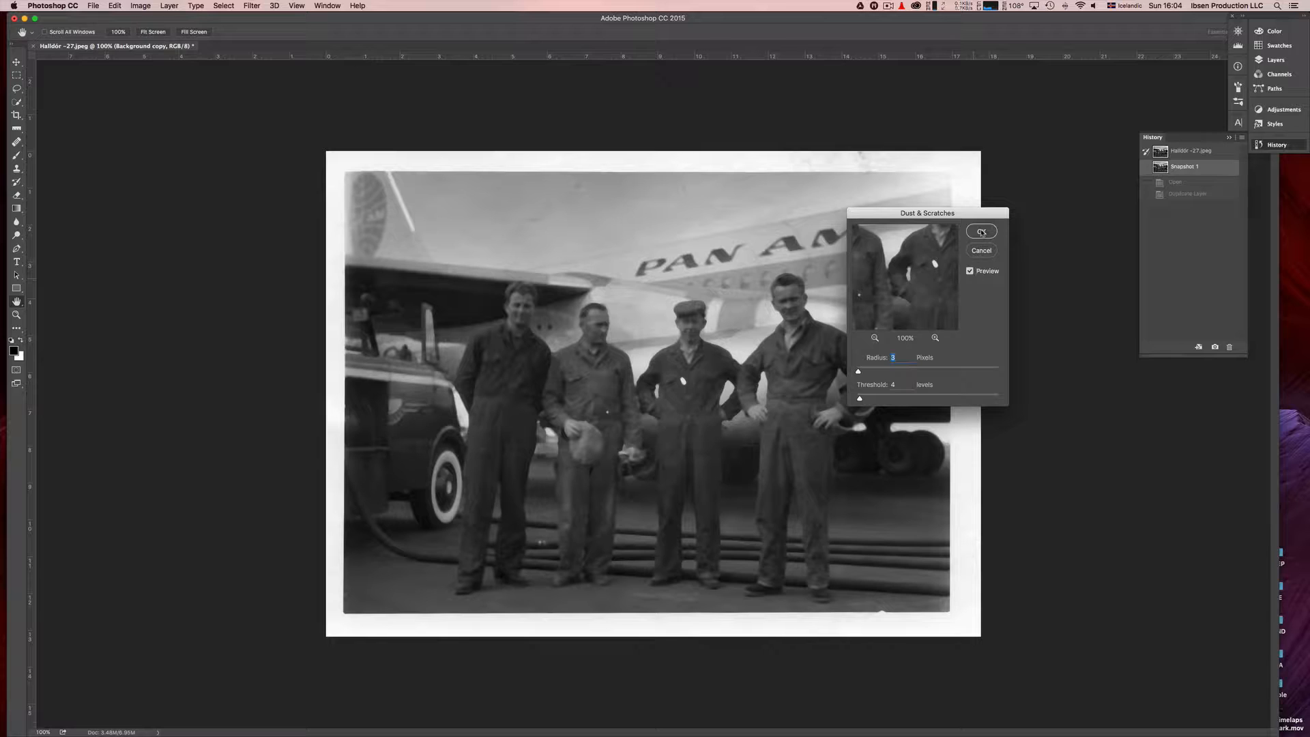
- Compare the photo with and without the filter preview, and apply Dust & Scratches
click(971, 271)
click(970, 272)
click(970, 271)
click(972, 272)
click(969, 272)
click(970, 271)
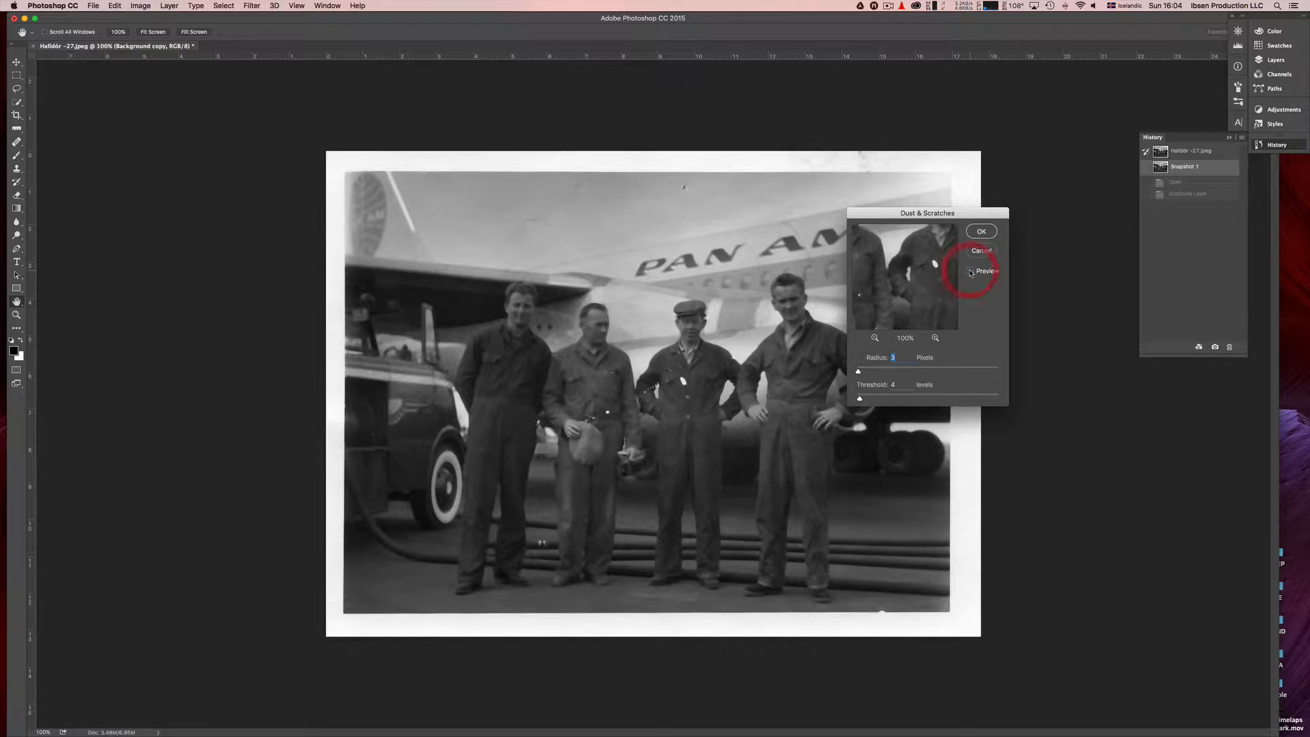
click(982, 231)
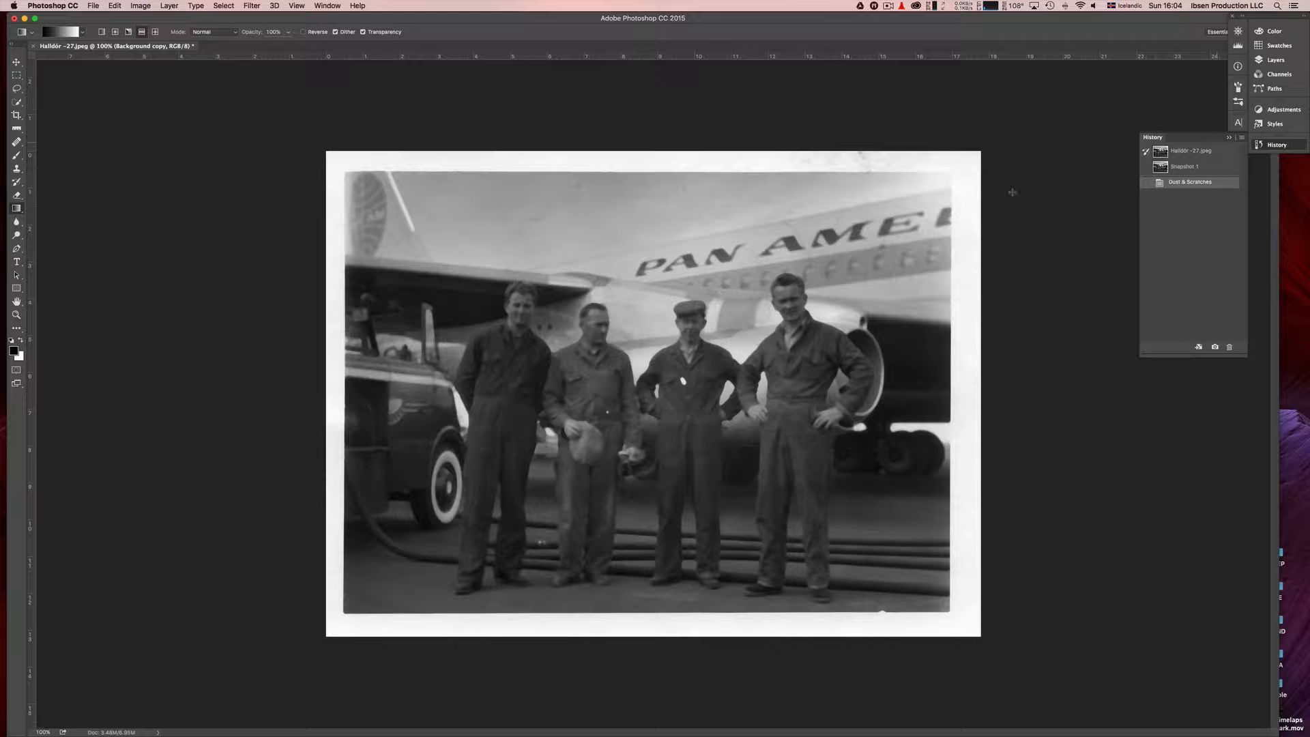
- Create a second history snapshot, named Snapshot 2, from the filtered photo
click(1242, 138)
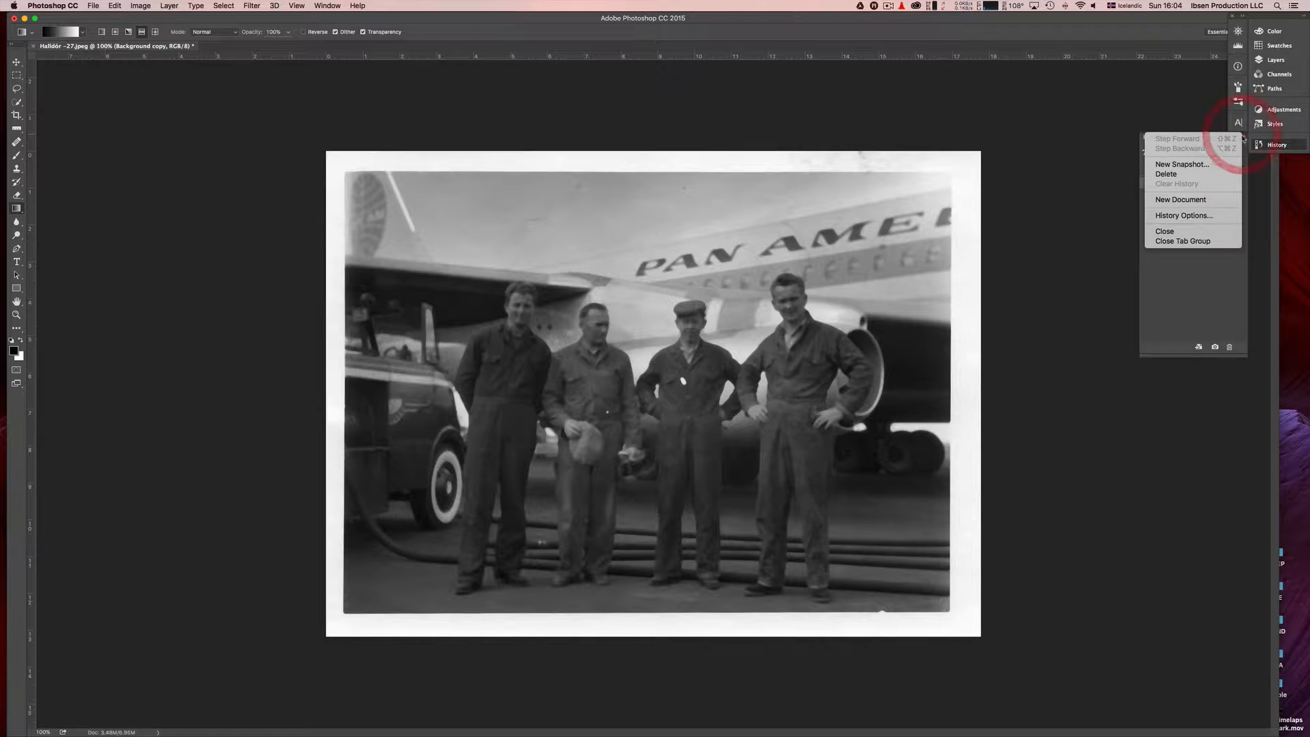
click(1120, 62)
click(1273, 145)
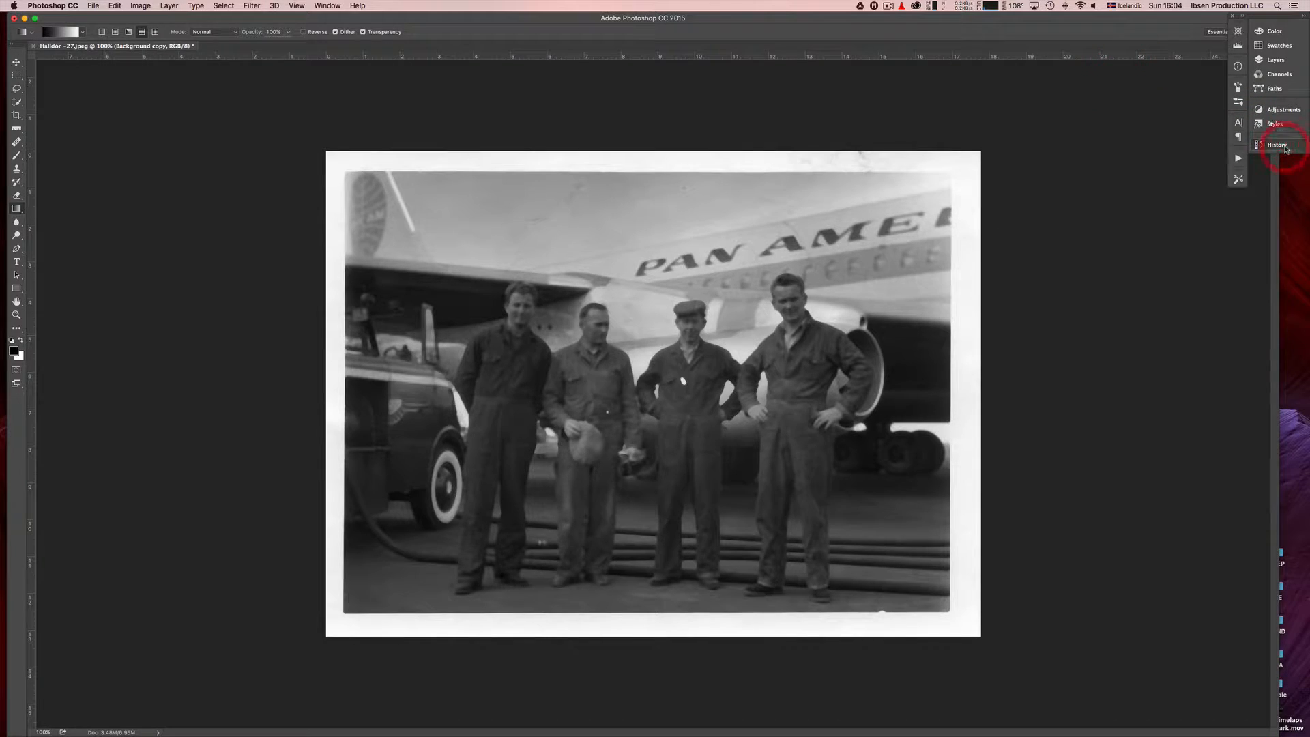
click(1273, 145)
click(1243, 139)
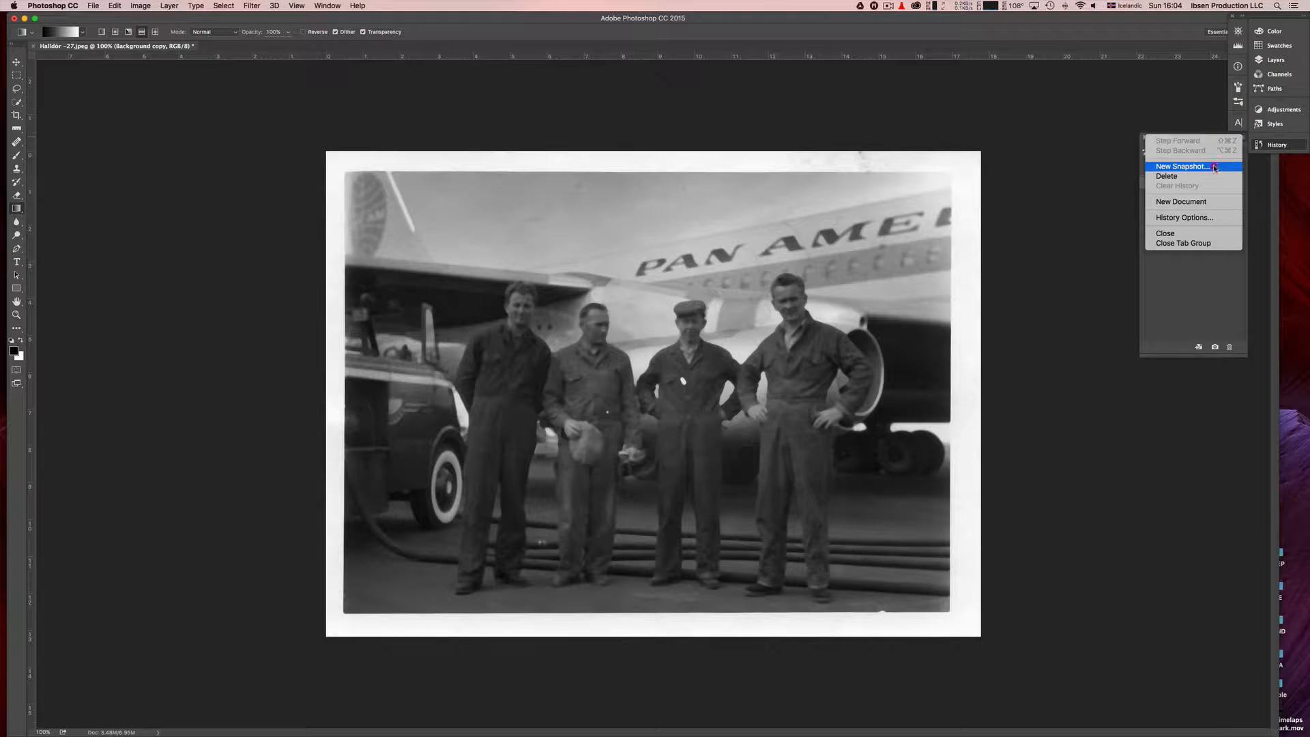
click(1208, 167)
click(948, 248)
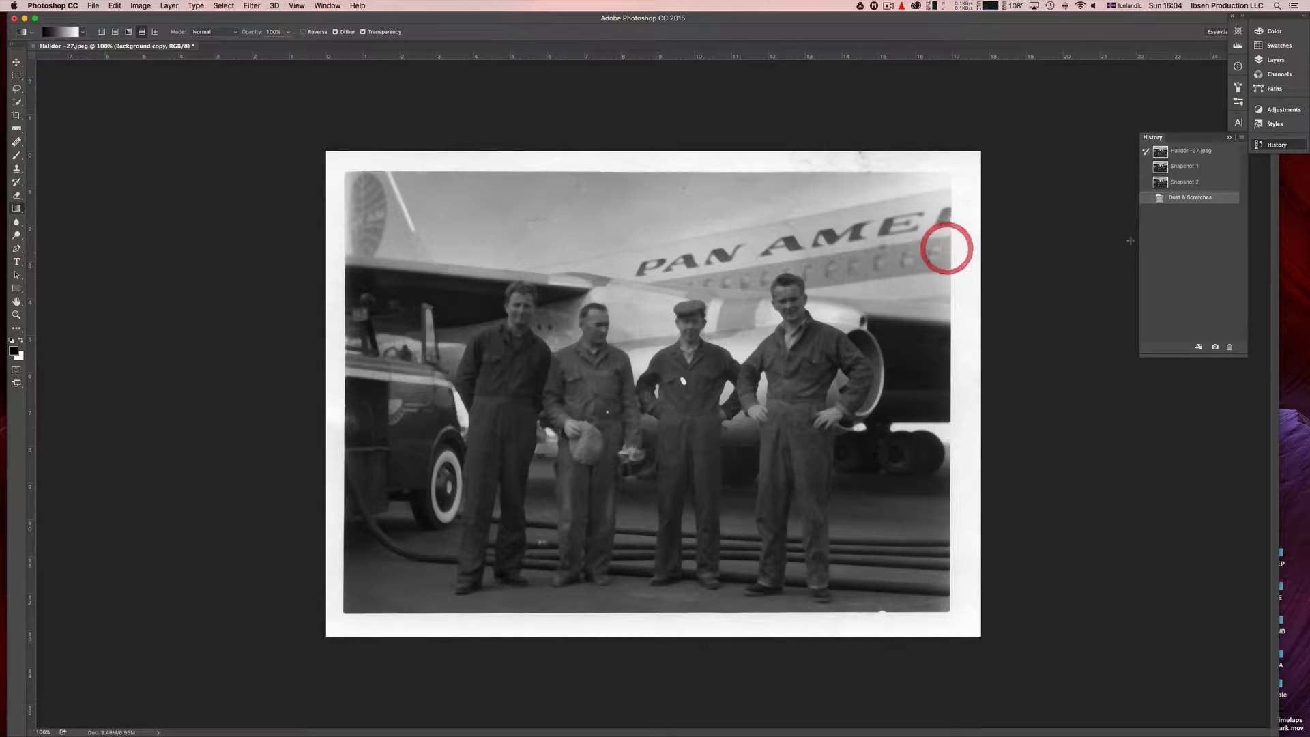
- Compare both snapshots, return to Snapshot 1, and activate the History Brush with Snapshot 2 as its source
click(1190, 169)
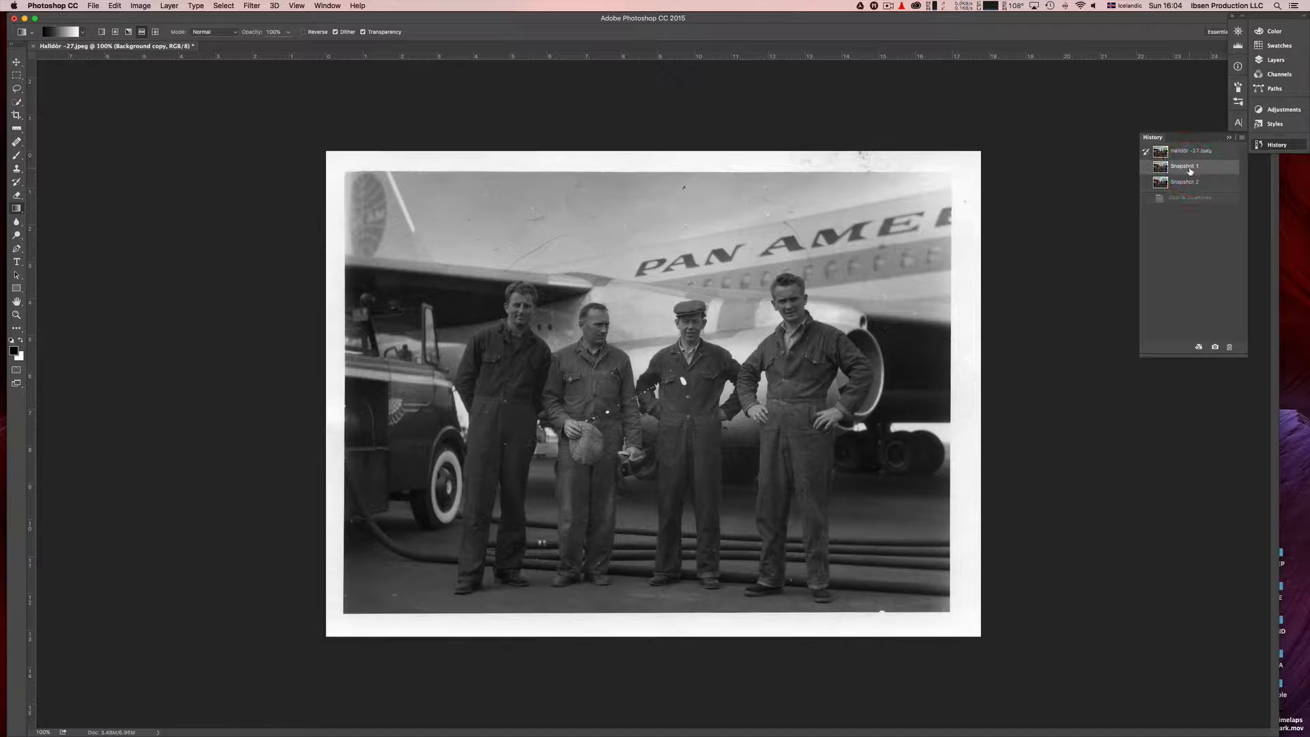
click(1187, 182)
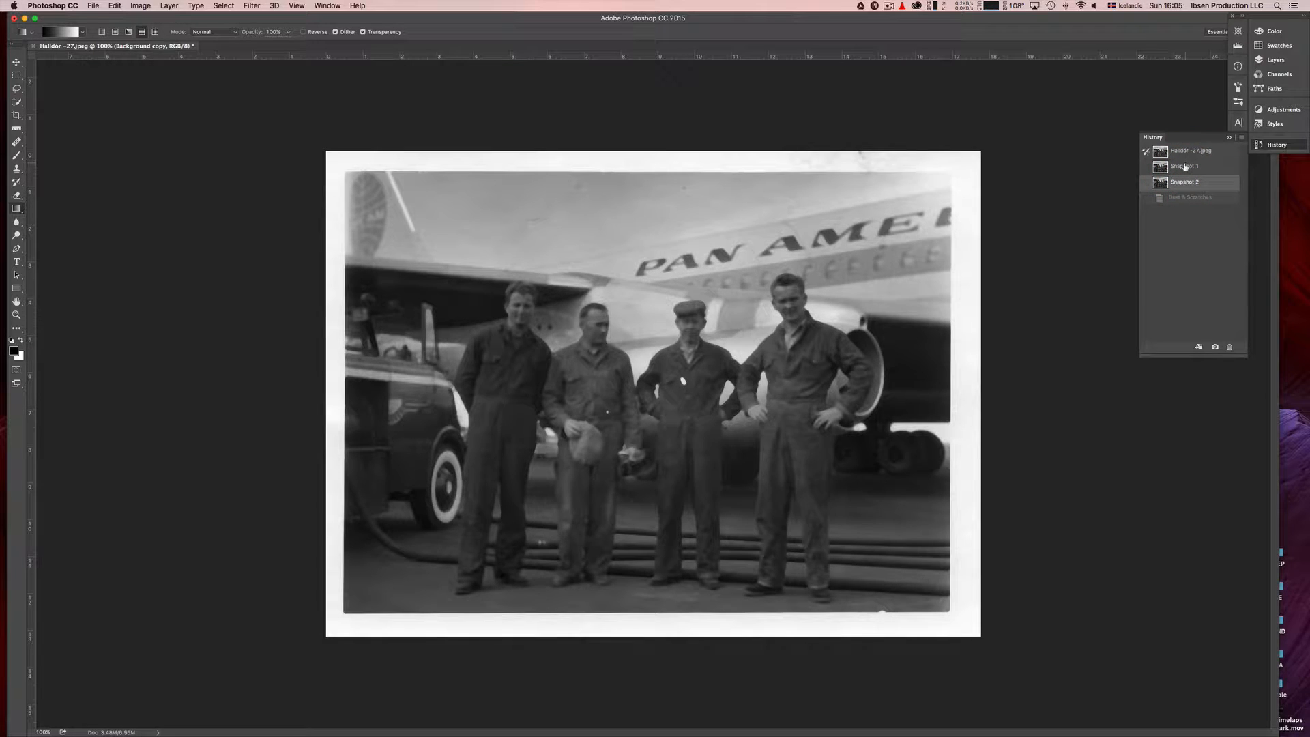
click(1185, 166)
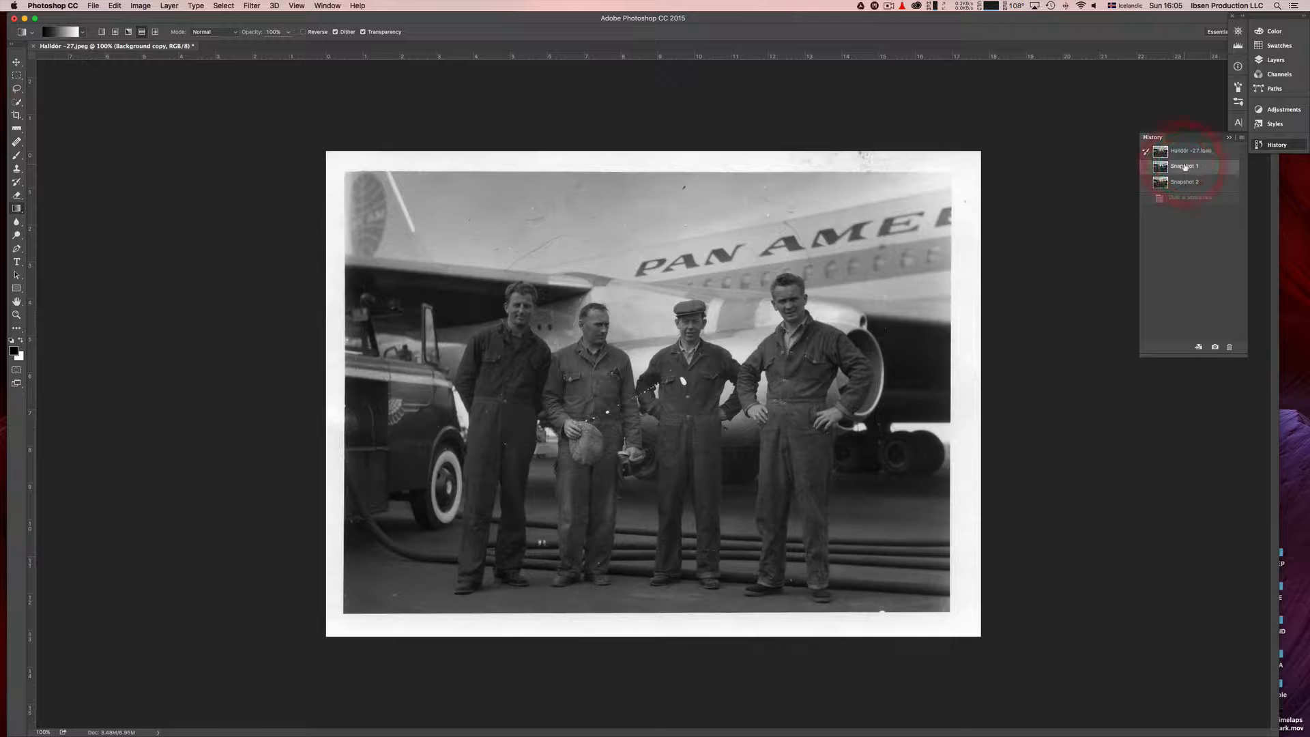
click(1146, 183)
click(17, 183)
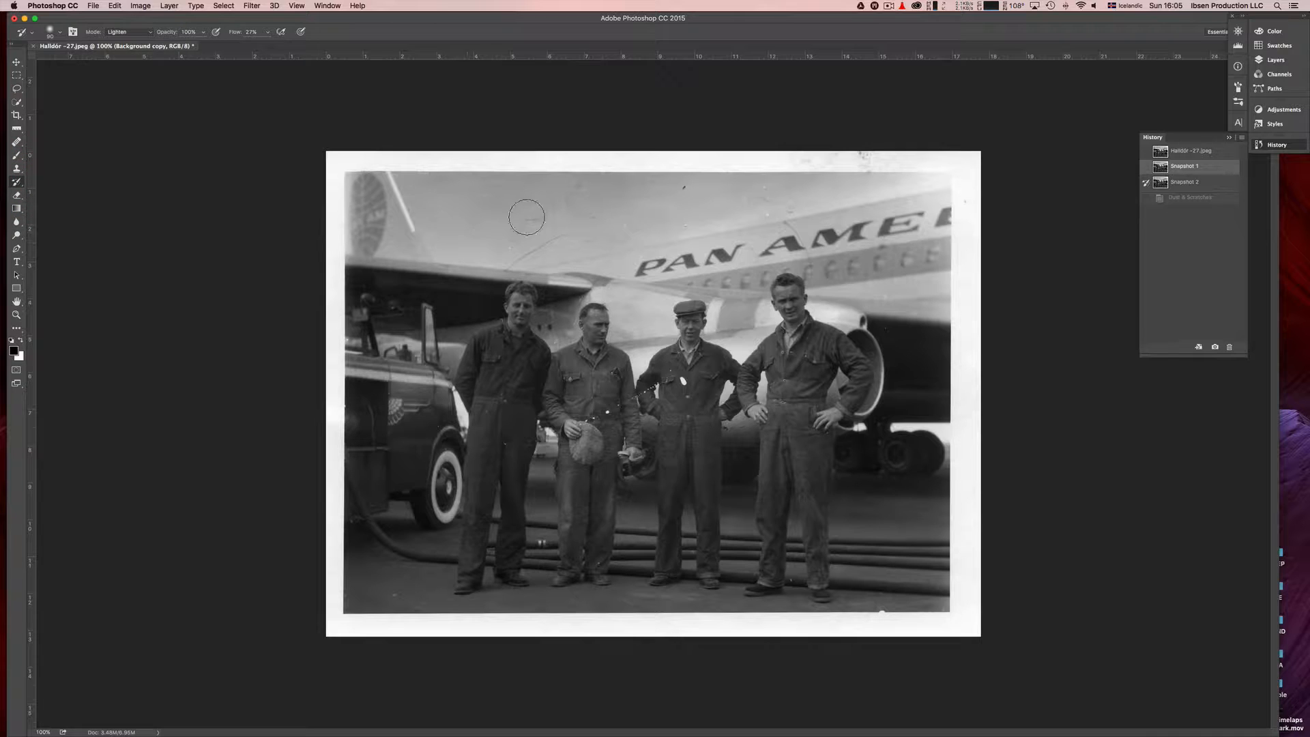
- Try the Darken blending mode for the History Brush and set it back to Lighten
click(149, 32)
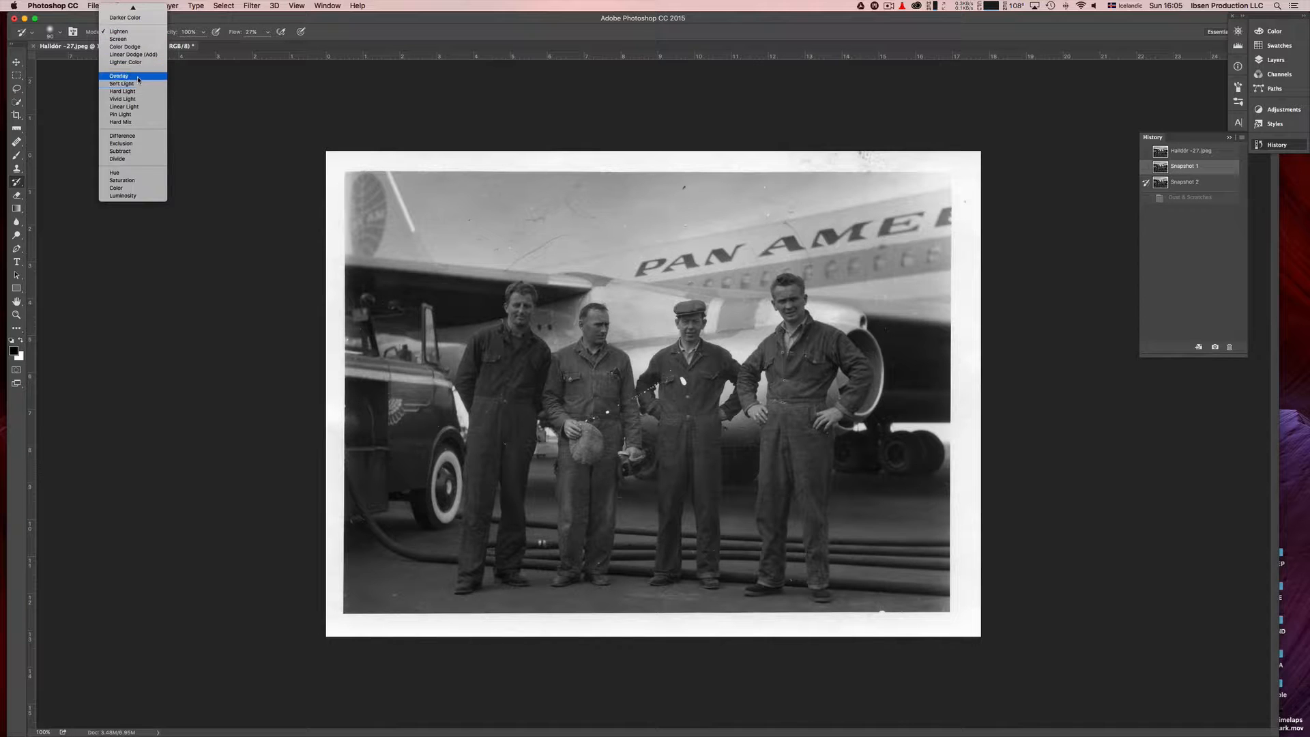
scroll(134, 35, up, 3)
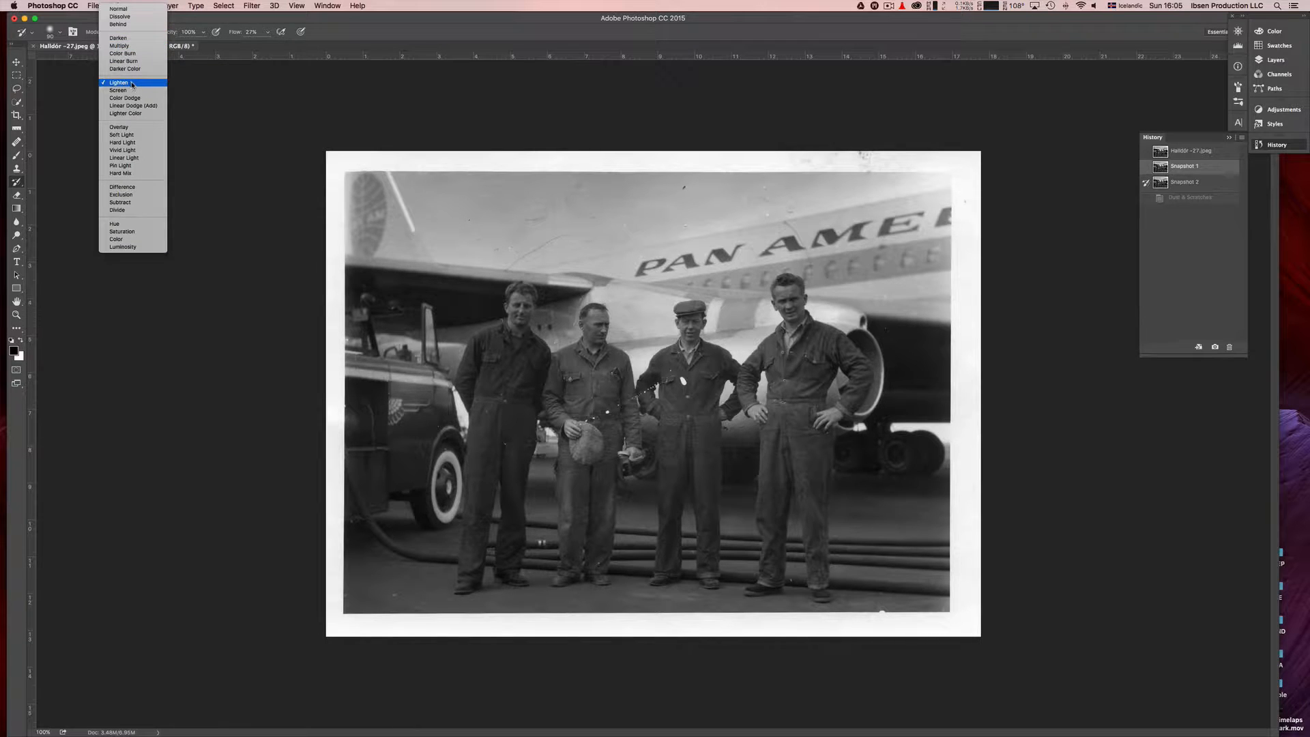
click(133, 38)
click(137, 32)
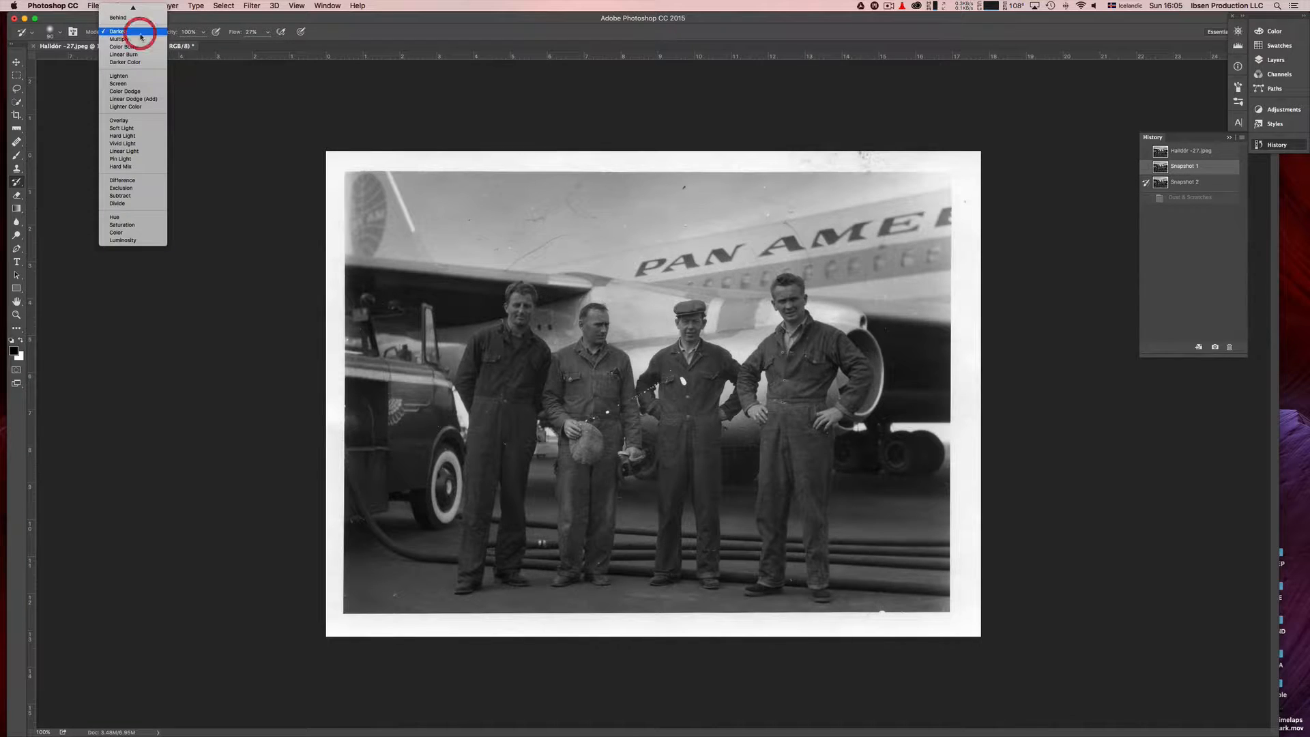
click(120, 55)
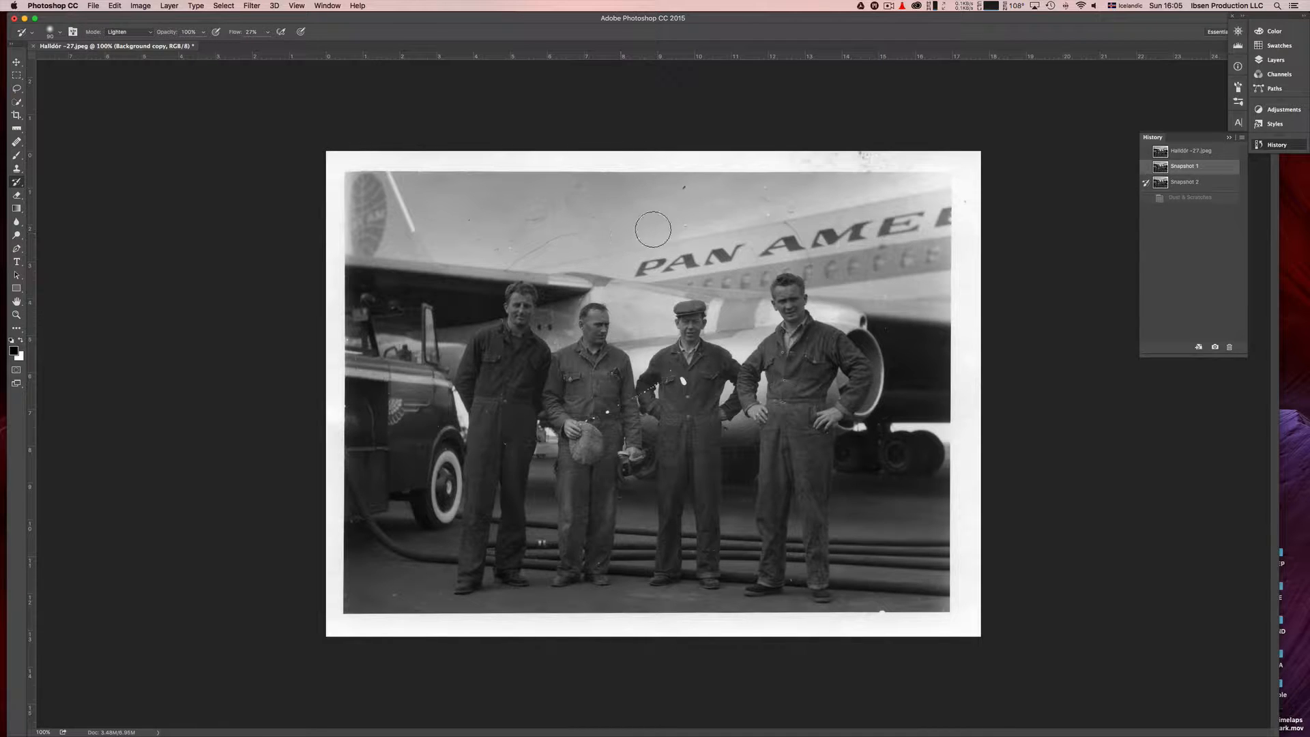
- Reduce the History Brush size and paint over a blemish in the sky above the leftmost man
key(bracketleft)
key(bracketleft)
key(bracketleft)
key(bracketleft)
key(bracketleft)
key(bracketleft)
key(bracketleft)
drag(469, 221, 461, 217)
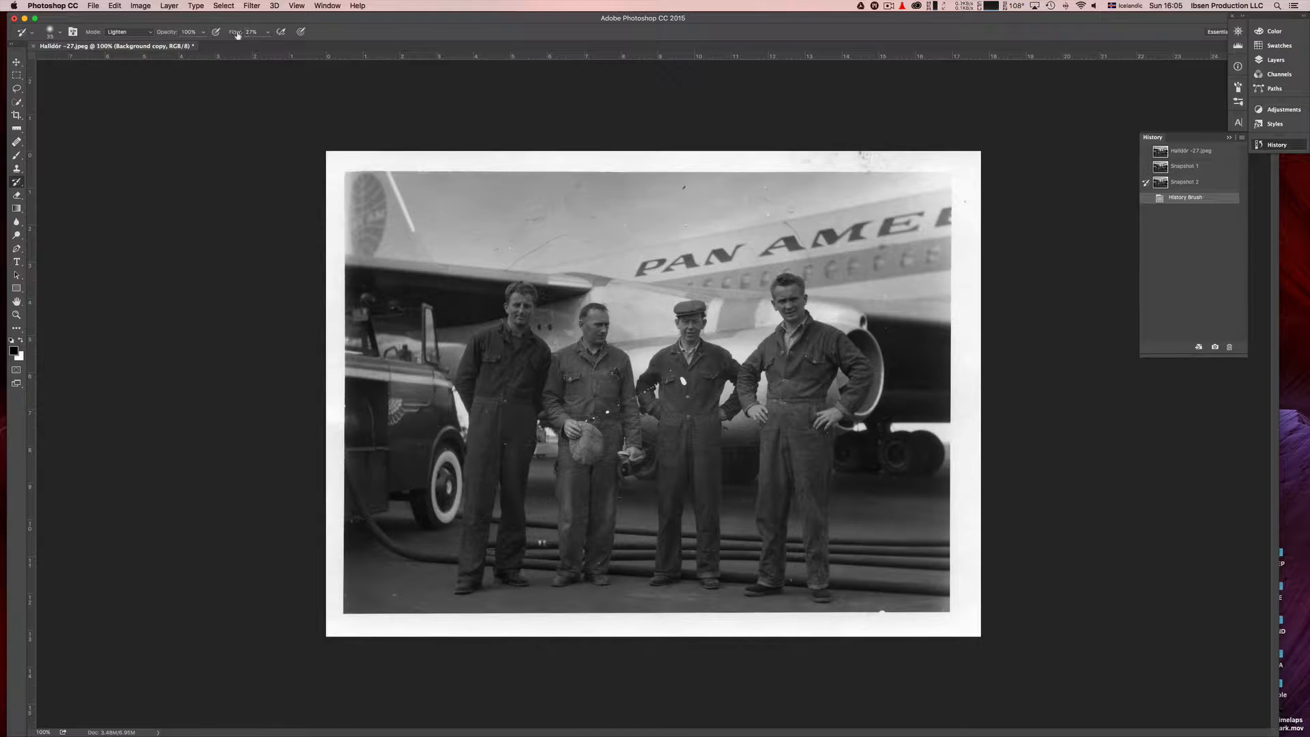
- Set the History Brush flow to 21% and paint over the dark scratches and the dark speck in the sky
drag(238, 35, 593, 232)
super+click(593, 232)
super+click(593, 232)
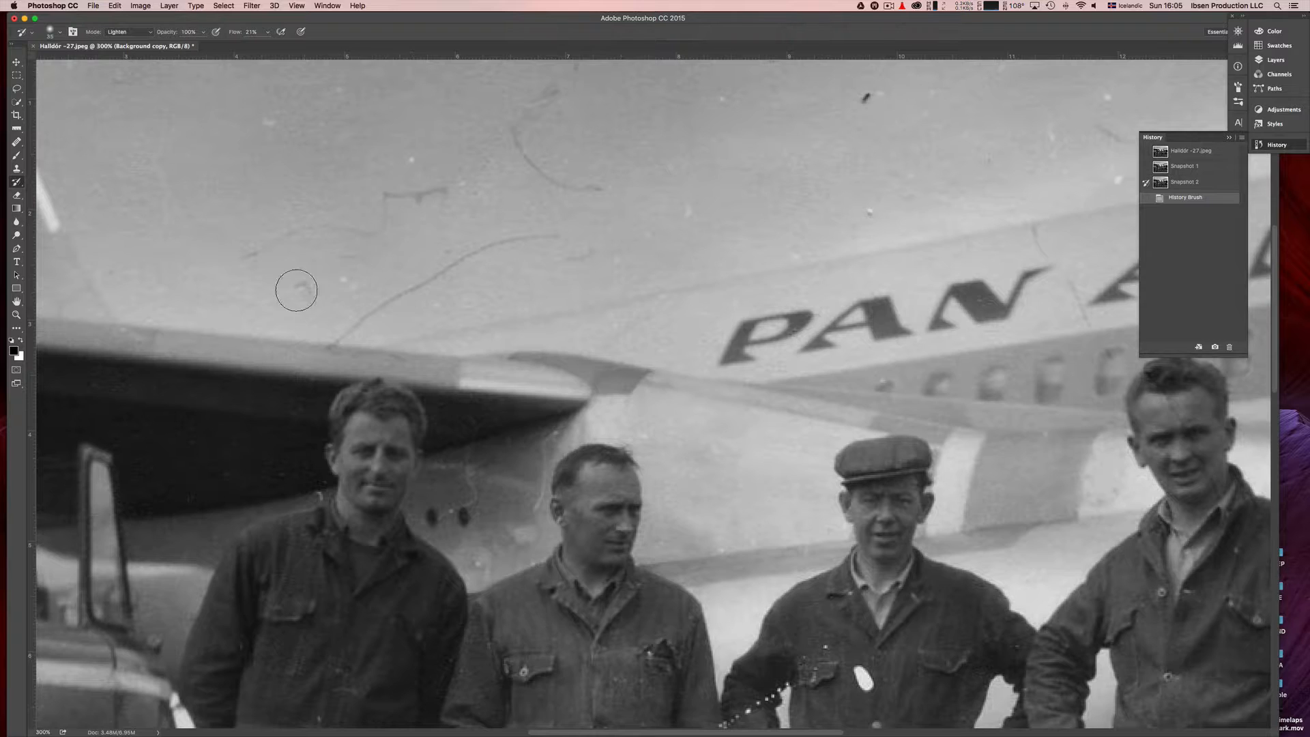
mouse_move(297, 290)
mouse_down()
mouse_move(325, 279)
mouse_move(306, 288)
mouse_move(274, 239)
mouse_up()
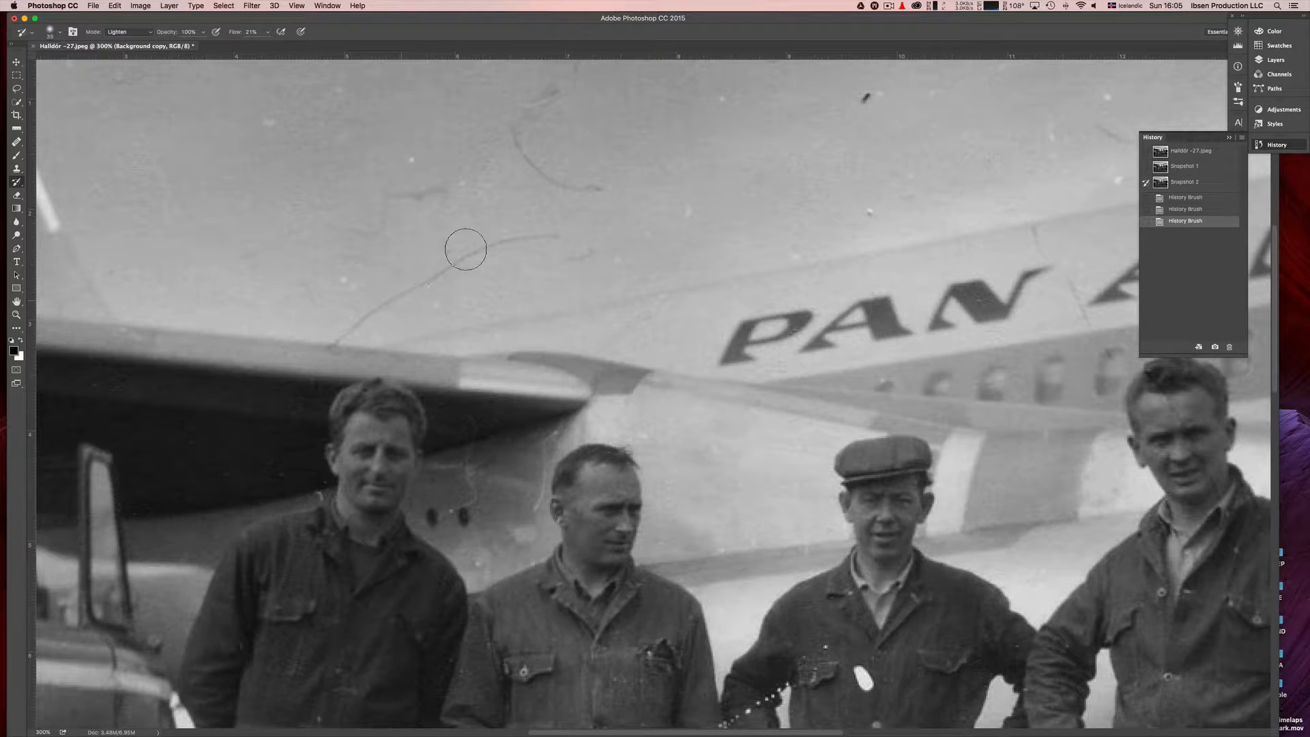
click(541, 153)
drag(837, 100, 851, 99)
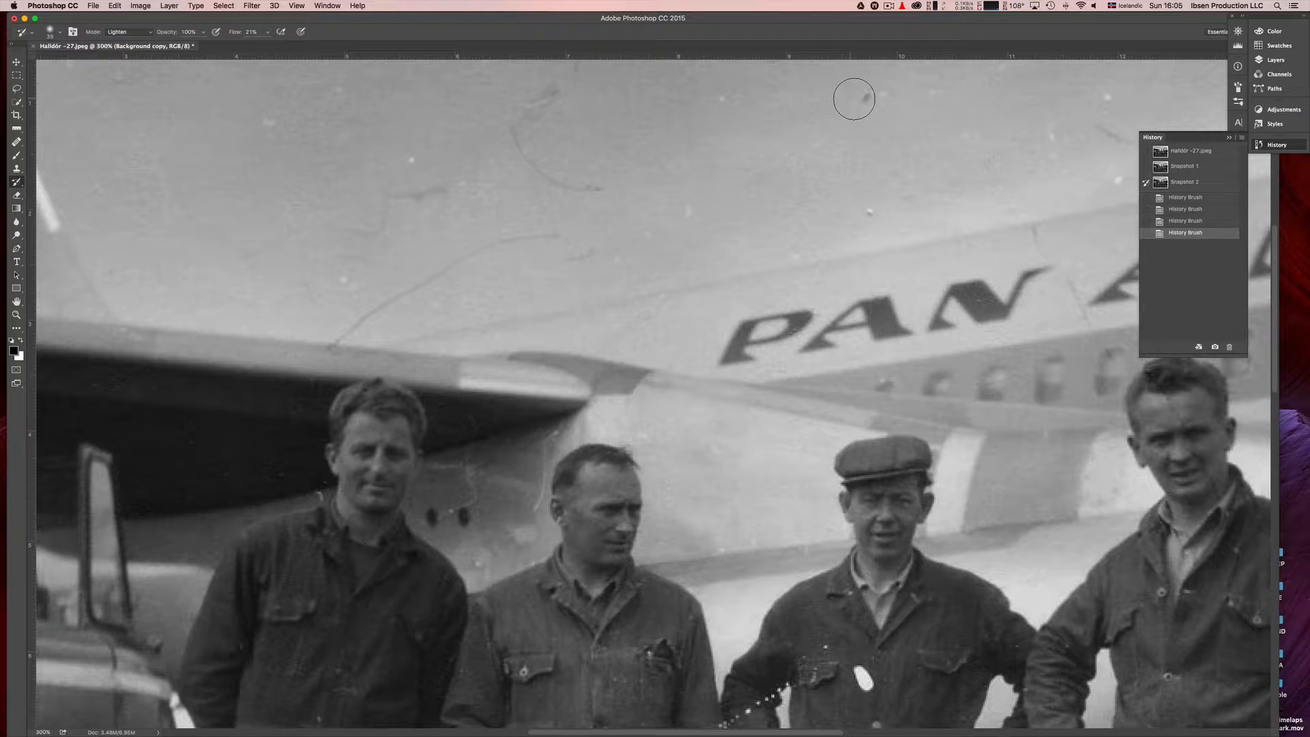
alt+click(792, 124)
alt+click(792, 124)
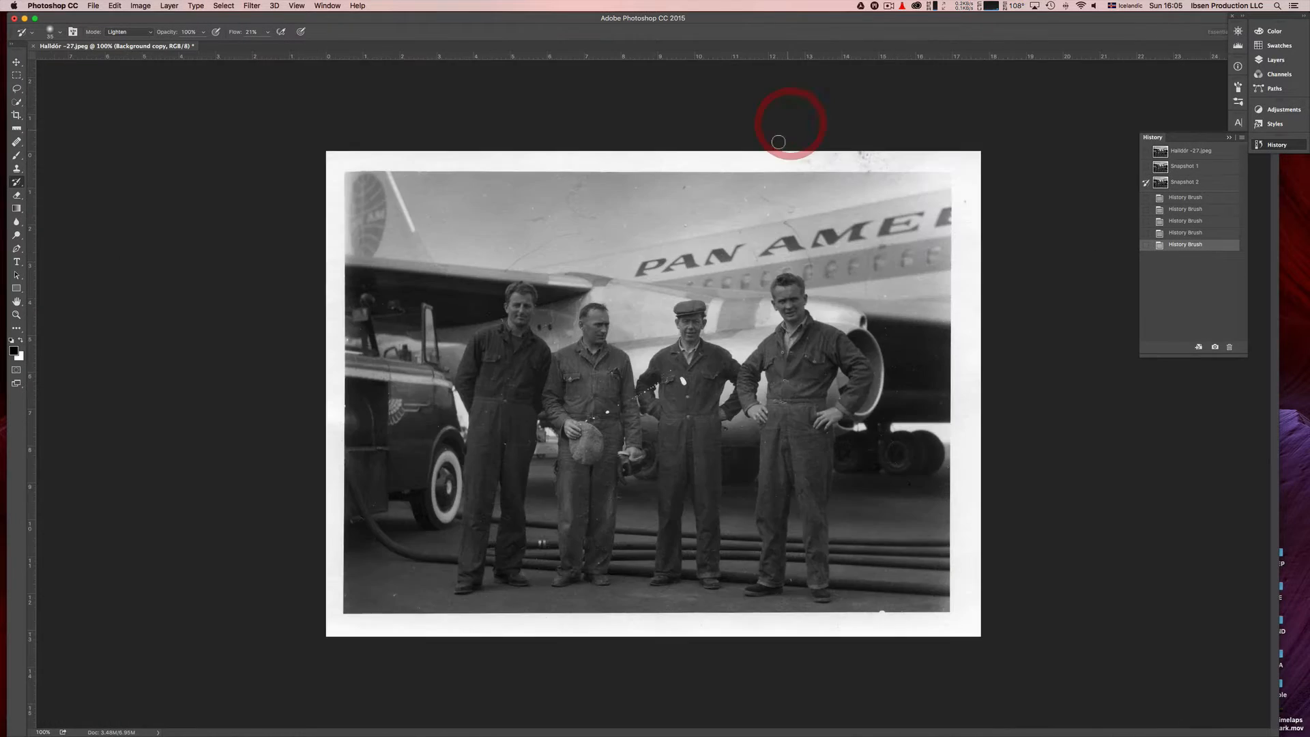
- Enlarge the History Brush and paint over the long scratch in the sky and the marks around the fuselage lettering
super+click(698, 199)
key(bracketright)
key(bracketright)
key(bracketright)
key(bracketright)
key(bracketright)
key(bracketright)
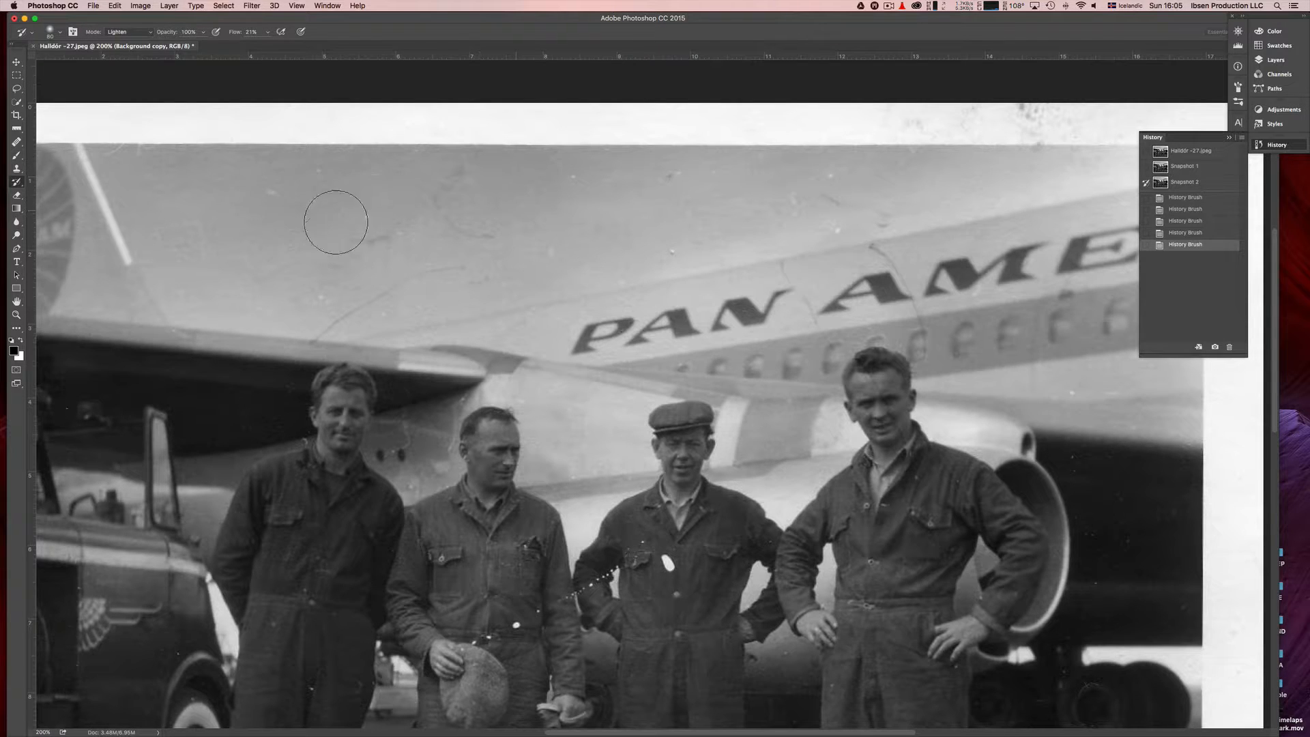
drag(351, 296, 347, 303)
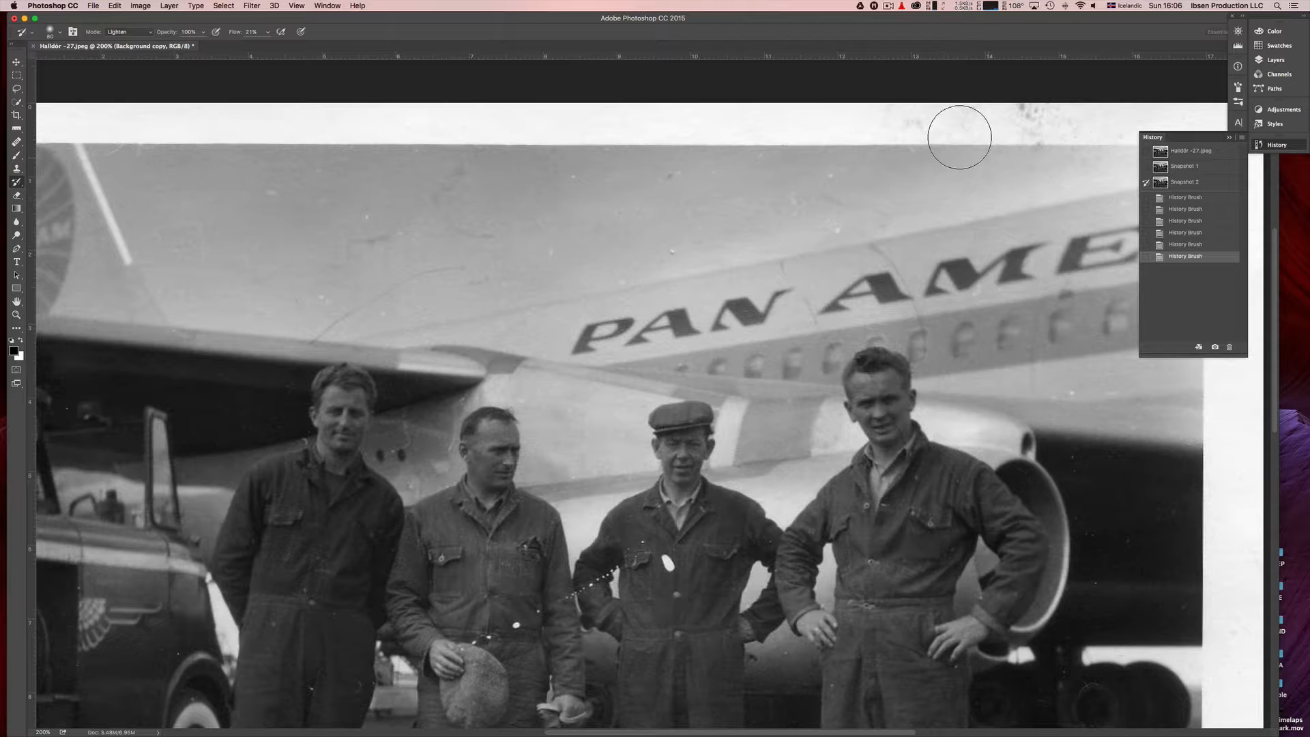
drag(792, 266, 798, 331)
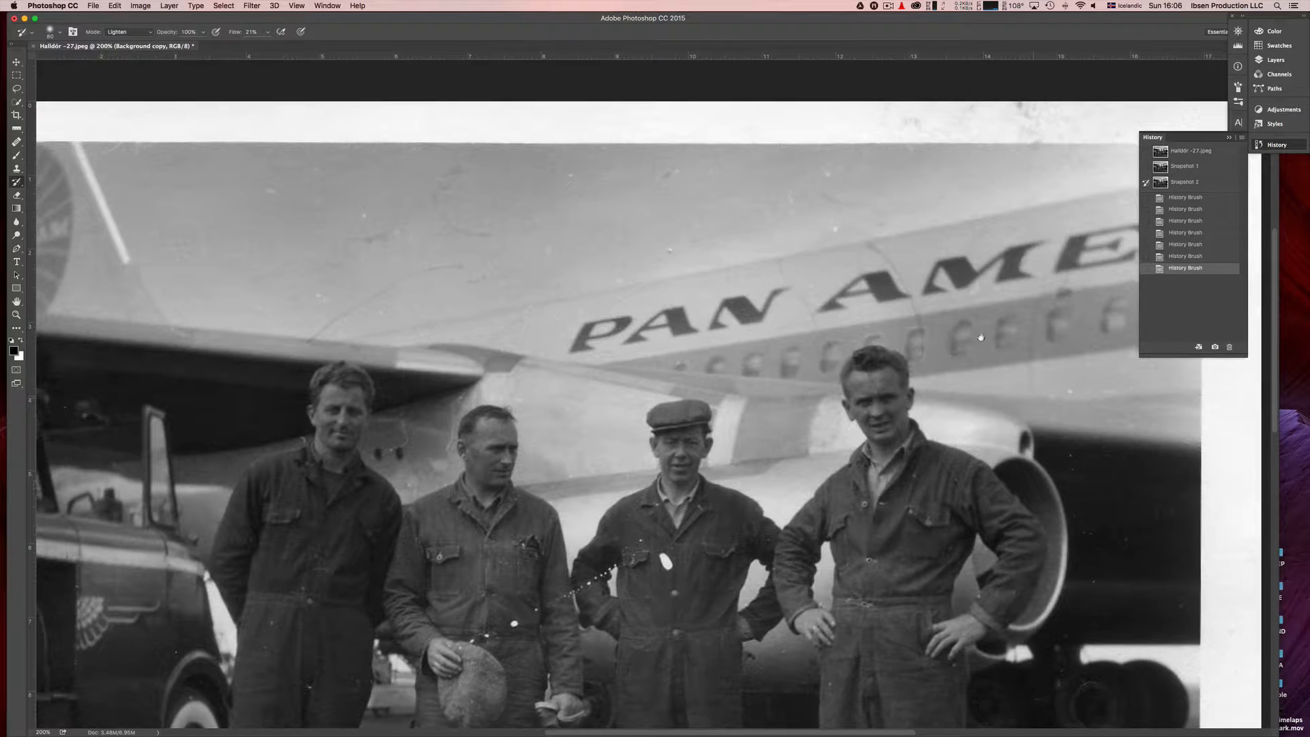
- Paint over the dark blemishes around the engine, the ground and the rightmost man's trousers
scroll(819, 327, down, 10)
scroll(819, 327, right, 6)
drag(784, 385, 868, 471)
mouse_move(863, 592)
mouse_down()
mouse_move(851, 603)
mouse_move(968, 608)
mouse_up()
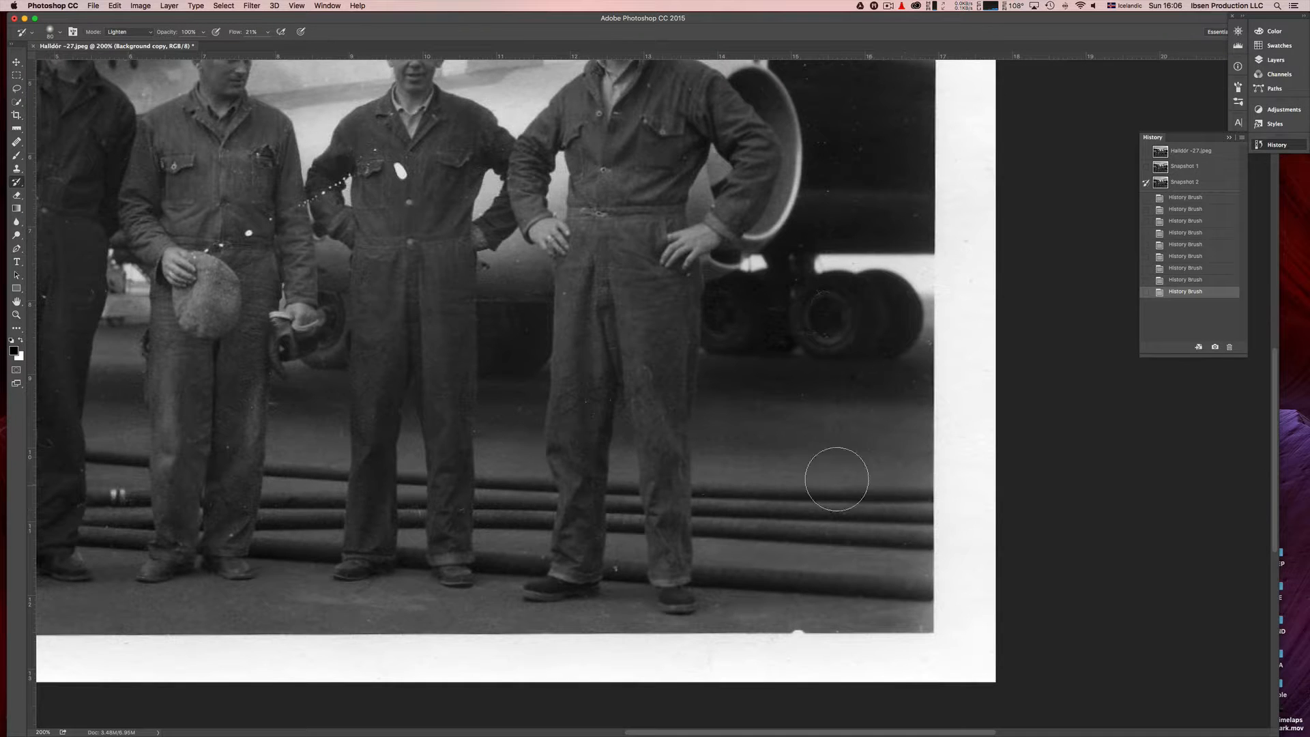
click(564, 429)
- Paint over the dark marks on the overalls of the two men on the photo's right side
scroll(600, 249, up, 6)
scroll(600, 249, left, 3)
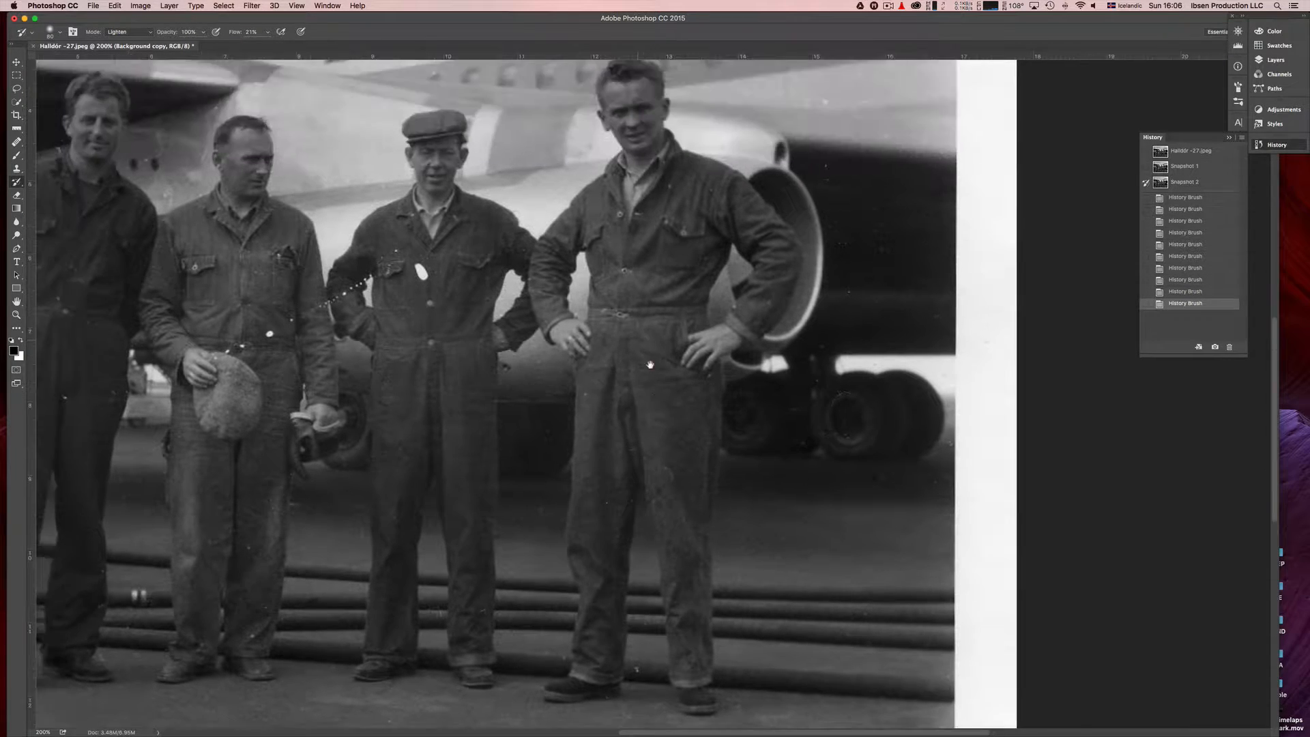
mouse_move(675, 374)
mouse_down()
mouse_move(686, 352)
mouse_move(675, 382)
mouse_up()
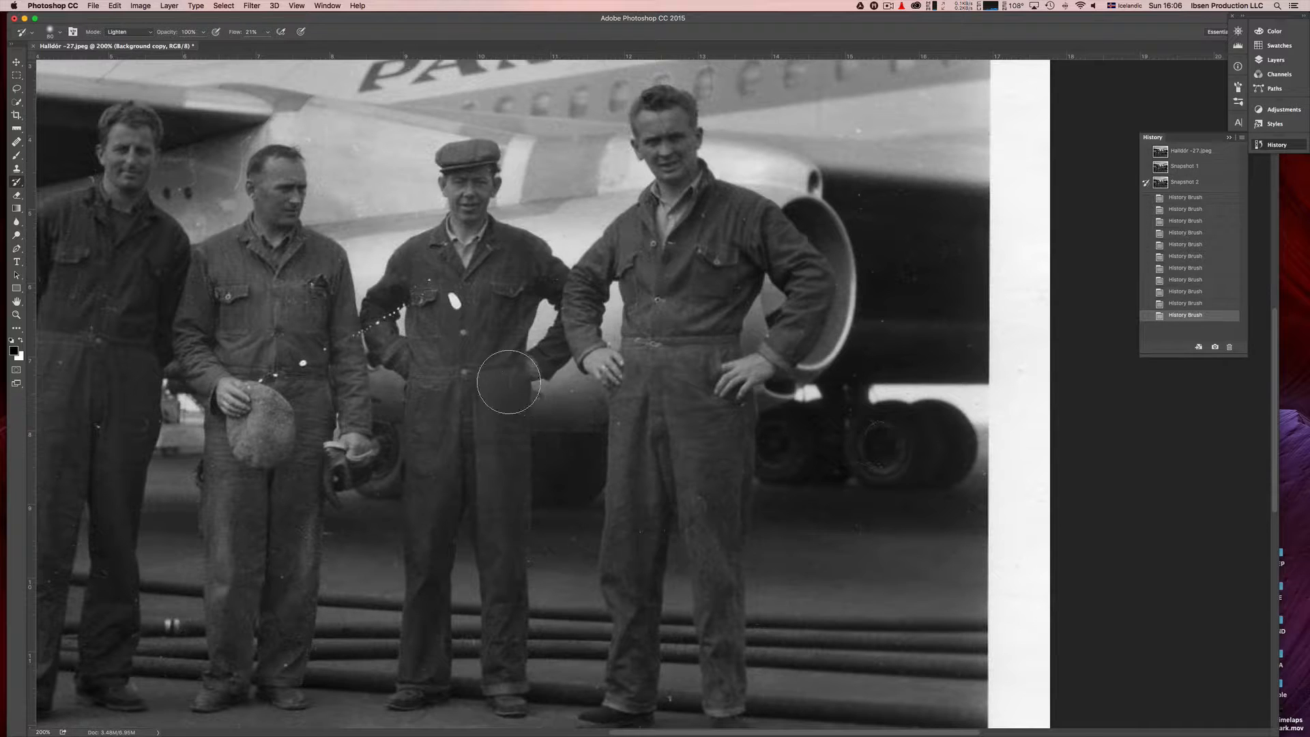
mouse_move(446, 311)
mouse_down()
mouse_move(420, 352)
mouse_move(418, 305)
mouse_up()
drag(427, 491, 706, 516)
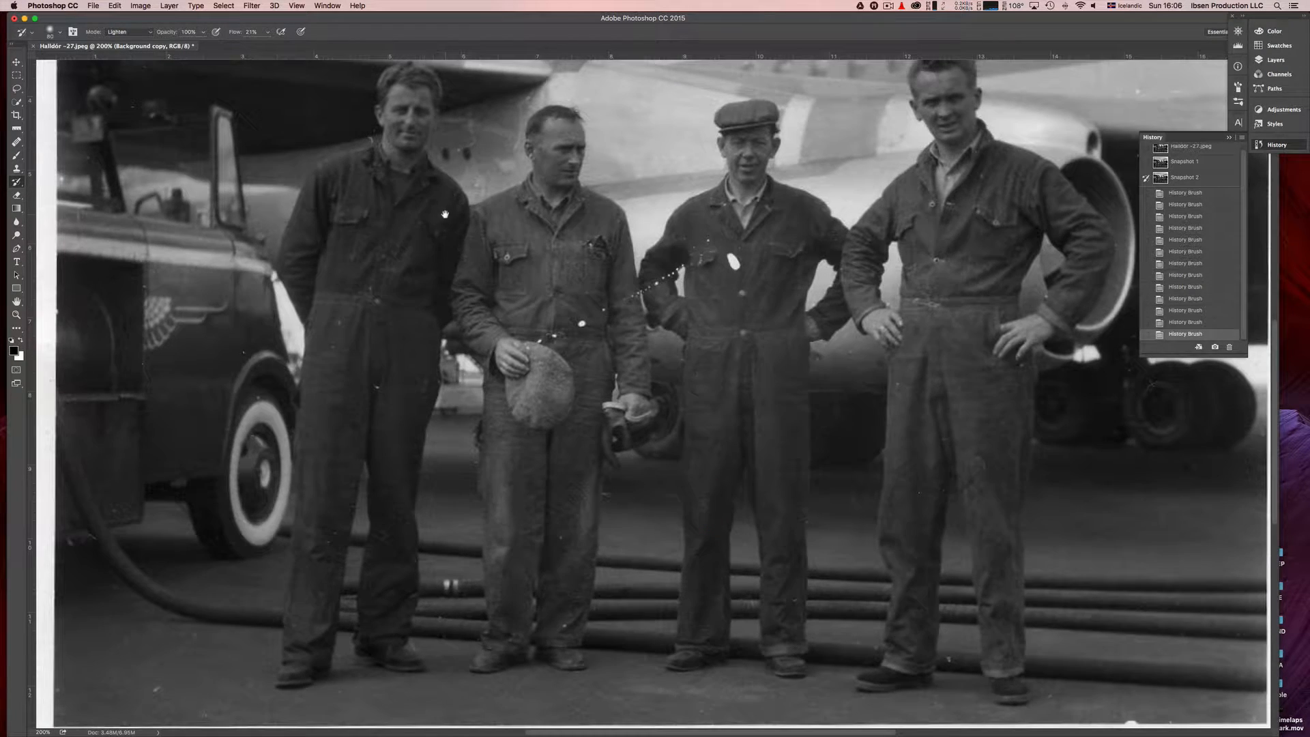
drag(444, 214, 433, 267)
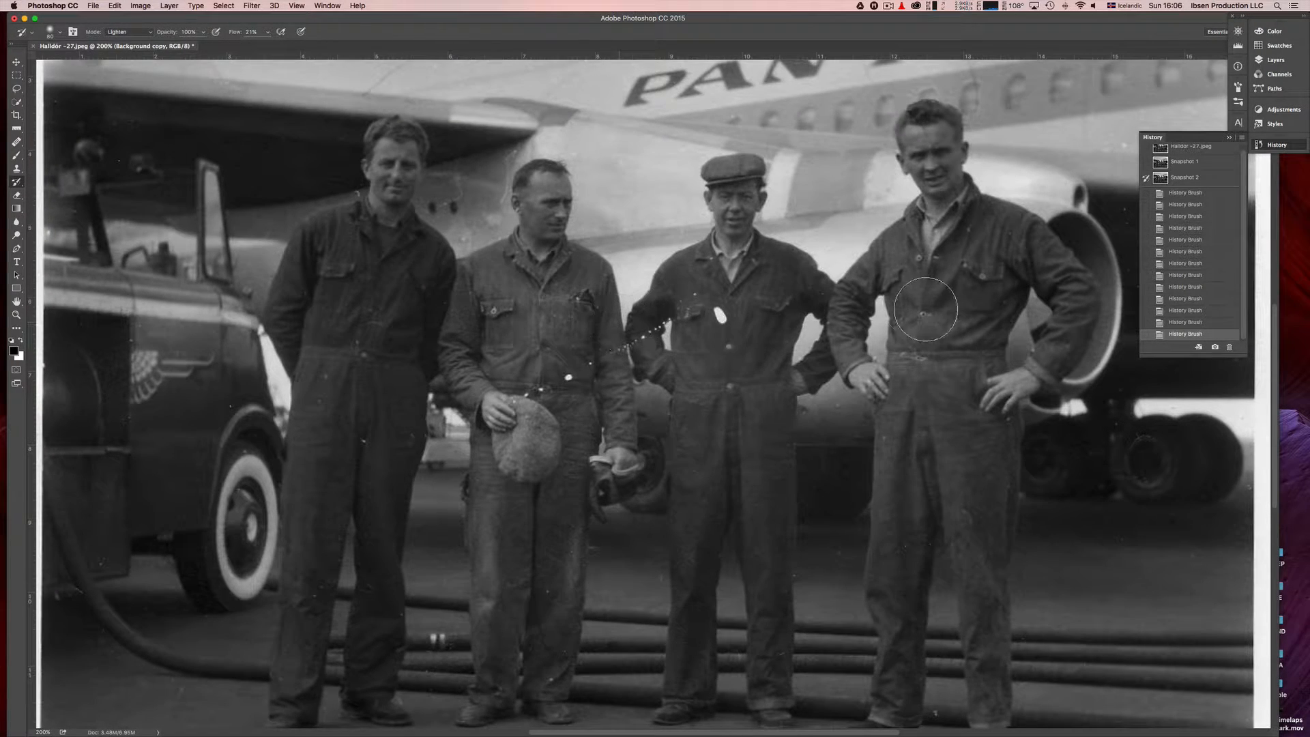
click(998, 253)
- Reduce the brush size and paint away the dark marks on the rightmost man's hair, forehead and collar
super+click(931, 180)
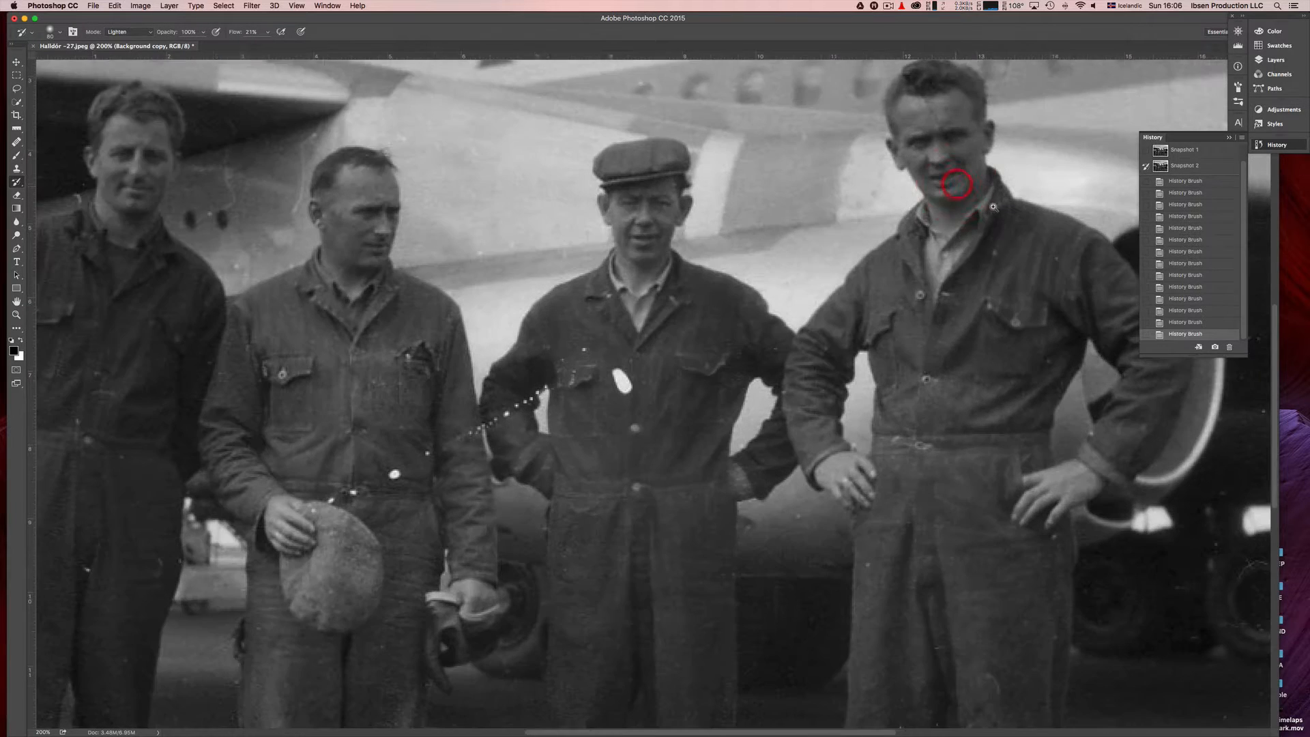
drag(989, 197, 846, 298)
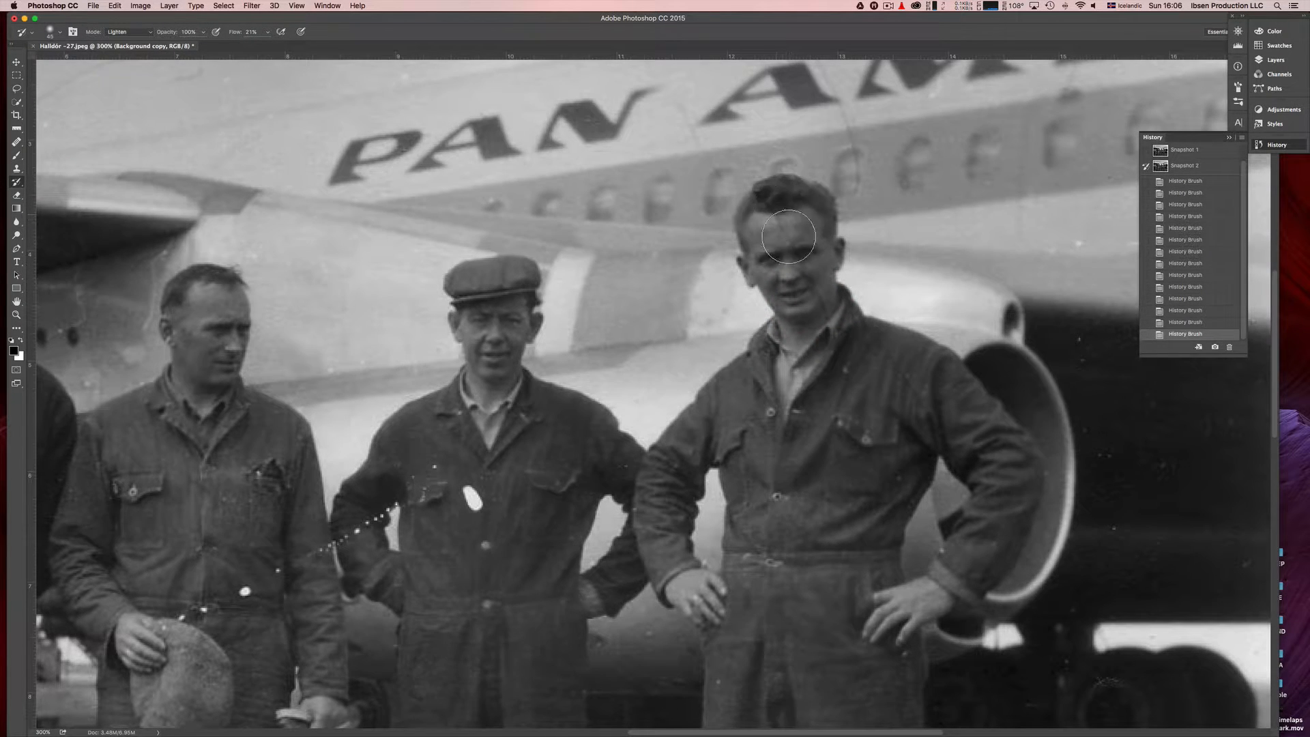
mouse_move(769, 217)
mouse_down()
mouse_move(781, 226)
mouse_move(770, 213)
mouse_up()
drag(764, 217, 770, 222)
drag(833, 306, 838, 319)
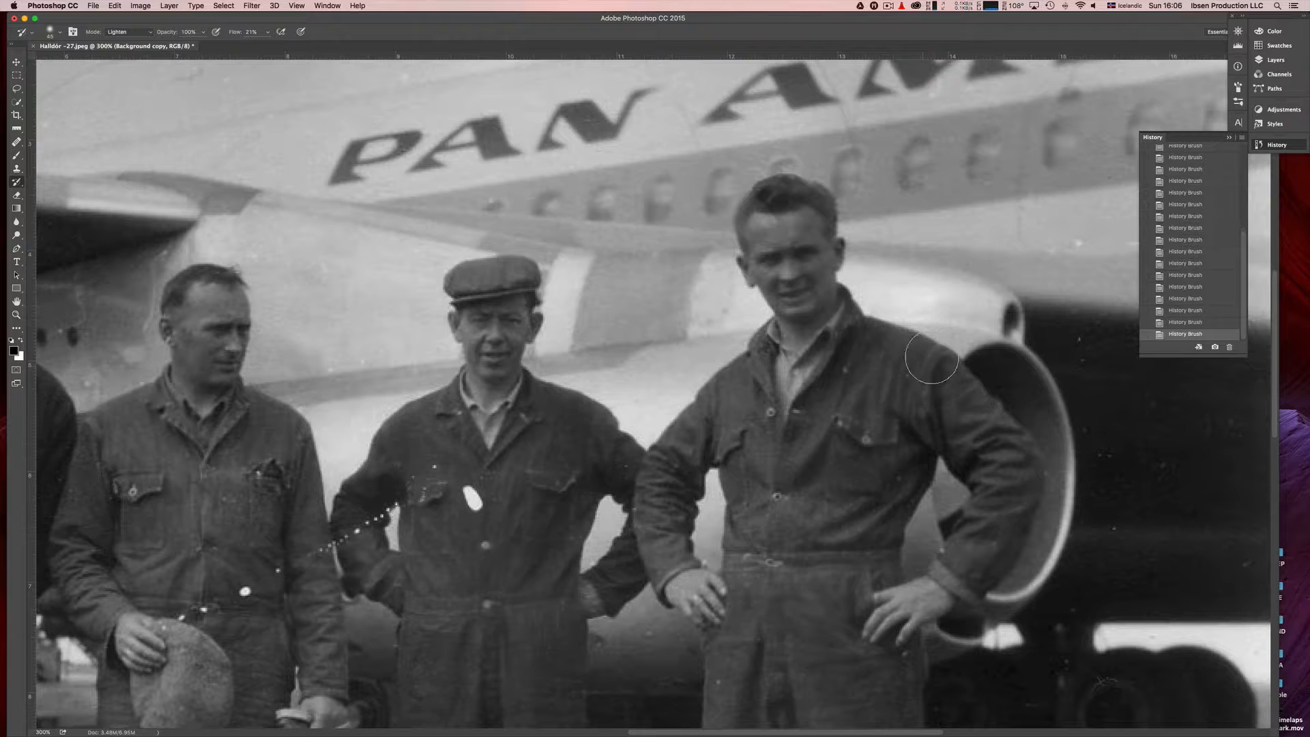
- Switch the History Brush mode to Darken and paint over the white specks on the truck and beside its hose
drag(772, 397, 846, 70)
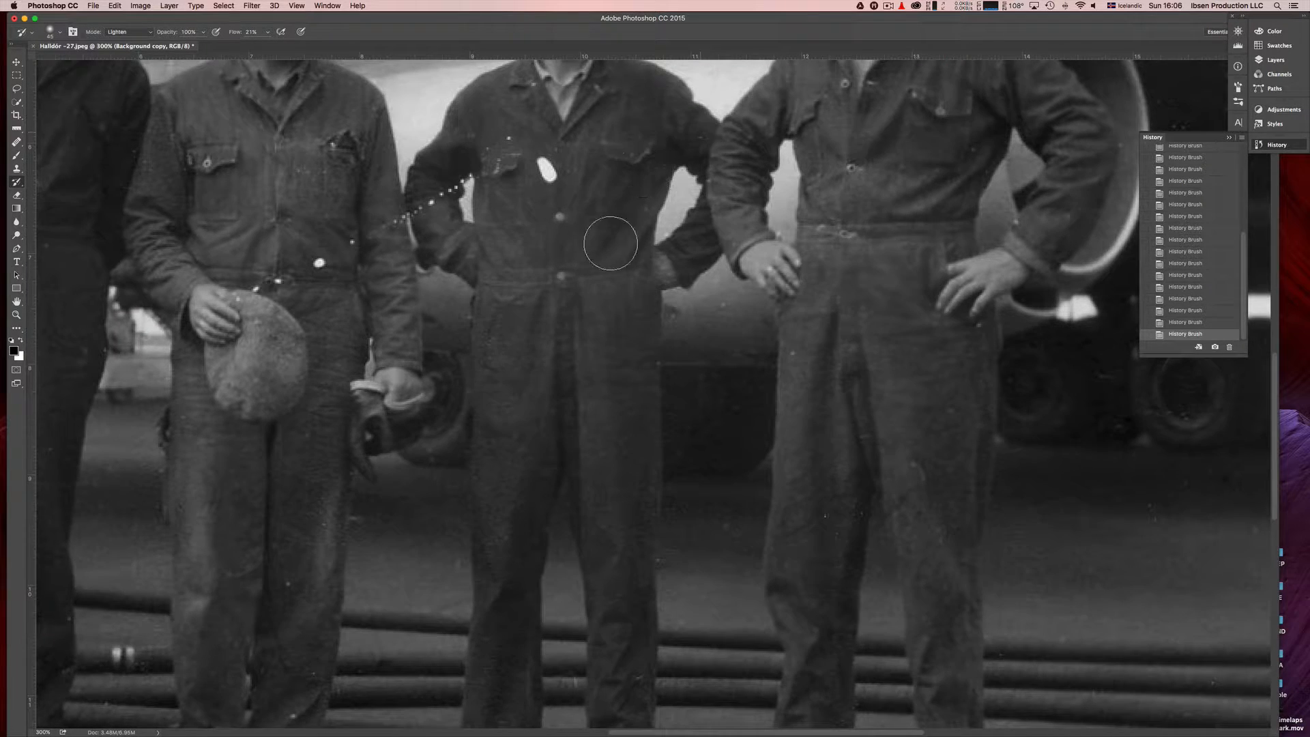
drag(618, 362, 939, 298)
mouse_move(392, 400)
mouse_down()
mouse_move(763, 333)
mouse_move(822, 335)
mouse_move(756, 506)
mouse_up()
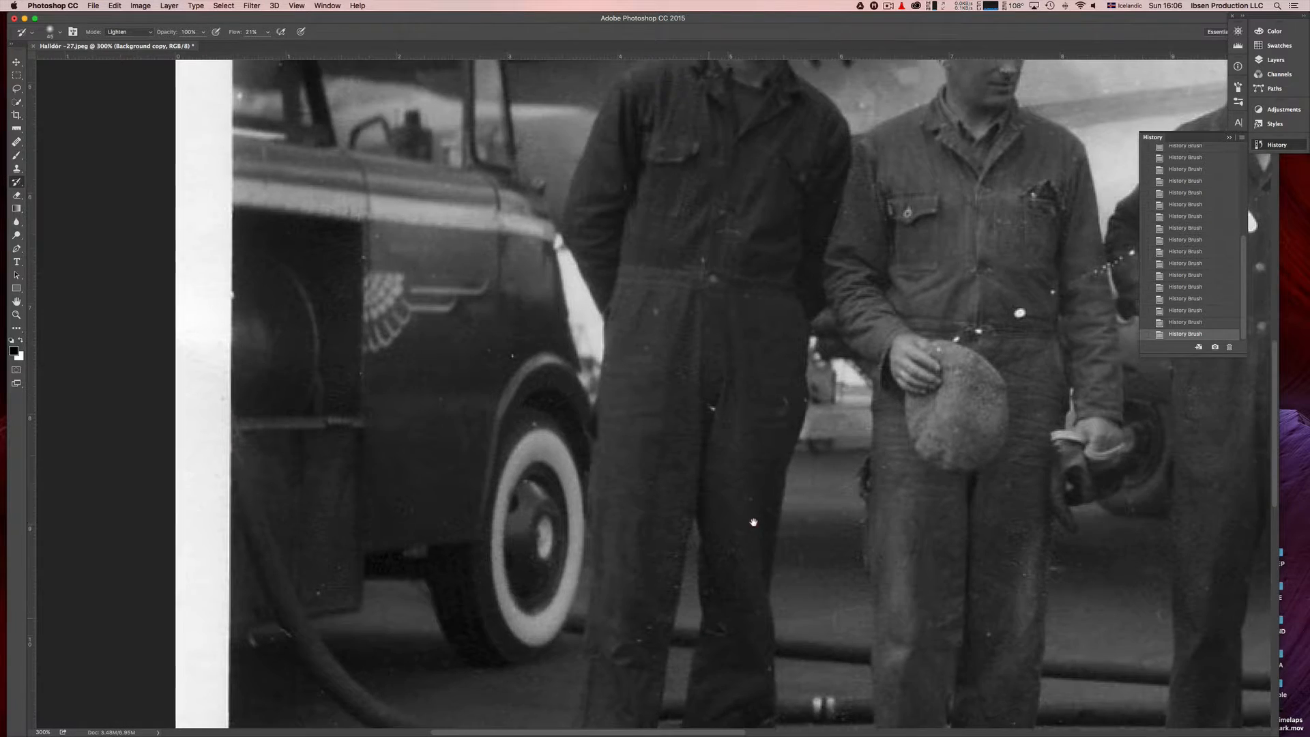
click(135, 35)
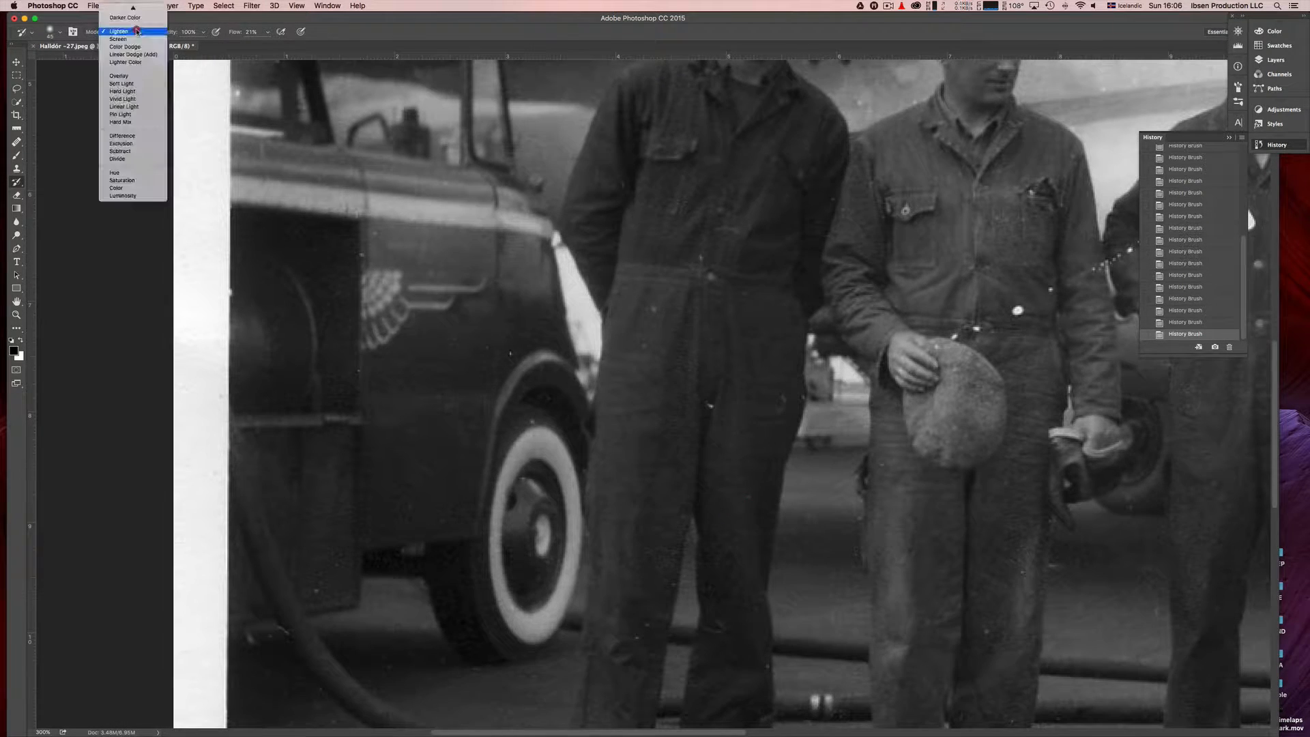
click(133, 38)
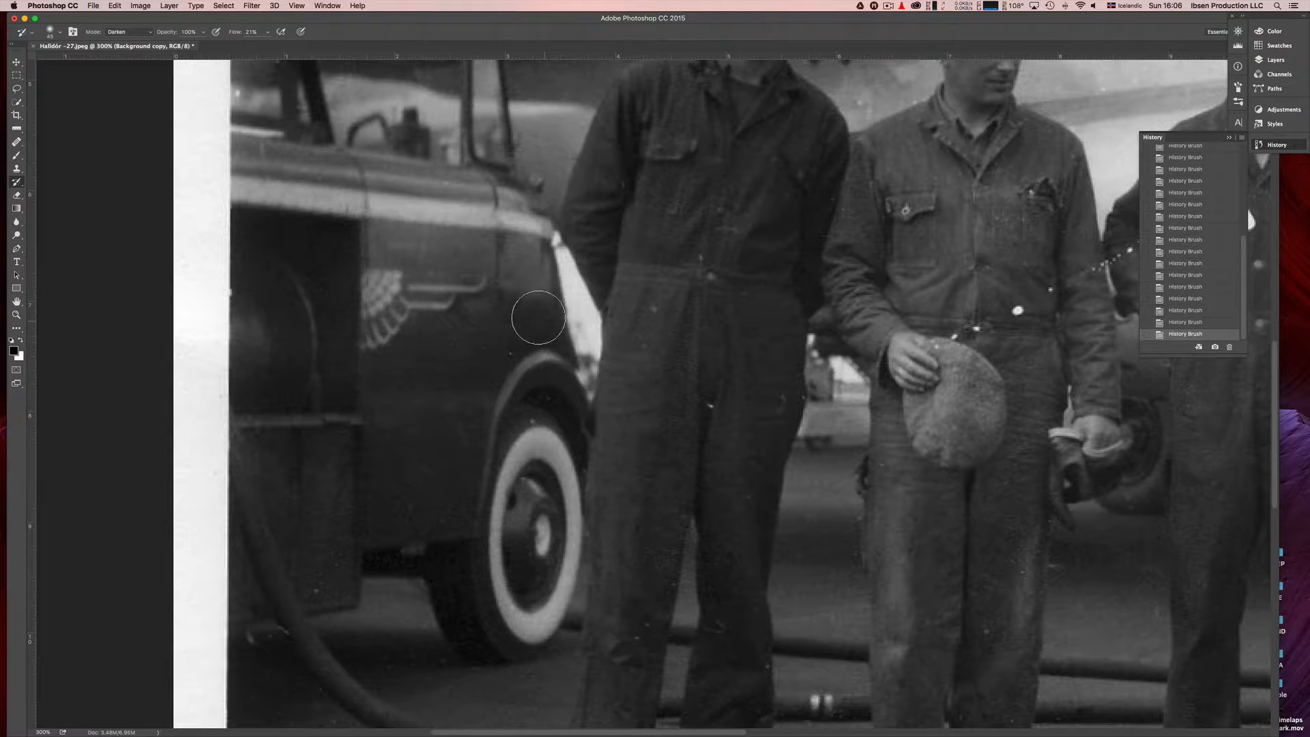
click(509, 358)
click(526, 406)
drag(310, 607, 297, 607)
- Paint with a larger brush over the white specks on the left foreground, the leftmost man's trousers and the second man's waist
drag(302, 553, 307, 258)
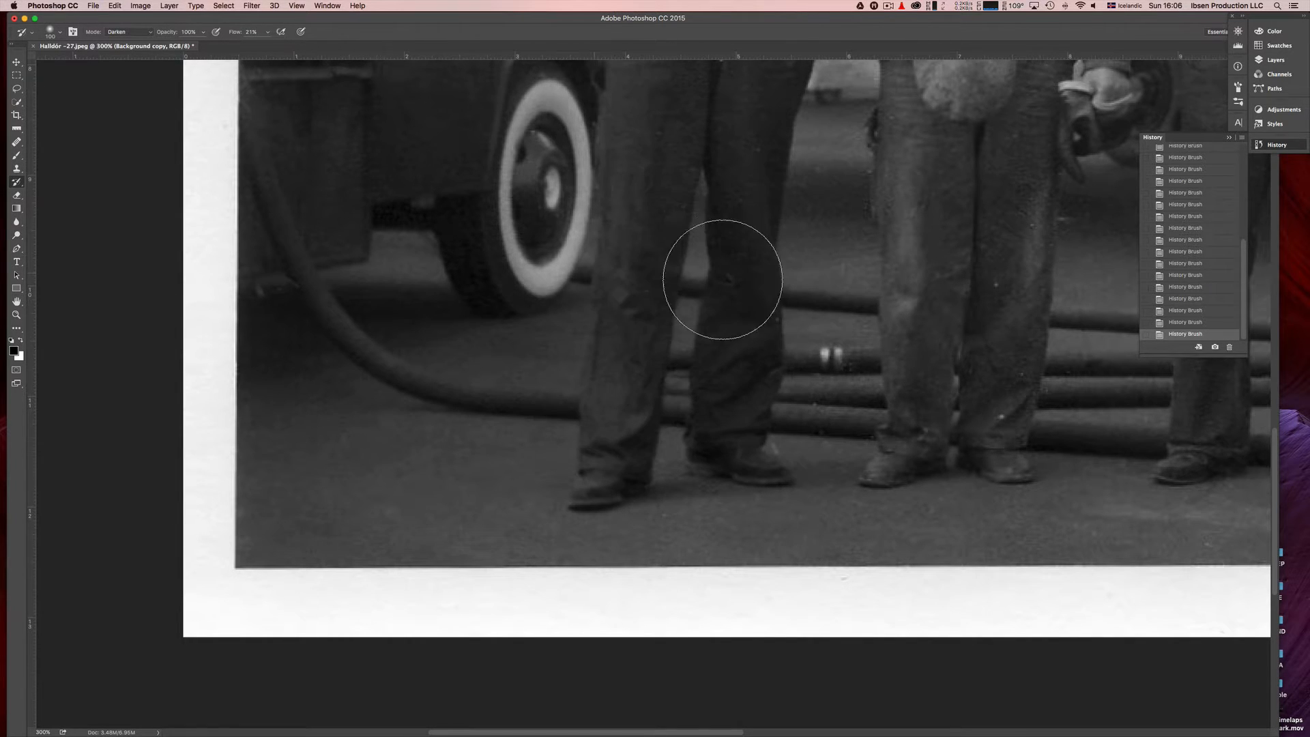
drag(711, 169, 601, 508)
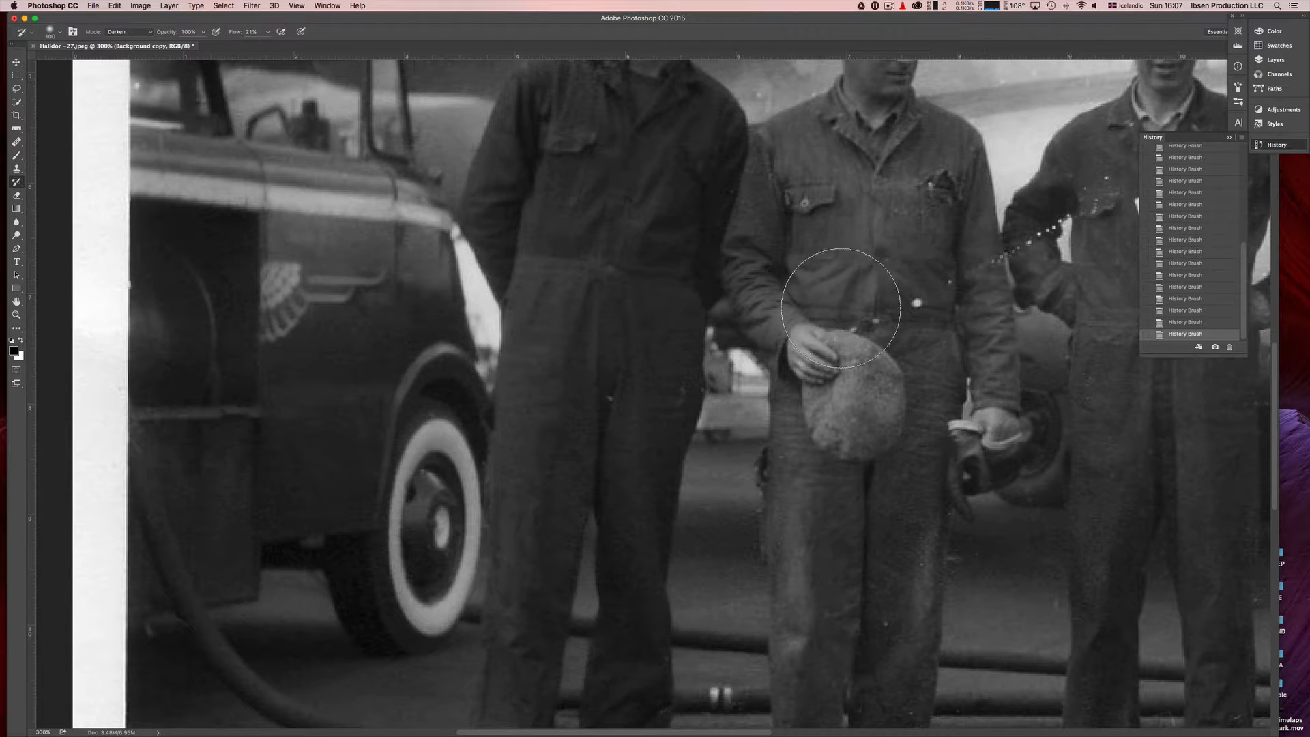
mouse_move(827, 225)
mouse_down()
mouse_move(606, 180)
mouse_move(411, 116)
mouse_up()
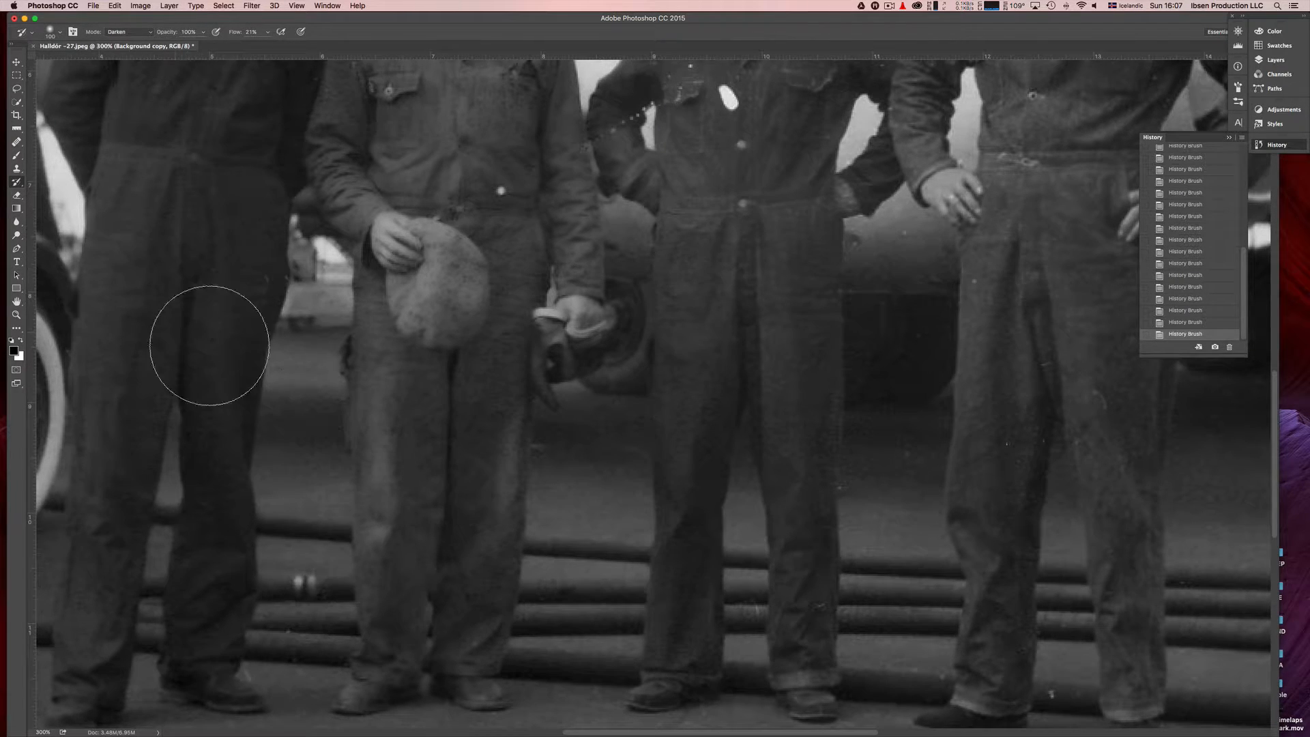
- Paint over the white specks on the ground, the hoses and the aircraft wheels in the photo's lower right area
scroll(257, 307, down, 5)
scroll(257, 307, right, 5)
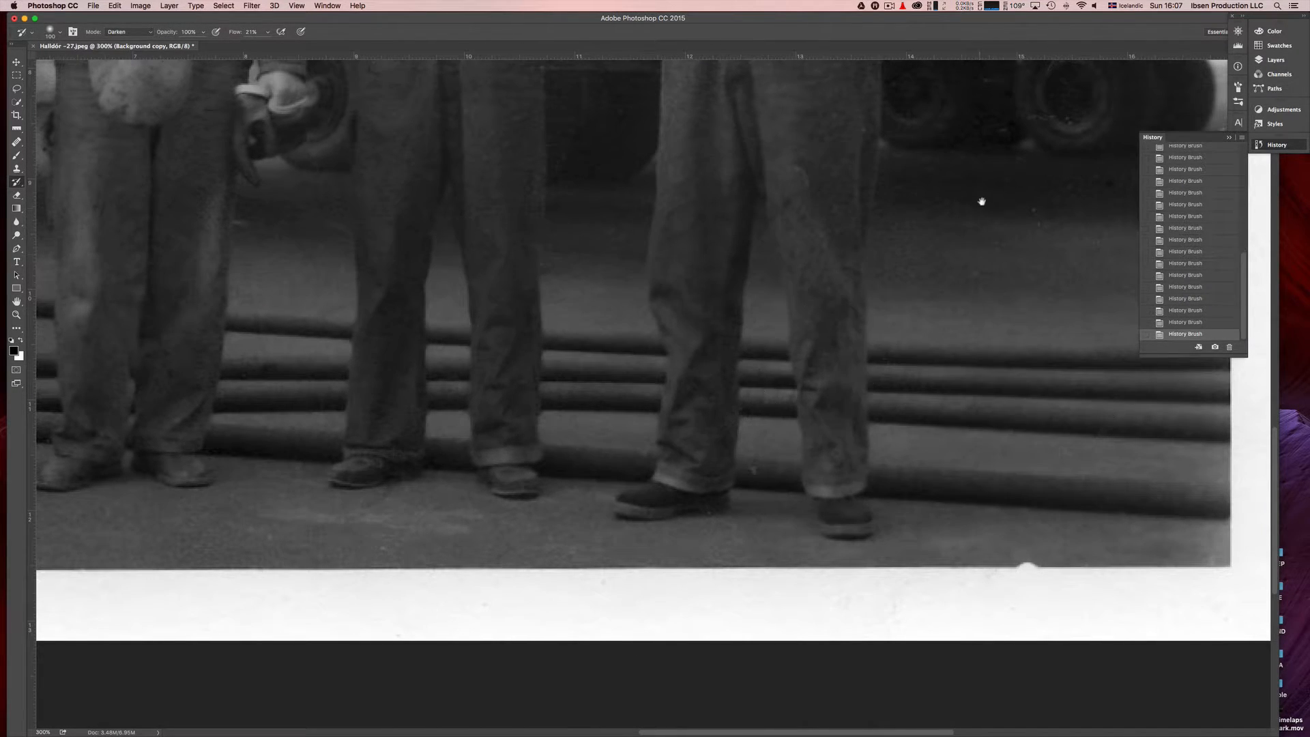
scroll(714, 424, up, 5)
scroll(713, 425, right, 5)
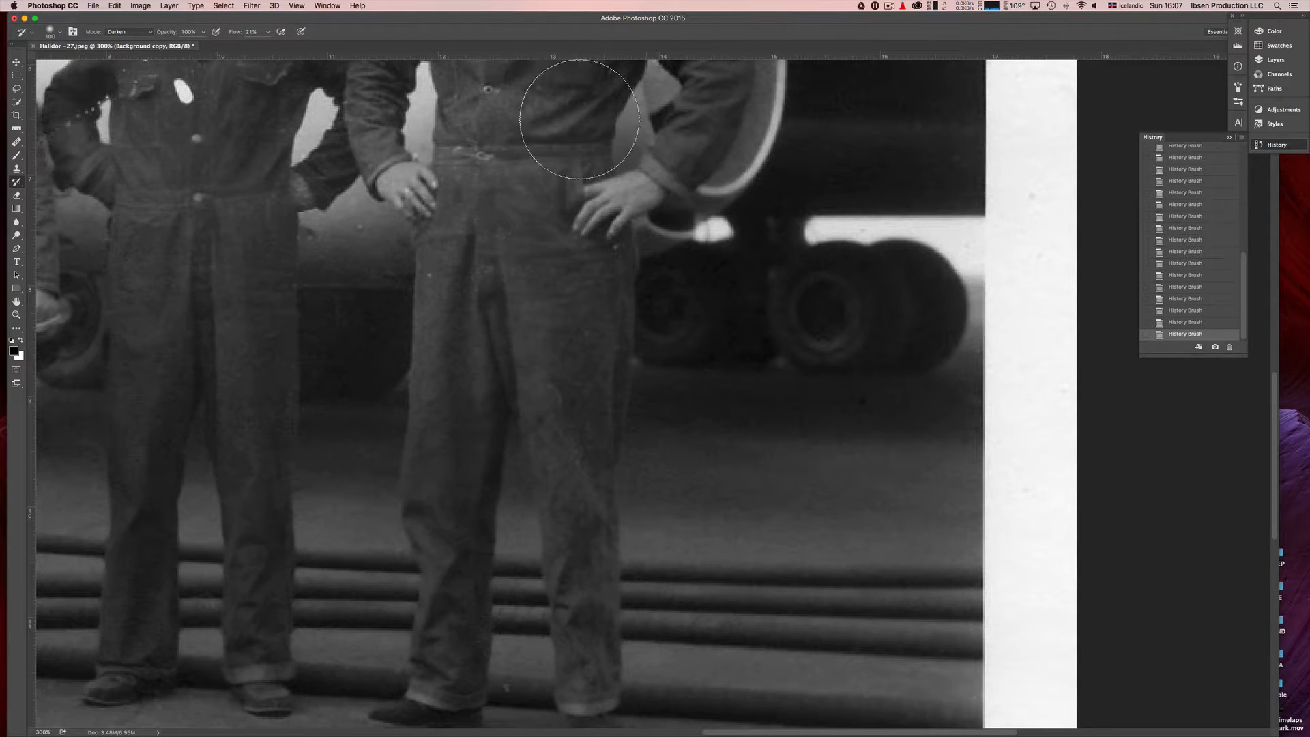
- Paint over the white specks on the engine and the rightmost man, and the dotted white line across the middle men's sleeves
drag(539, 328, 607, 633)
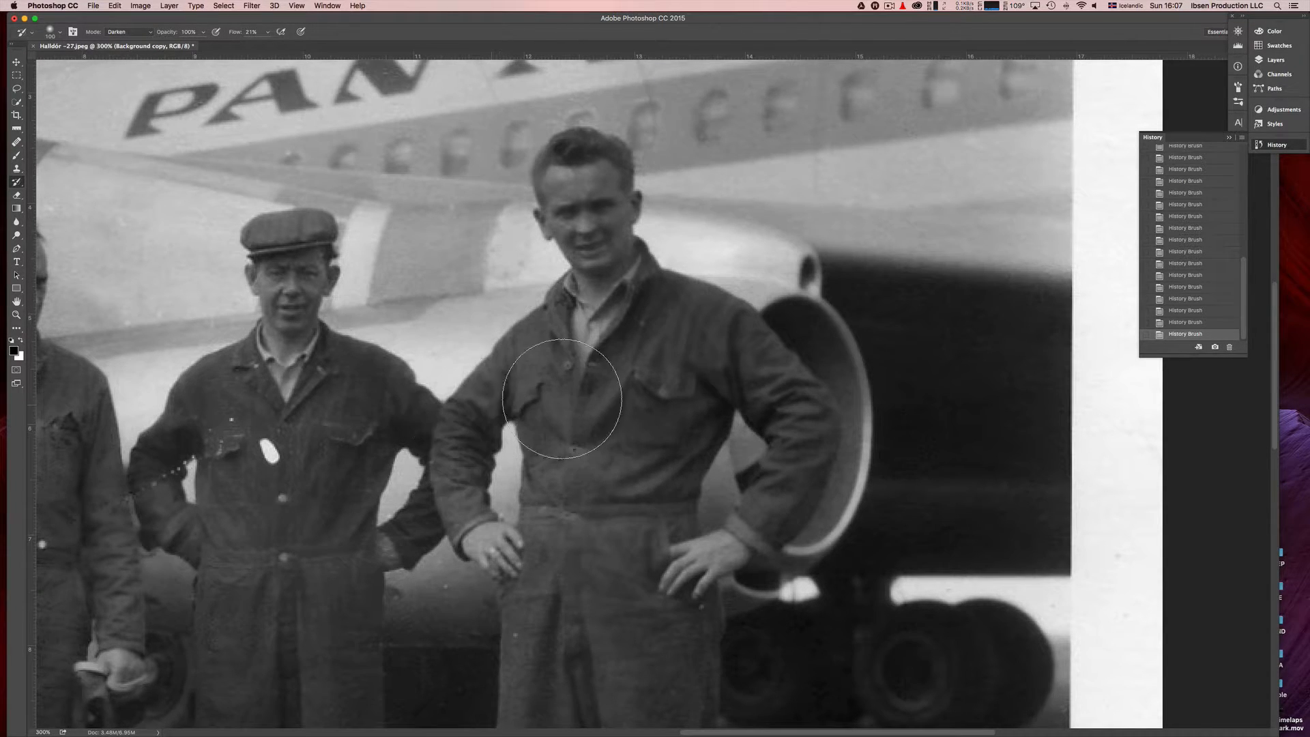
scroll(440, 419, up, 1)
mouse_move(195, 498)
mouse_down()
mouse_move(397, 441)
mouse_move(587, 363)
mouse_up()
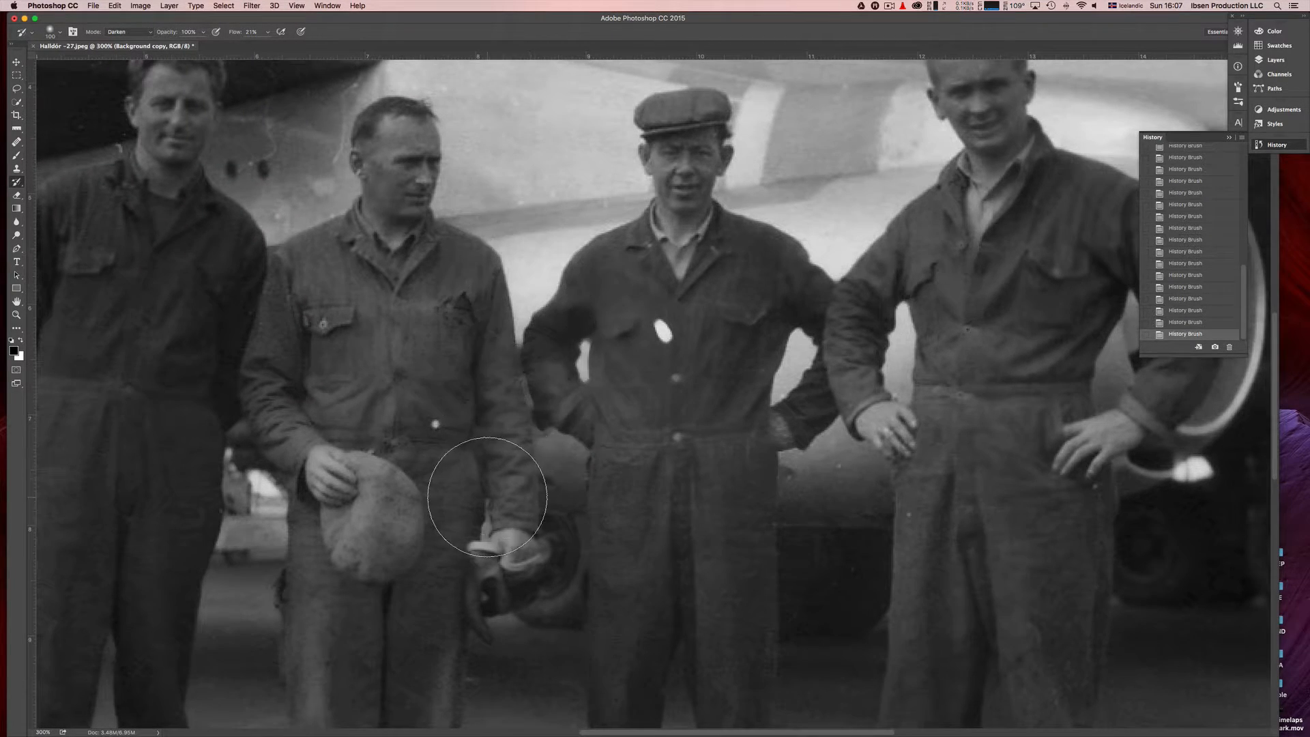
drag(409, 472, 589, 455)
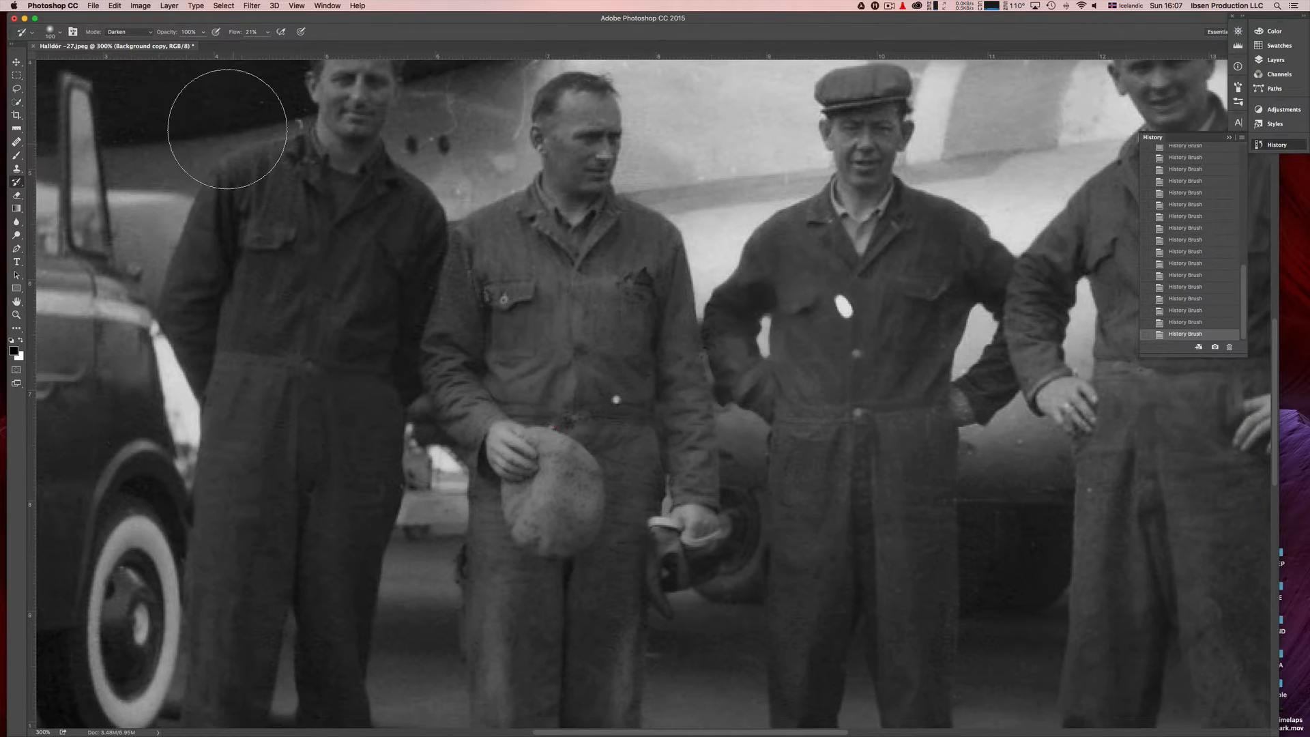
- Set the History Brush mode to Lighten, reduce its size and paint over dark spots on the second man's jacket and cap
click(141, 34)
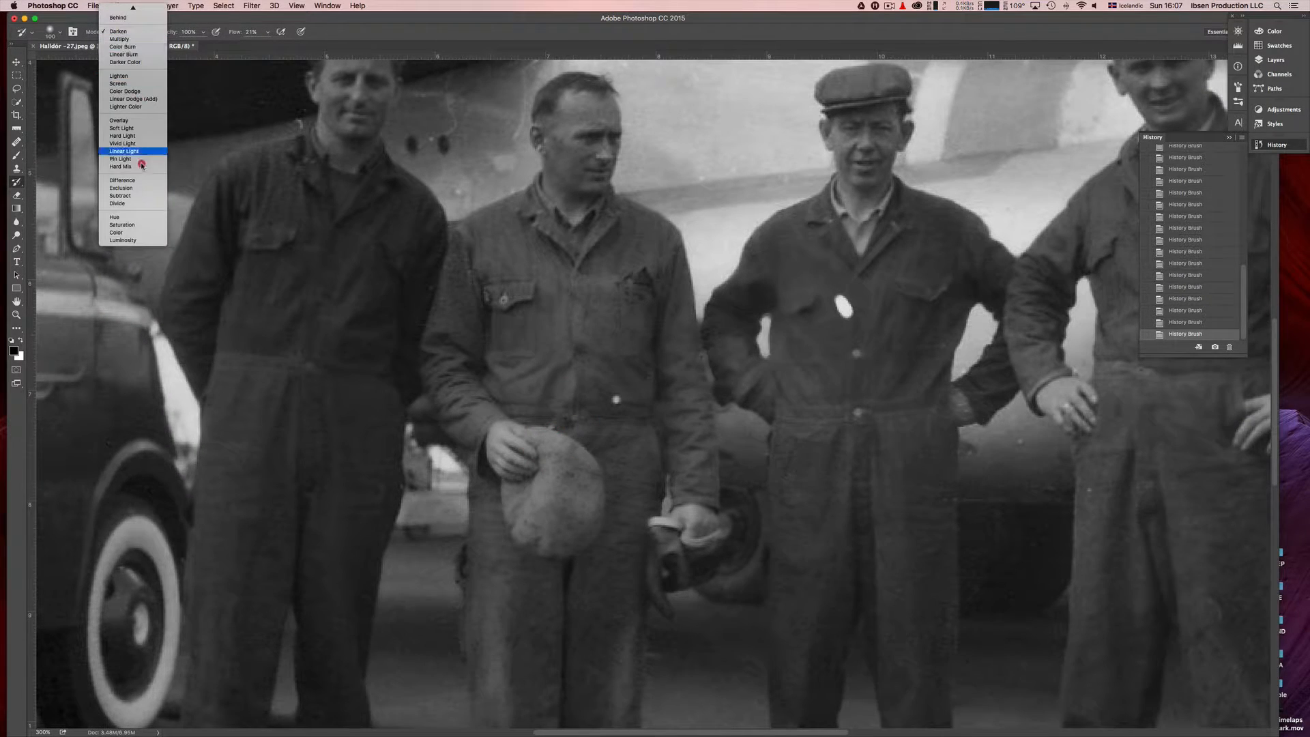
click(132, 79)
key(bracketleft)
key(bracketleft)
drag(620, 262, 648, 311)
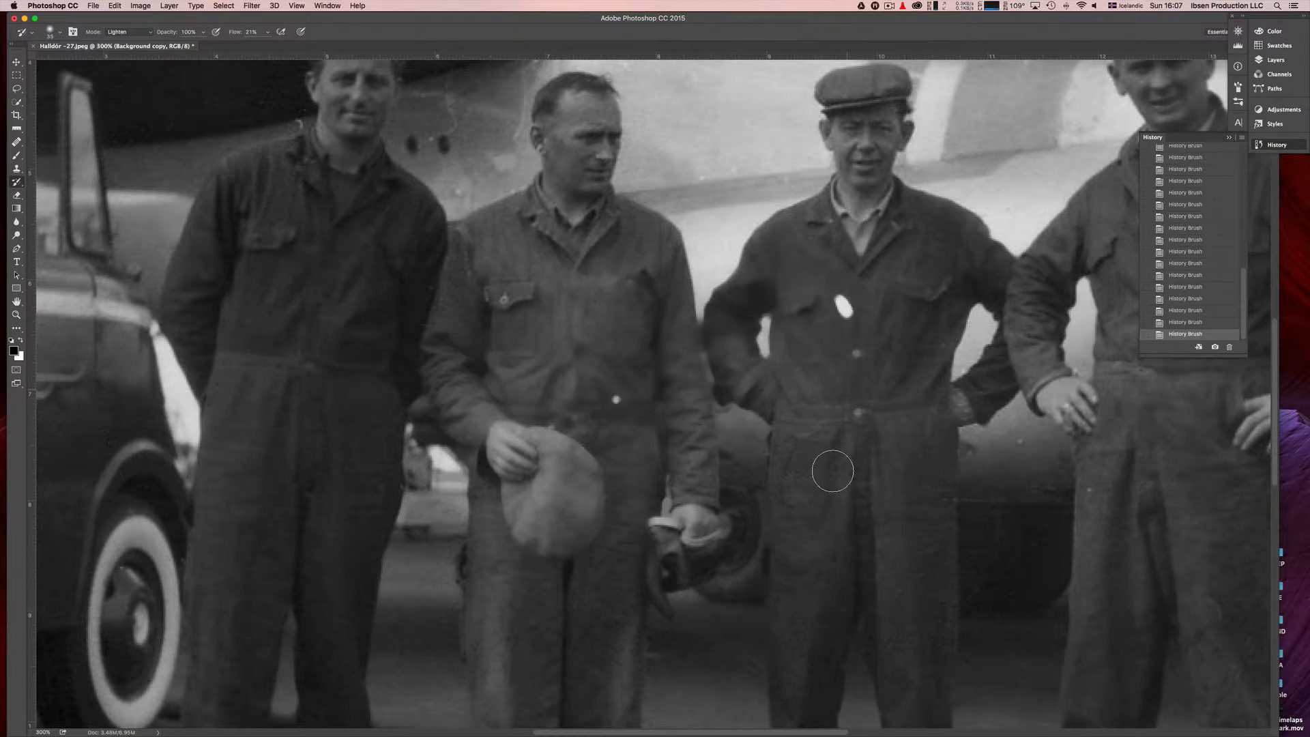
- Paint over the remaining dark specks on the front of the rightmost man's jacket
scroll(805, 431, right, 5)
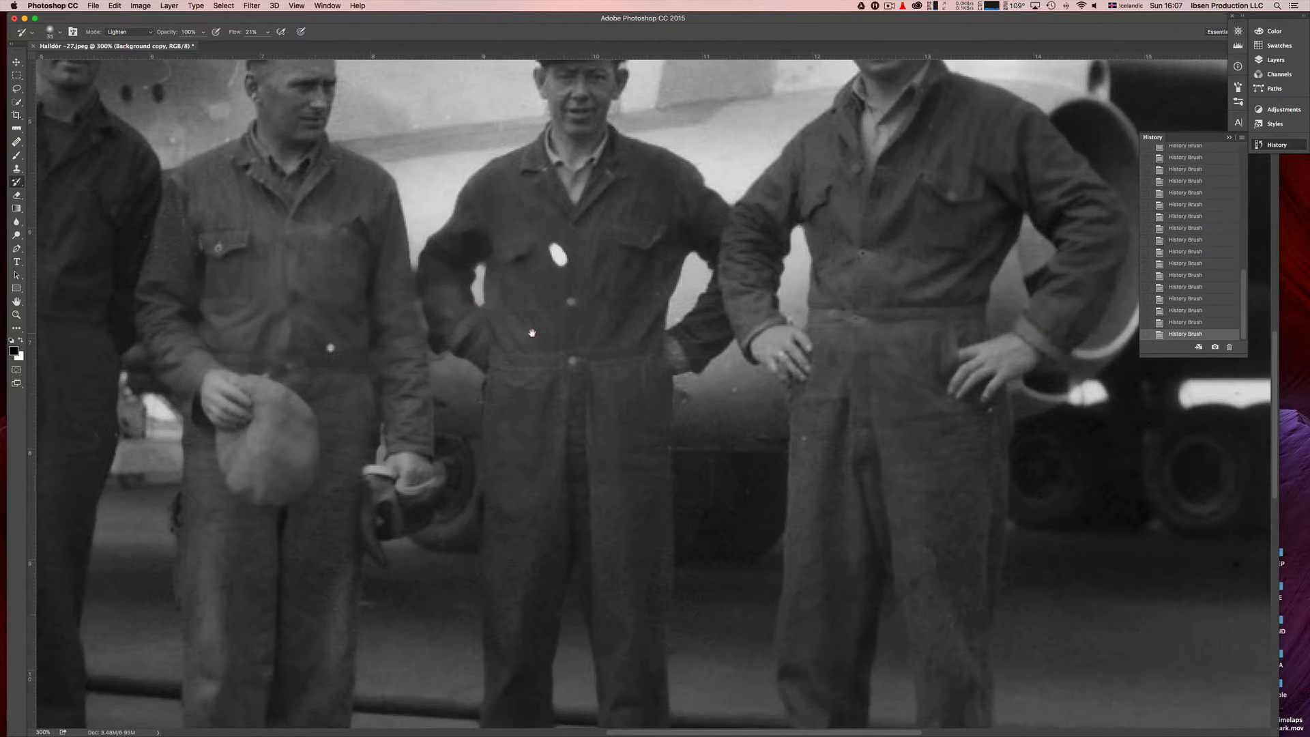
scroll(836, 411, right, 7)
scroll(837, 411, up, 4)
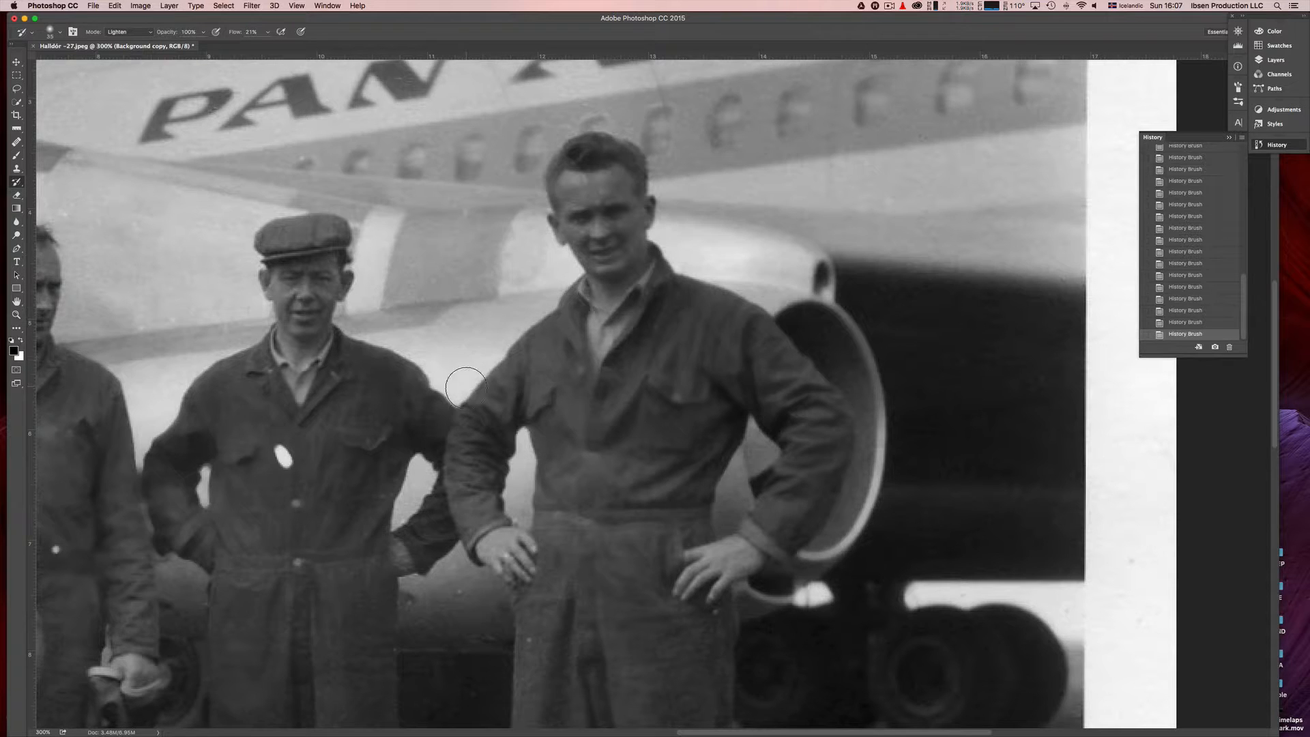
- Examine the sky, the fuselage lettering and the left side of the photo for remaining scratches and spots
scroll(466, 387, left, 6)
scroll(466, 386, up, 3)
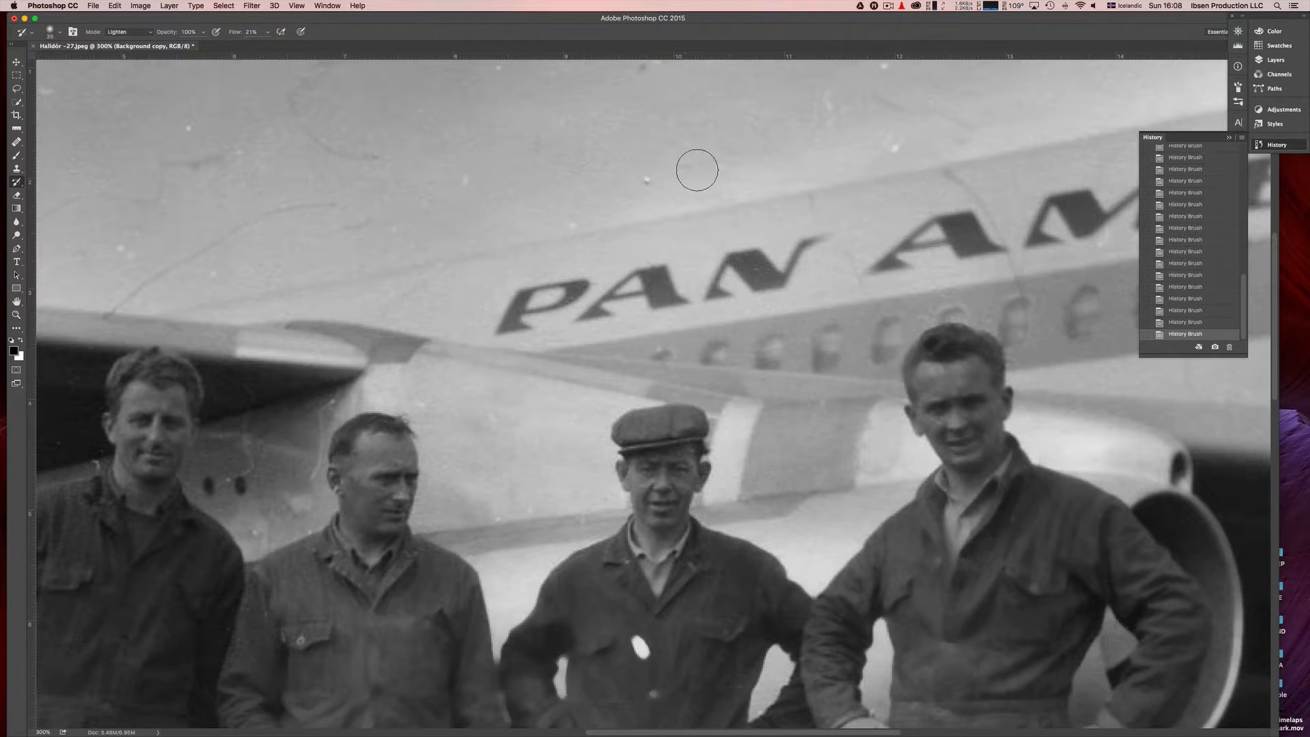
scroll(650, 141, up, 4)
scroll(650, 141, right, 3)
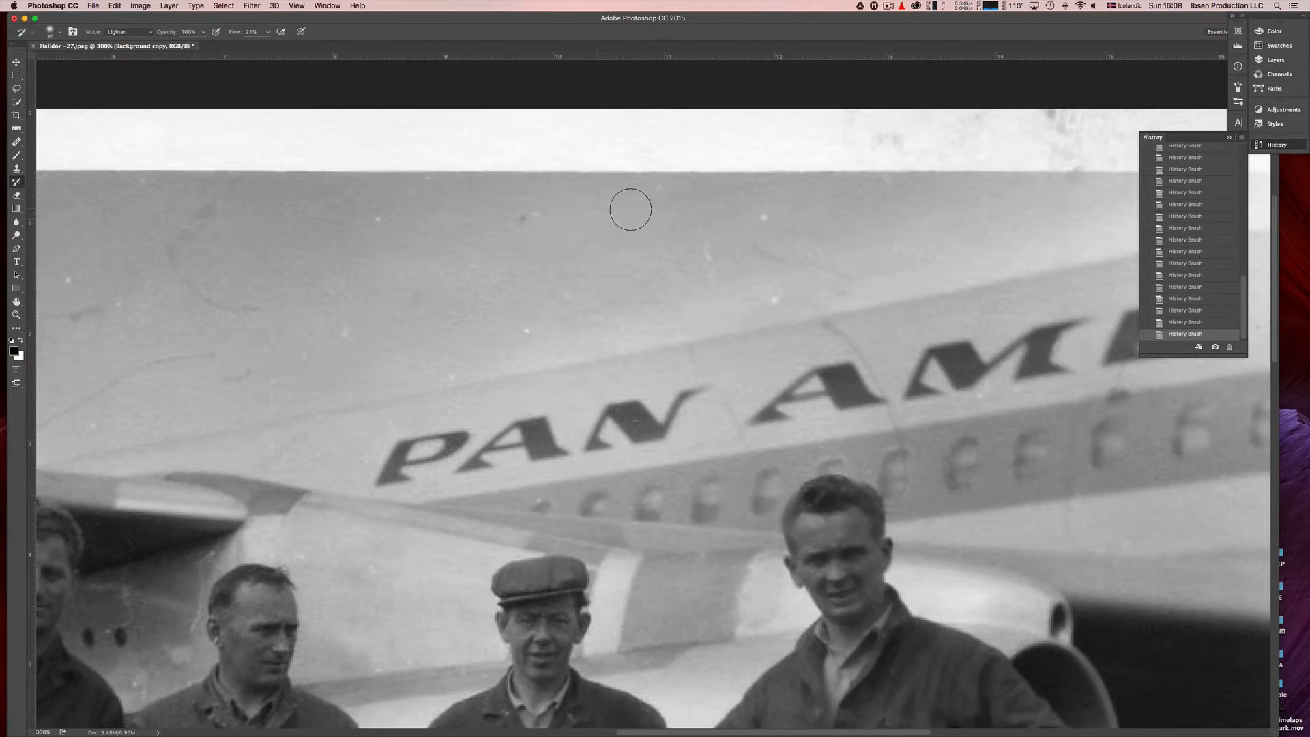
scroll(307, 313, left, 10)
scroll(307, 313, down, 3)
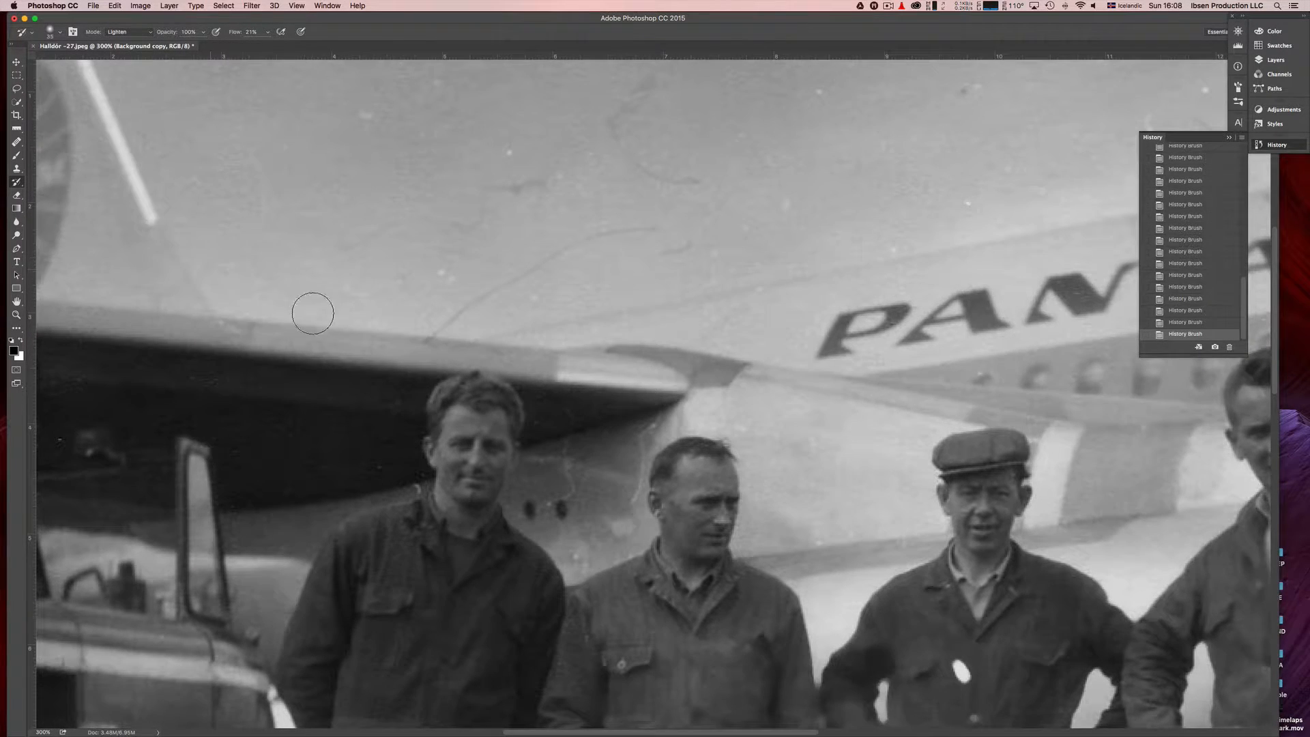
scroll(248, 366, left, 4)
scroll(248, 365, down, 4)
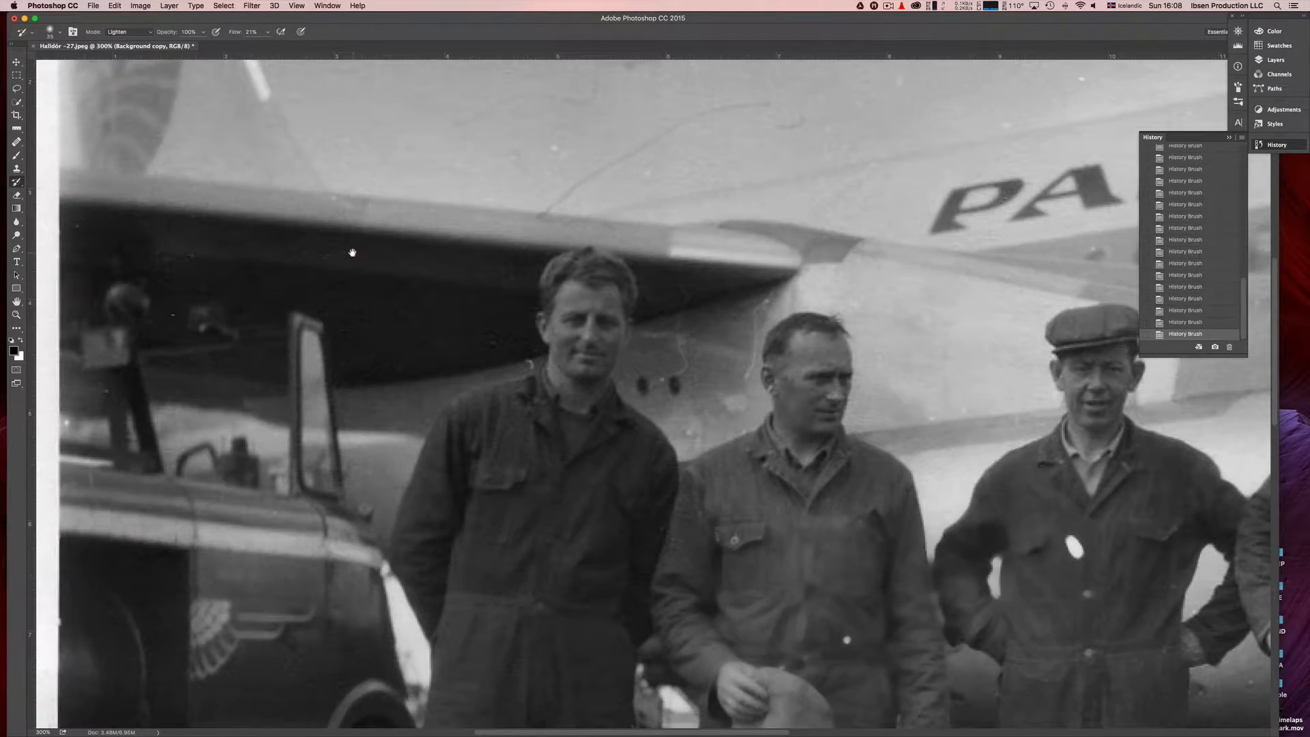
- Set the History Brush mode to Darken, enlarge the brush and paint over the light marks on the fuselage and wing around the leftmost man
click(127, 32)
click(119, 14)
key(bracketright)
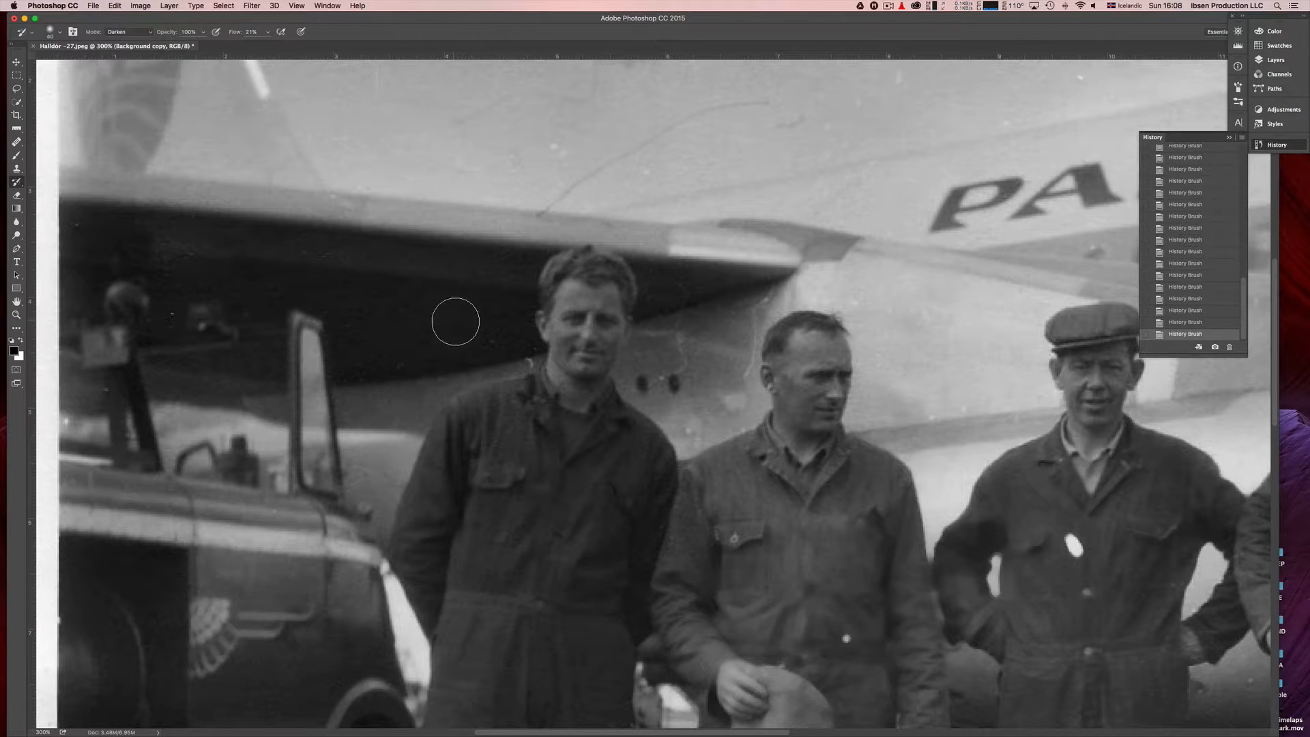
key(bracketright)
drag(684, 334, 730, 368)
drag(519, 364, 439, 103)
- Review the whole photo and compare the retouched Background copy with the original Background layer by toggling layer visibility
alt+click(284, 391)
alt+click(284, 392)
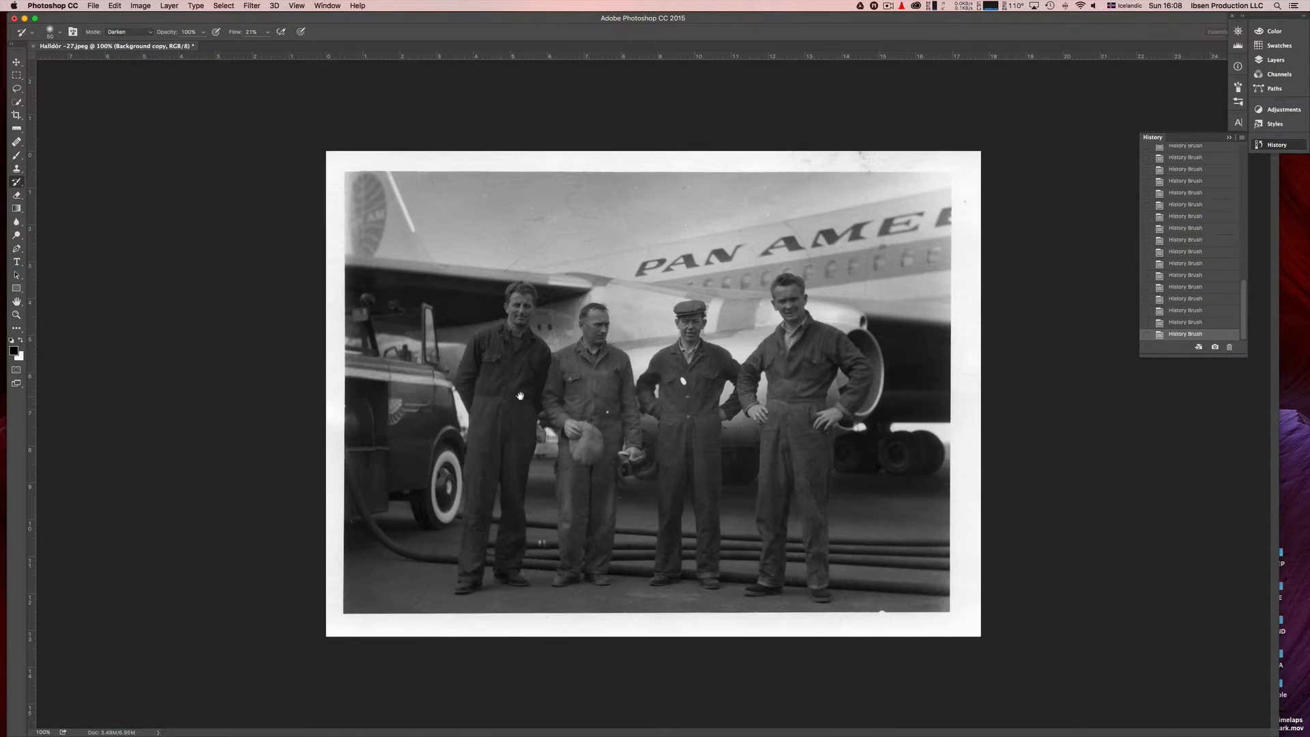
click(623, 404)
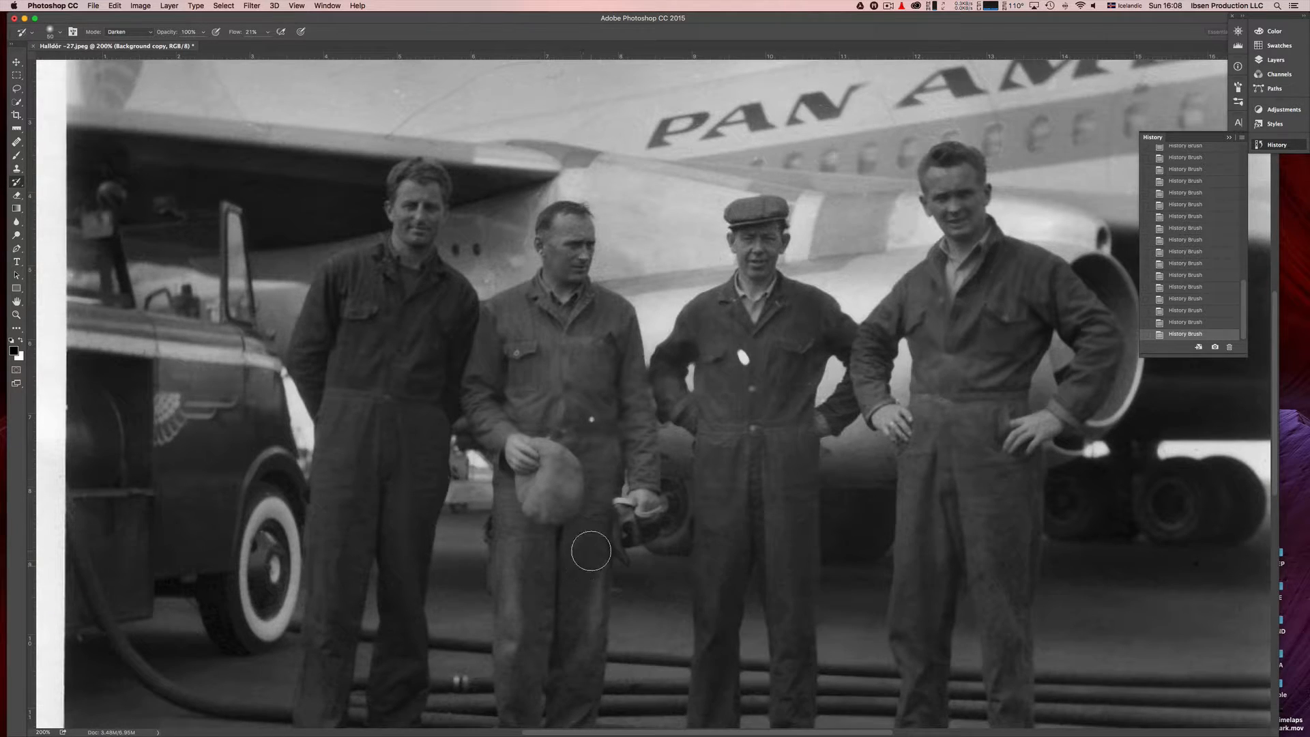
scroll(675, 453, down, 5)
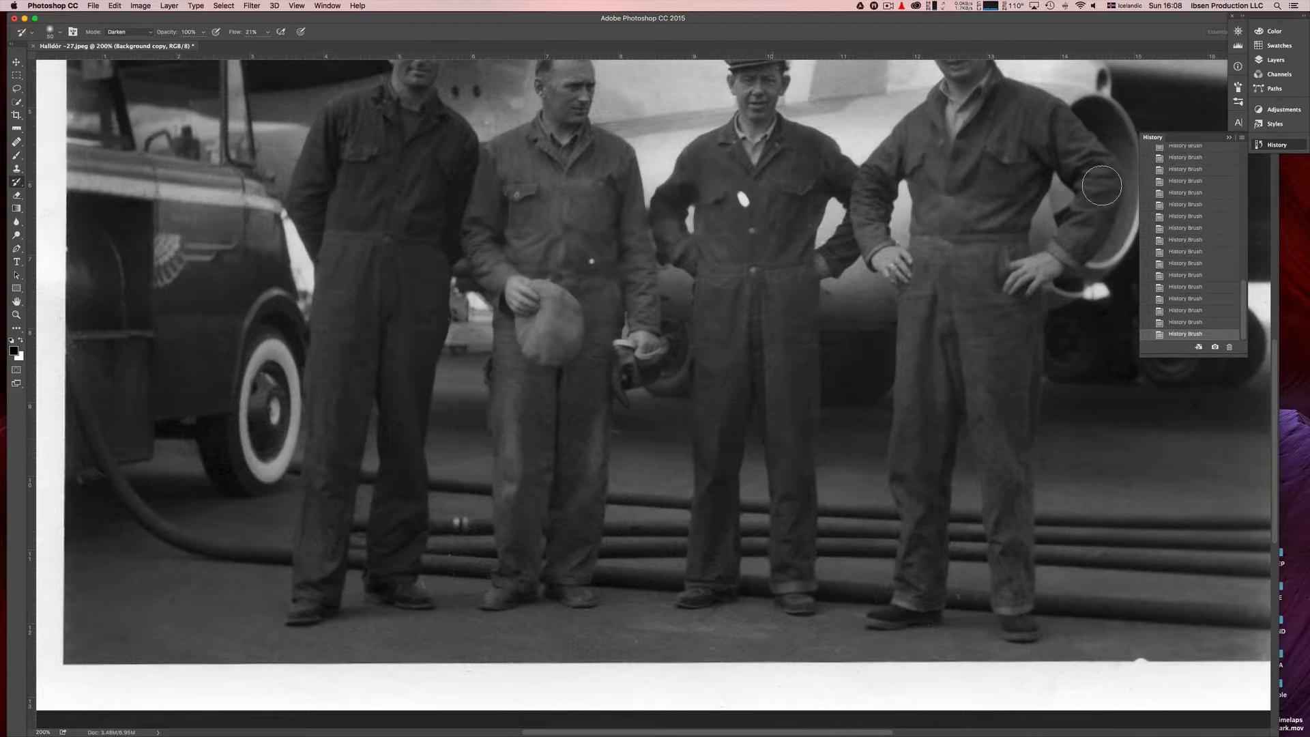
scroll(1189, 209, up, 10)
scroll(652, 391, up, 2)
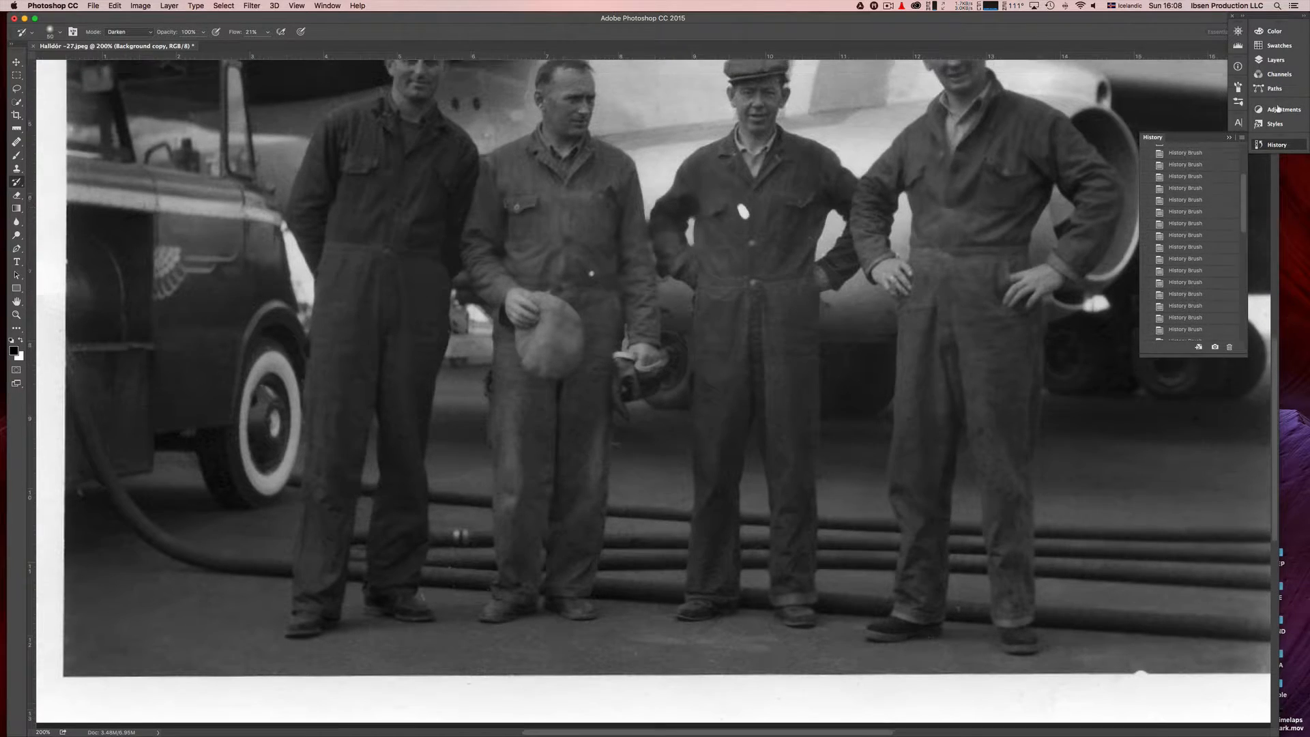
click(1259, 60)
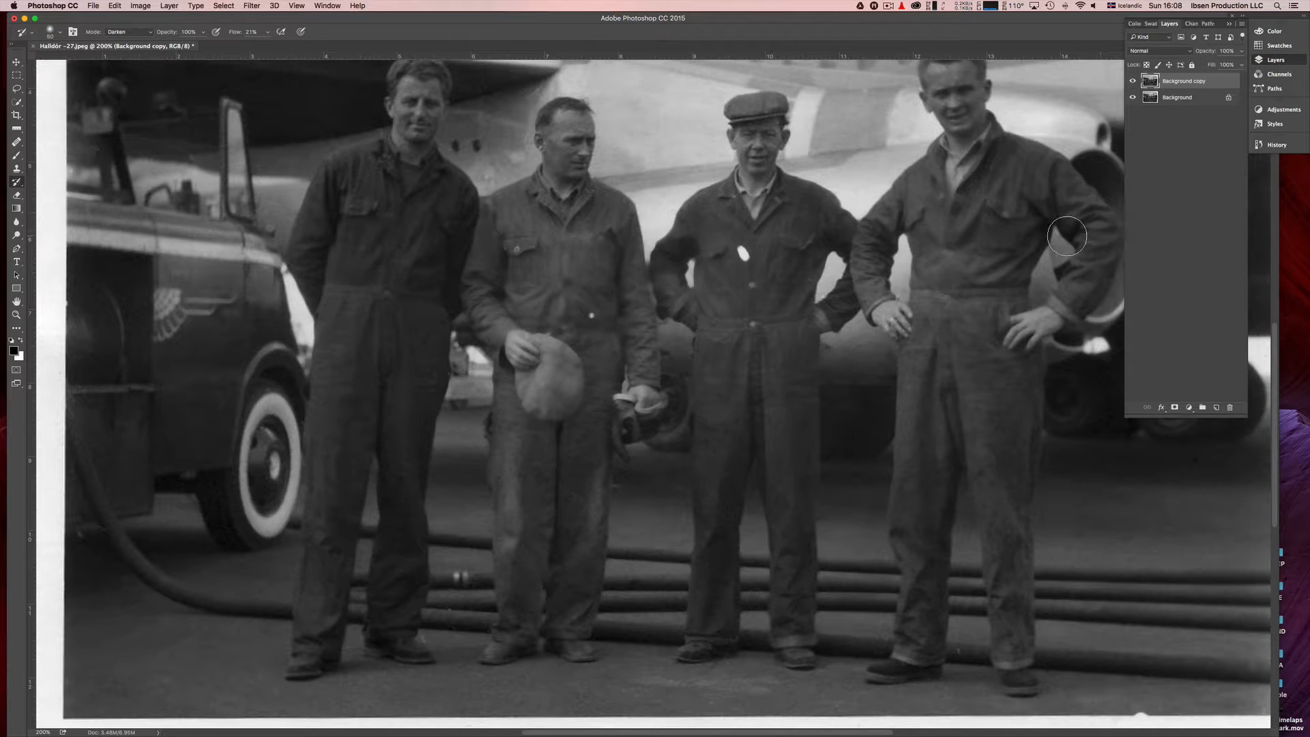
key(super+minus)
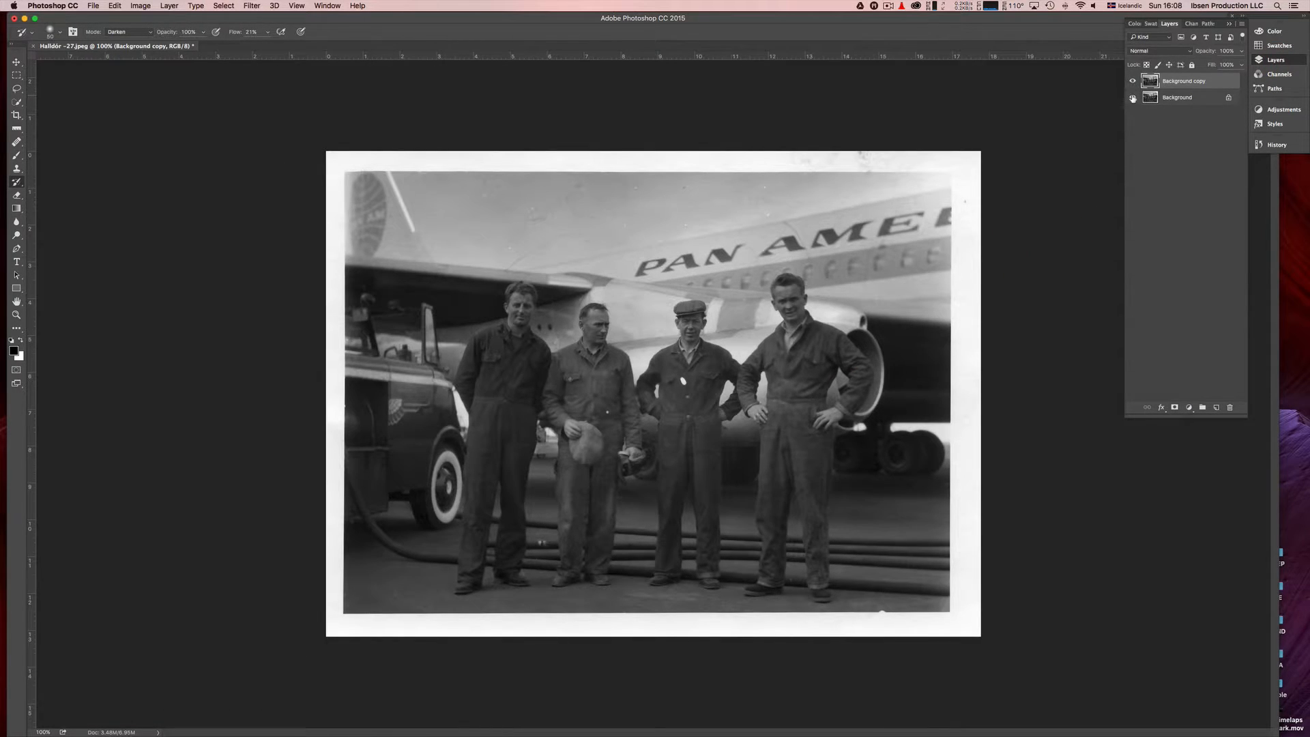
alt+click(1133, 99)
alt+click(1132, 100)
alt+click(1132, 101)
alt+click(1132, 100)
alt+click(1132, 100)
alt+click(1133, 100)
- Add a new empty layer above Background copy and choose the Healing Brush with sampling from All Layers
click(1217, 407)
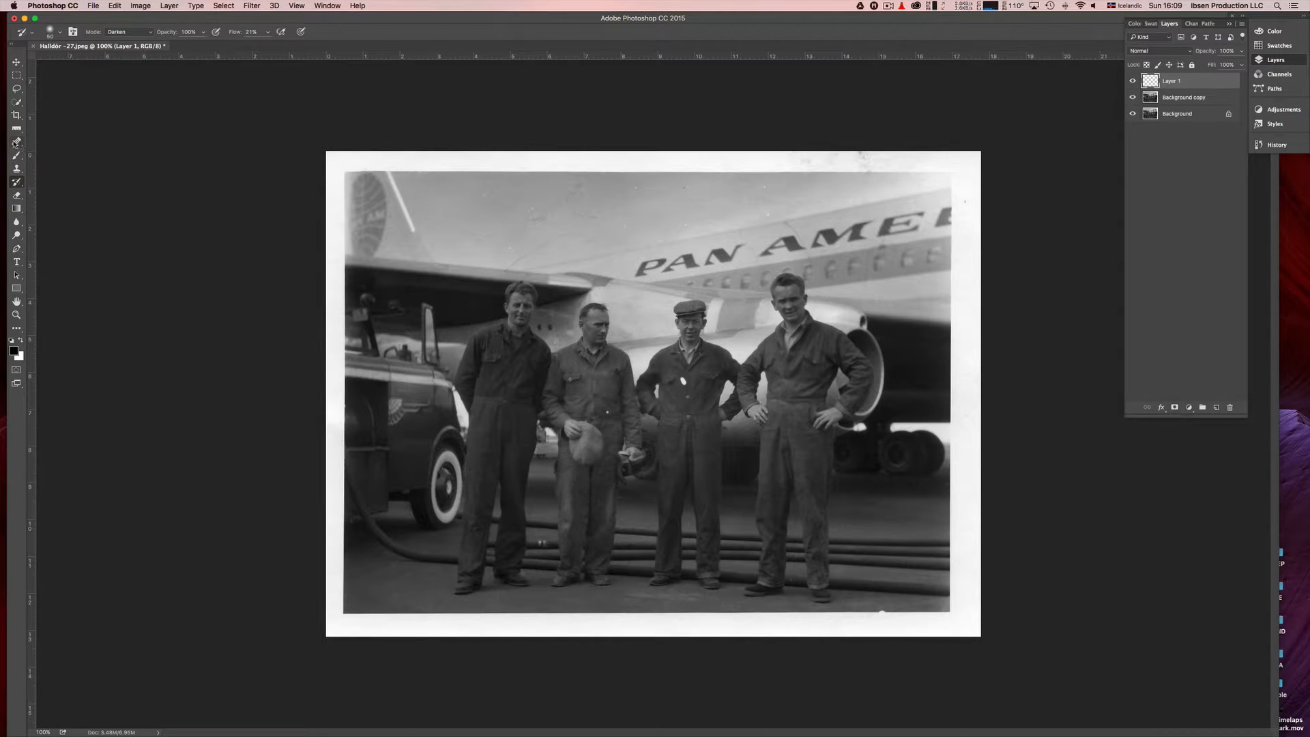
click(17, 142)
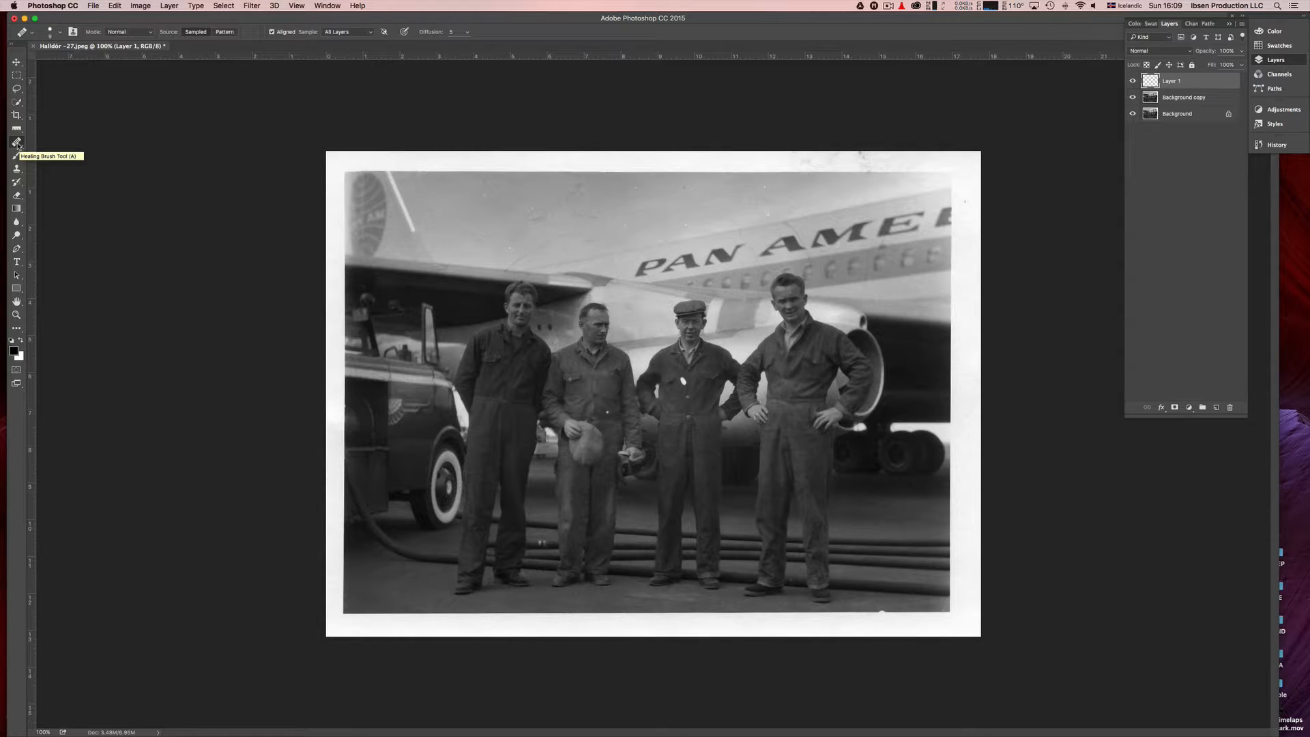
click(367, 33)
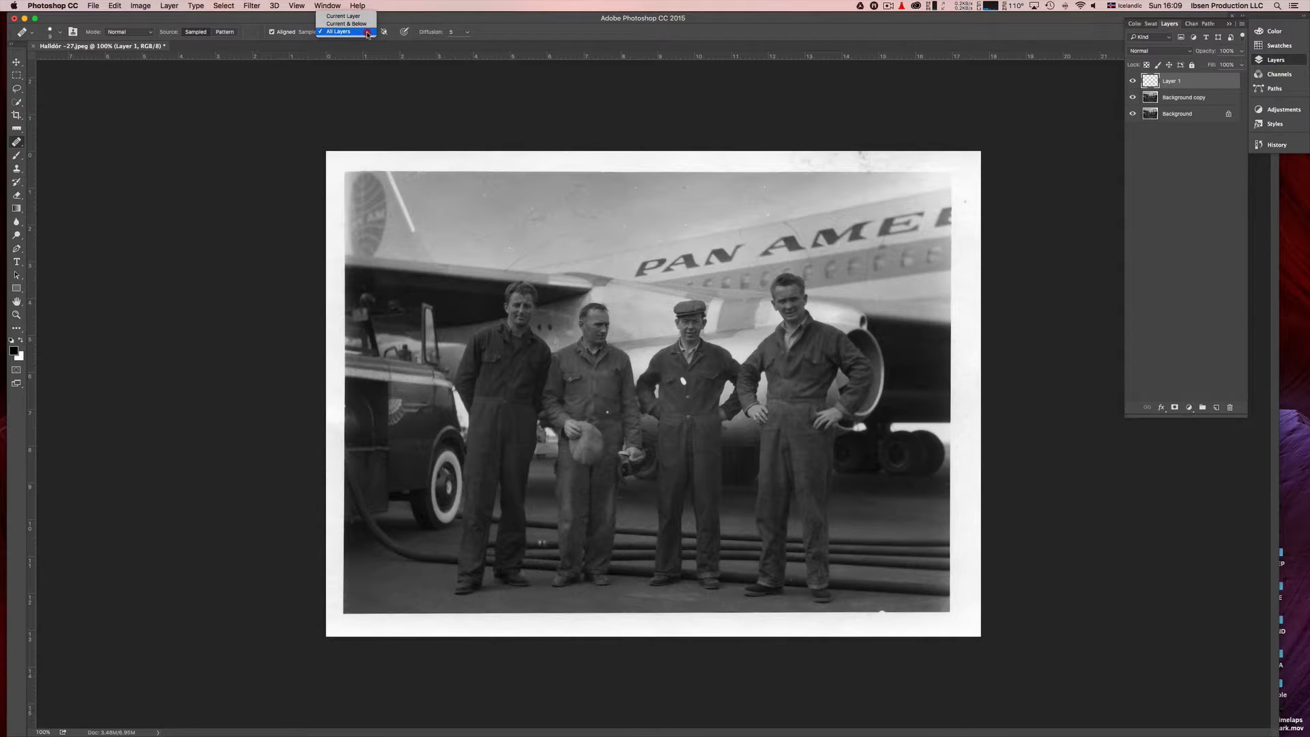
click(360, 33)
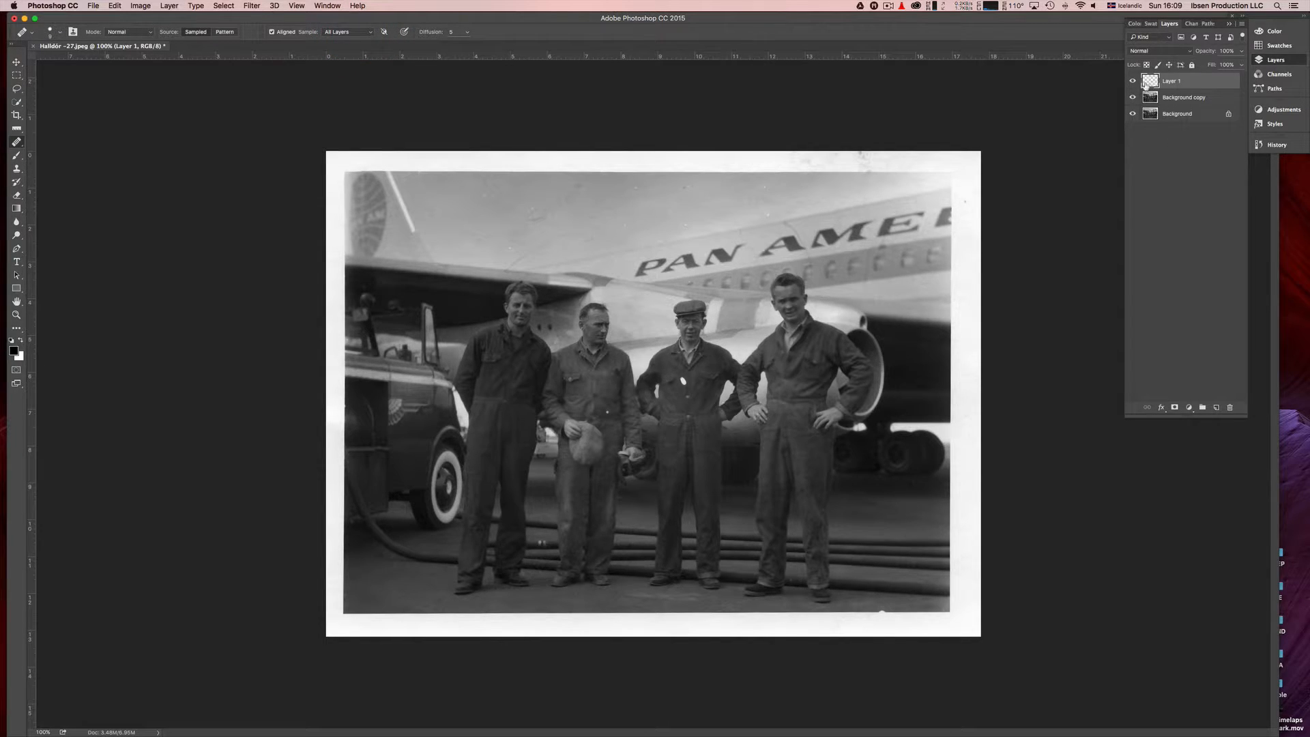
- Heal the long curved scratch running through the sky down to the wing above the leftmost man, sampling clean sky beside it
key(super+space)
click(558, 208)
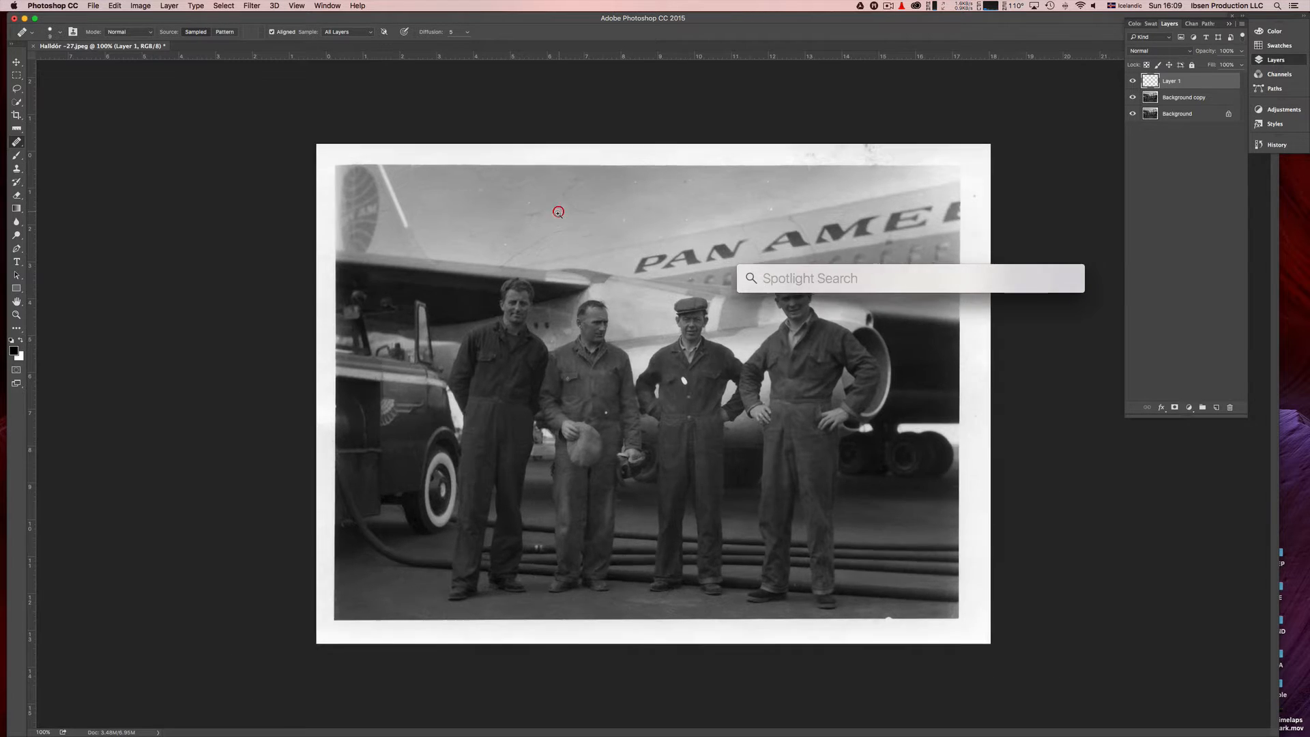
drag(466, 266, 718, 160)
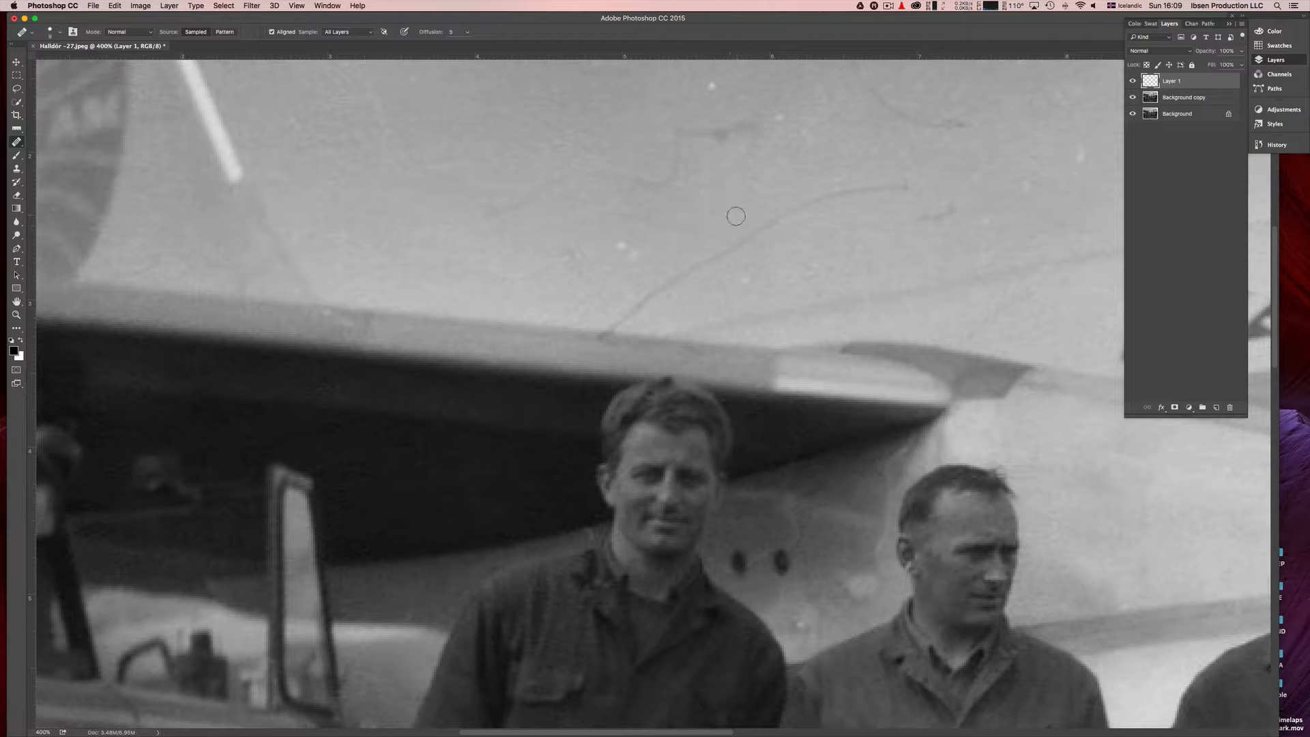
mouse_move(729, 216)
mouse_down()
mouse_move(749, 239)
mouse_move(805, 204)
mouse_up()
click(678, 222)
mouse_move(714, 245)
mouse_down()
mouse_move(741, 246)
mouse_move(661, 286)
mouse_move(708, 255)
mouse_move(630, 249)
mouse_move(693, 247)
mouse_move(680, 262)
mouse_move(743, 278)
mouse_up()
alt+click(745, 260)
alt+click(658, 290)
click(616, 316)
alt+click(539, 327)
drag(608, 334, 603, 333)
click(639, 307)
click(690, 348)
- Heal the white specks and faint dark smudges in the sky above the wing, sampling nearby clean areas
drag(623, 247, 558, 258)
alt+click(686, 87)
click(719, 129)
mouse_move(791, 112)
mouse_down()
mouse_move(671, 132)
mouse_move(696, 152)
mouse_move(682, 155)
mouse_move(693, 170)
mouse_up()
alt+click(706, 114)
alt+click(644, 226)
alt+click(653, 195)
drag(588, 179, 515, 210)
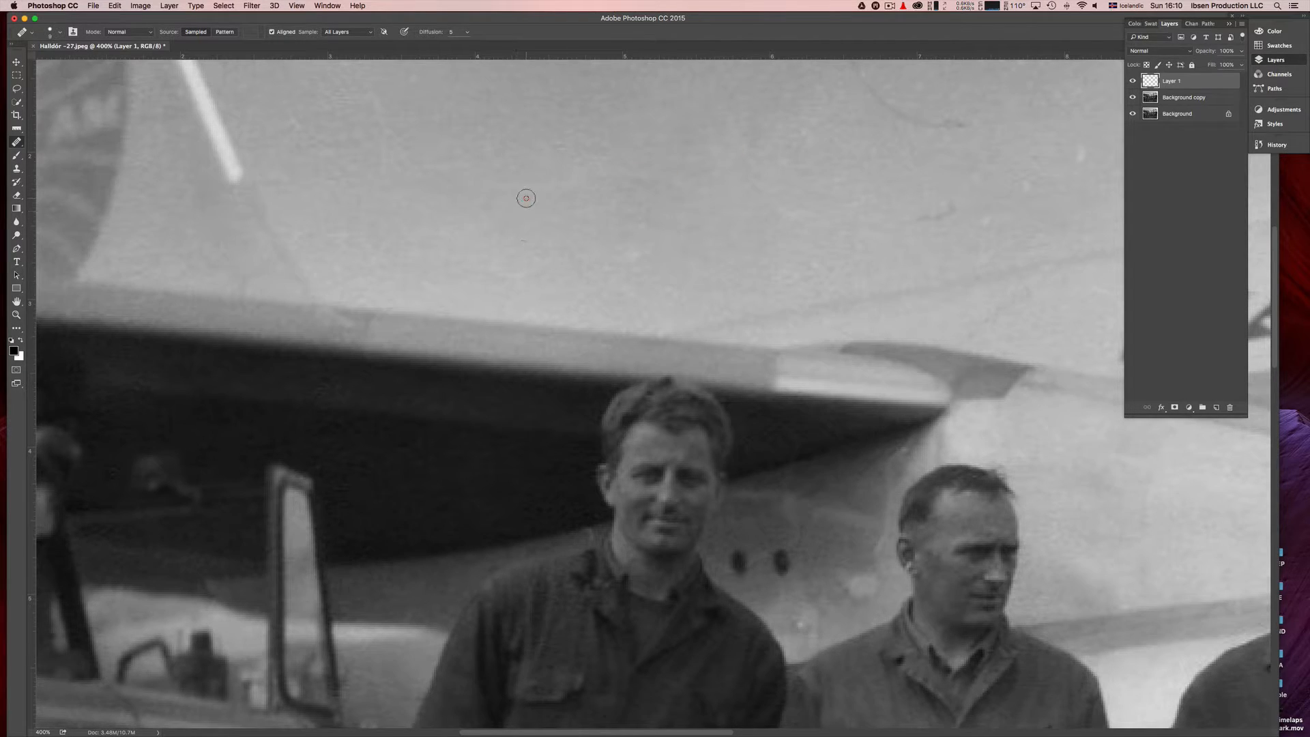
drag(653, 134, 390, 296)
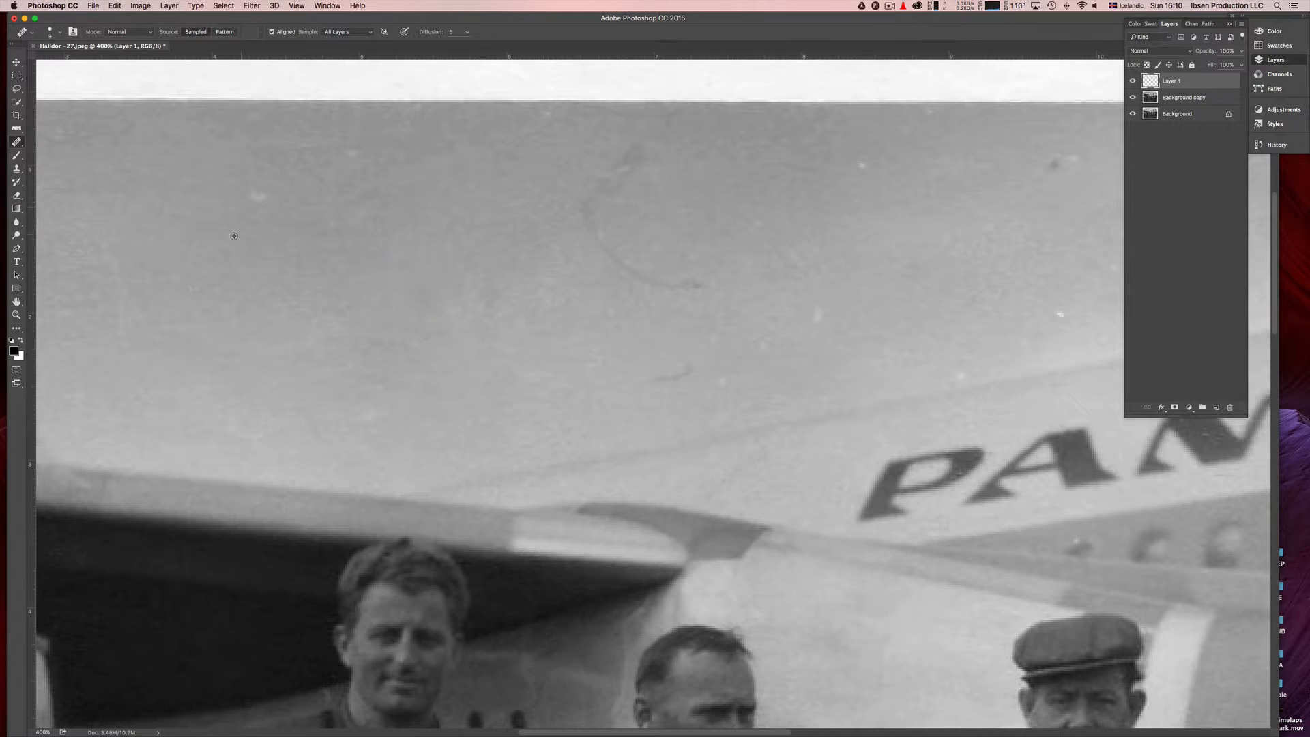
drag(256, 198, 255, 199)
- Remove the curved dark scratch near the top edge of the sky with the Spot Healing Brush
click(16, 142)
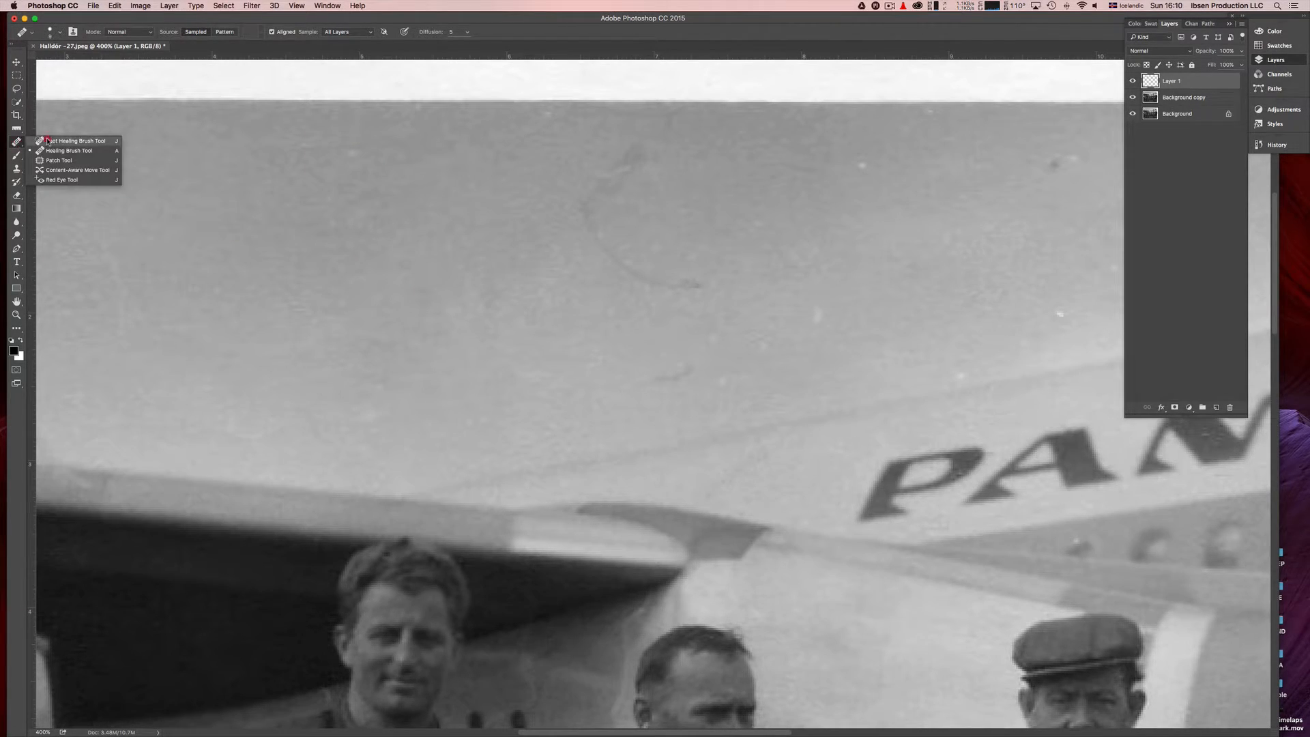
click(46, 141)
mouse_move(590, 211)
mouse_down()
mouse_move(666, 285)
mouse_move(722, 282)
mouse_up()
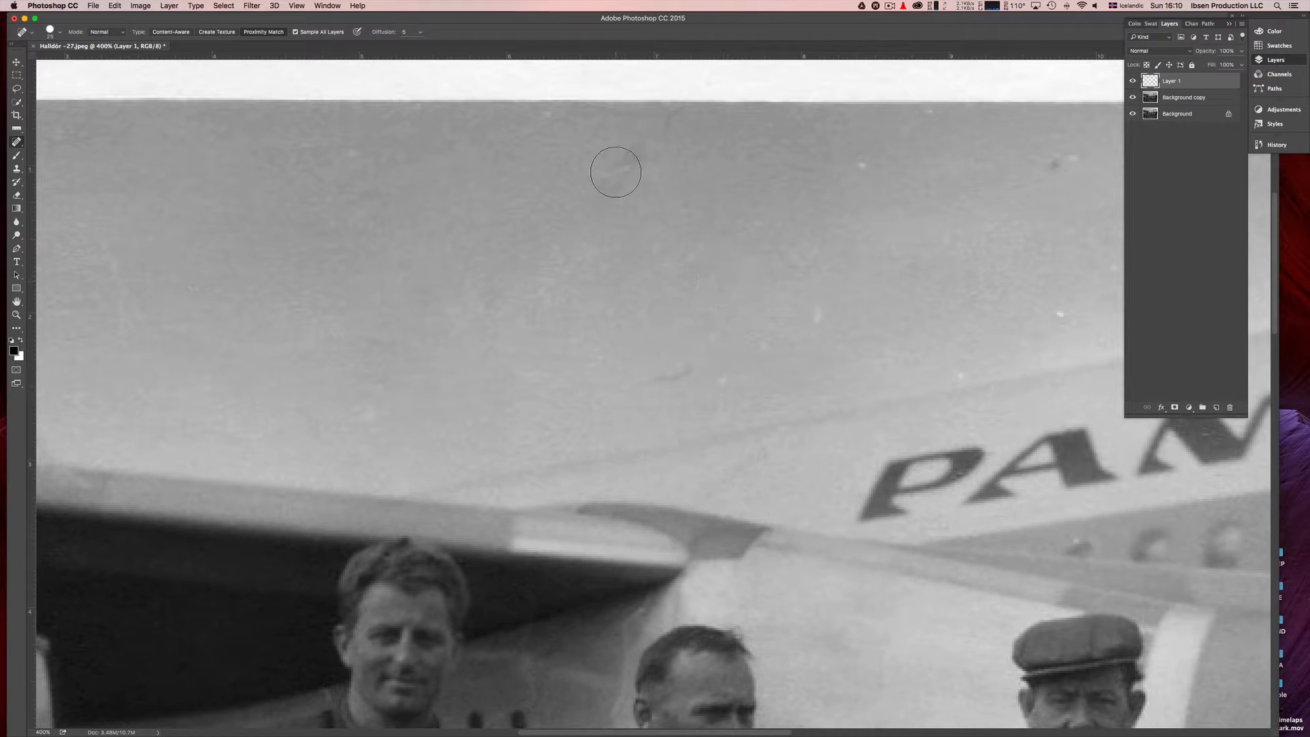
drag(615, 171, 638, 165)
- Reduce the Spot Healing Brush size and remove the small dark squiggle and white specks in the sky left of the PAN lettering
key(bracketleft)
key(bracketleft)
drag(658, 379, 702, 358)
click(779, 334)
click(857, 174)
click(898, 130)
- Remove the dark smudge and remaining white specks in the sky above the PAN lettering with the Spot Healing Brush
drag(950, 151, 597, 153)
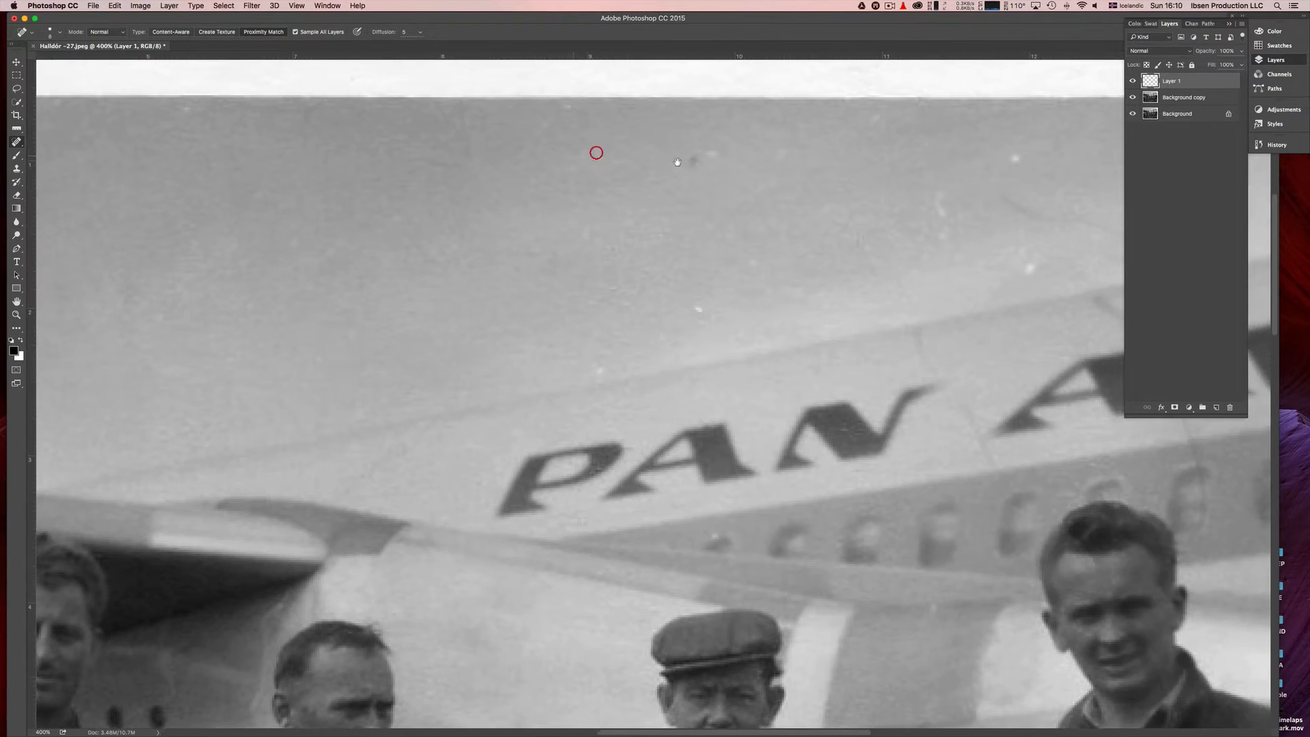
mouse_move(692, 155)
mouse_down()
mouse_move(679, 152)
mouse_move(674, 199)
mouse_up()
drag(690, 305, 681, 308)
drag(595, 367, 570, 365)
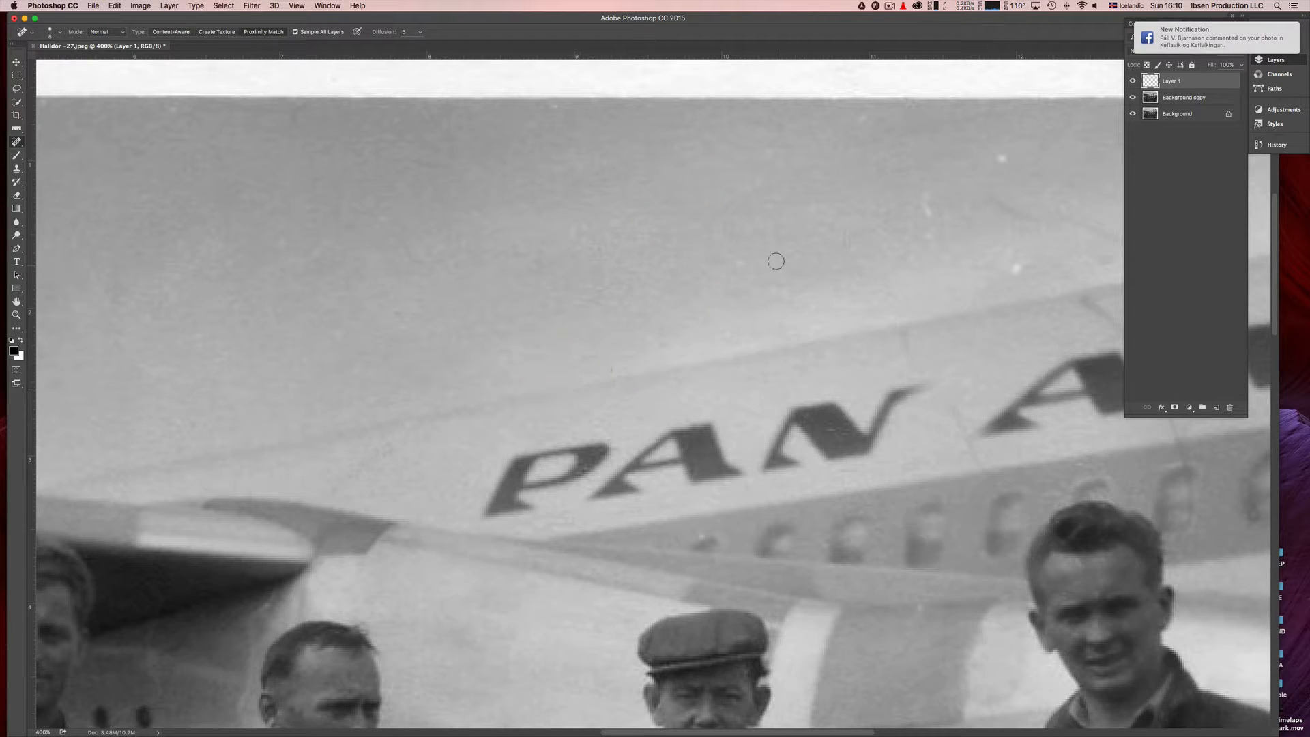
click(740, 262)
drag(1015, 265, 1005, 228)
drag(933, 240, 965, 196)
mouse_move(1011, 160)
mouse_down()
mouse_move(811, 148)
mouse_move(751, 125)
mouse_up()
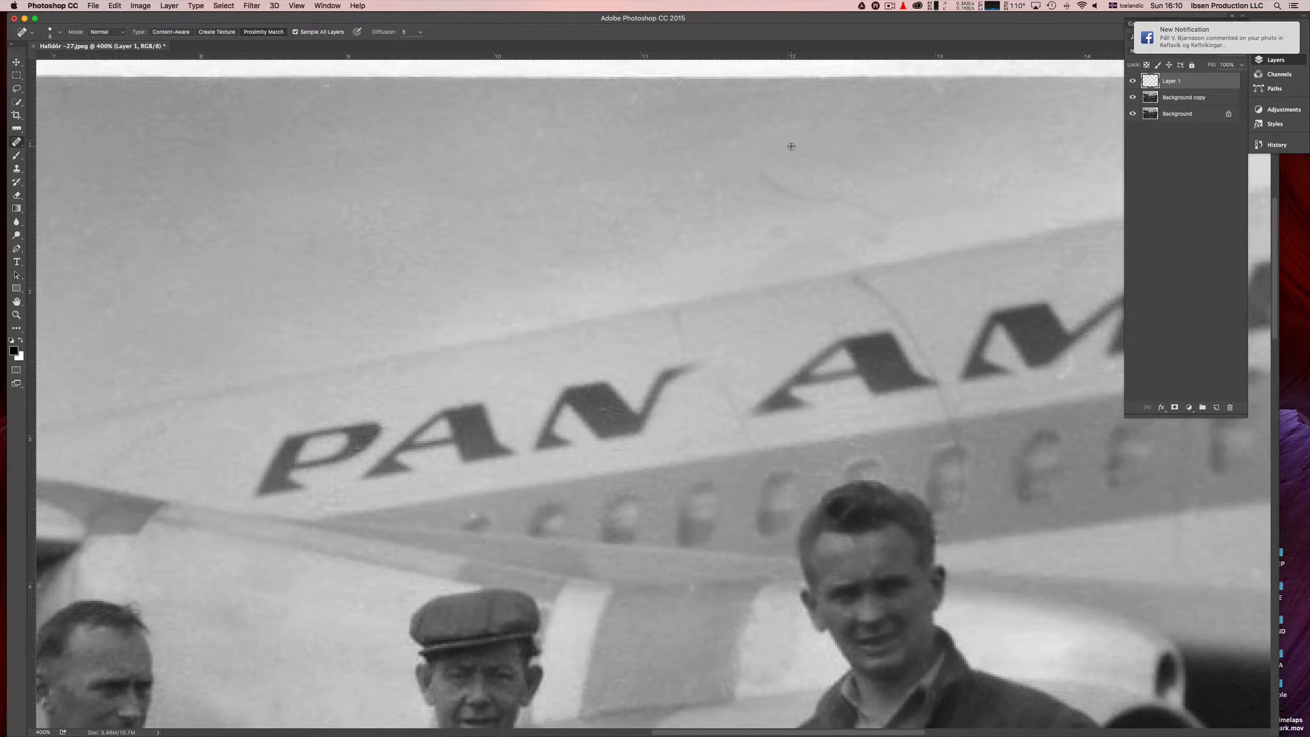
- Switch from the Spot Healing Brush back to the Healing Brush for manual source sampling
alt+click(790, 146)
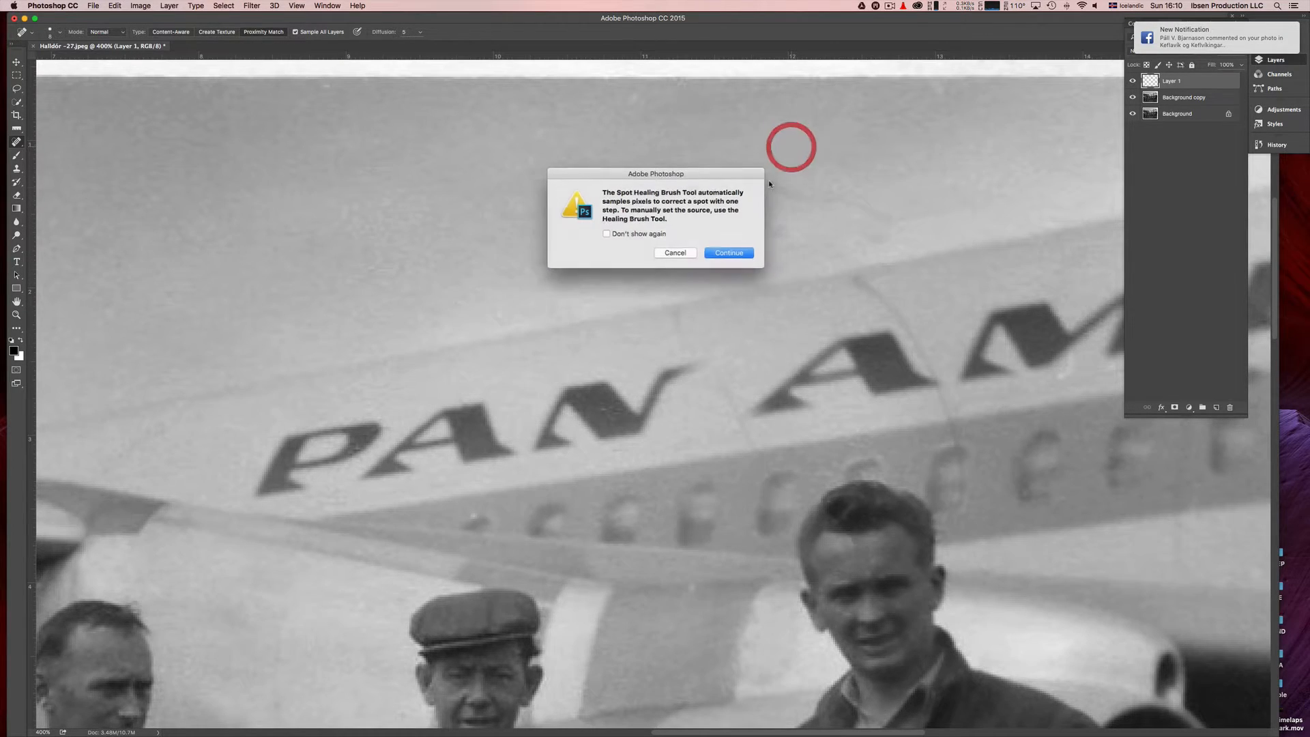
click(675, 253)
drag(14, 142, 54, 154)
key(super+space)
mouse_move(738, 77)
mouse_down()
mouse_move(730, 143)
mouse_move(829, 171)
mouse_up()
drag(818, 218, 818, 185)
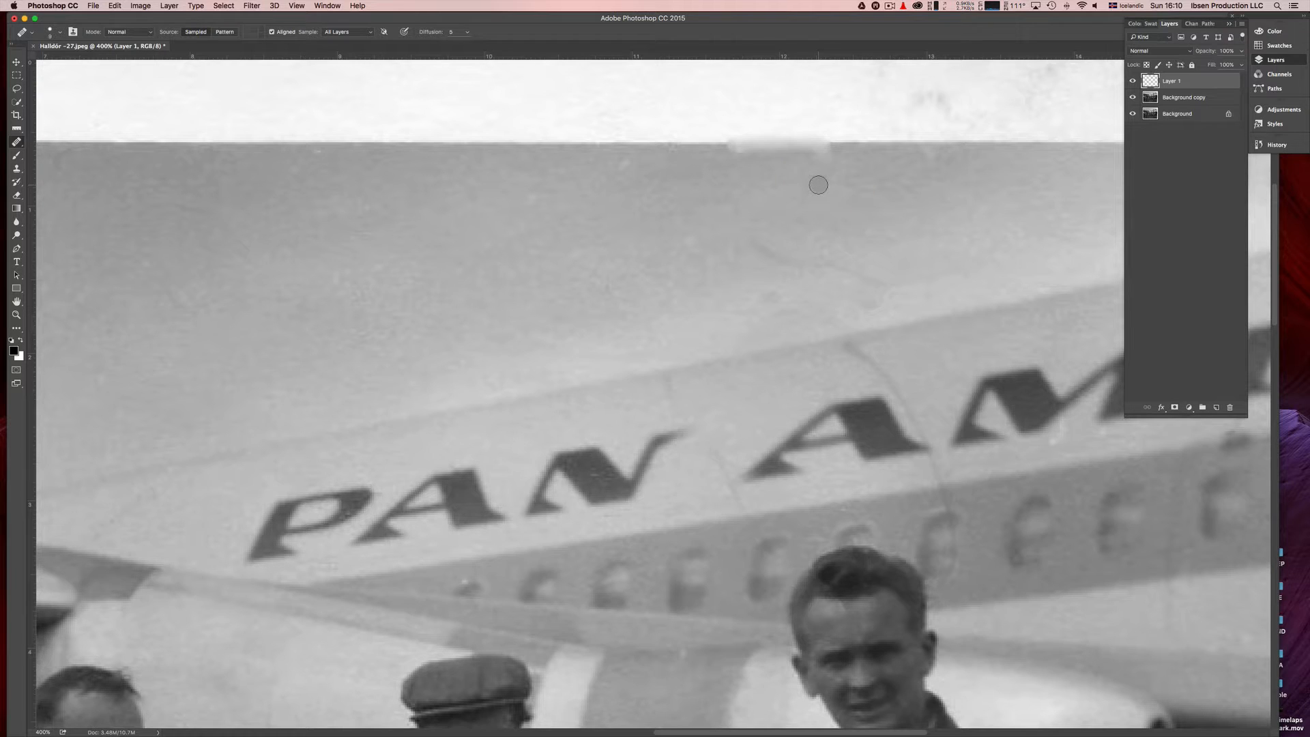
key(super+z)
- Heal the thin scratch and dark smudges in the sky above the first A of AMERICAN, sampling clean sky beside them
right_click(745, 237)
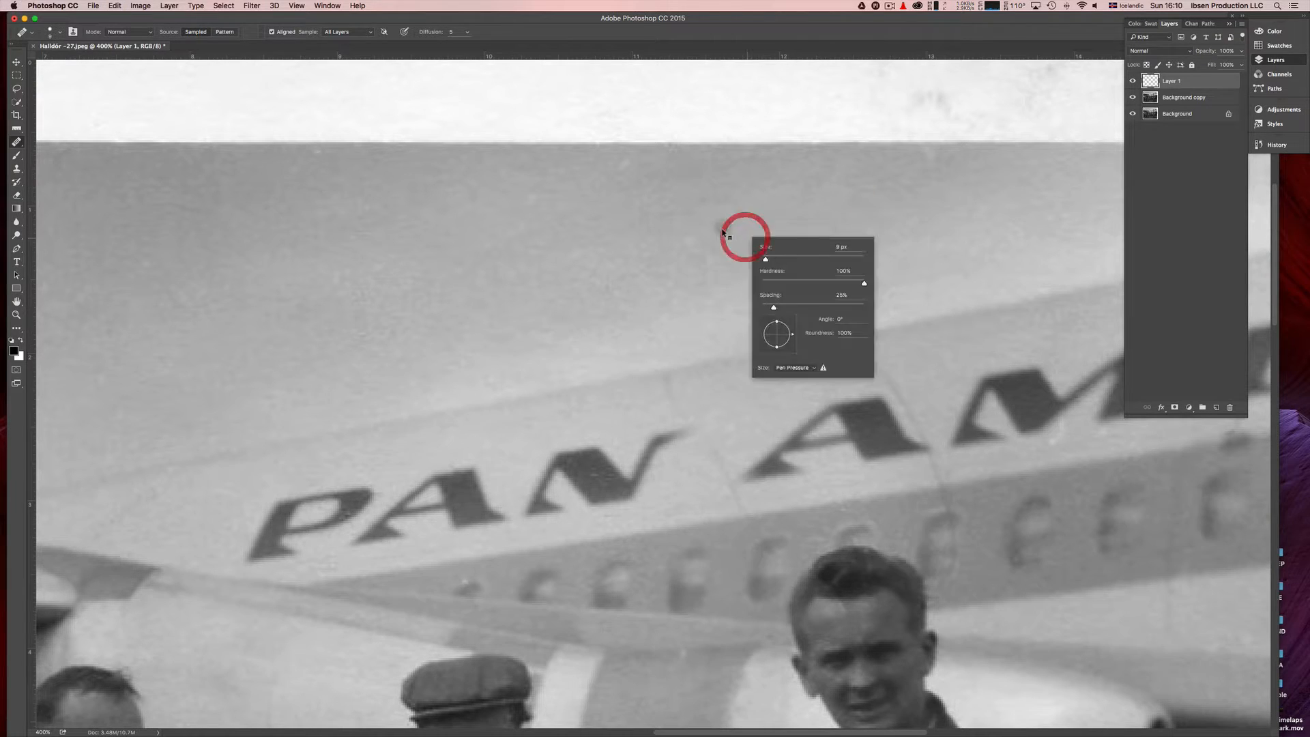
alt+click(719, 225)
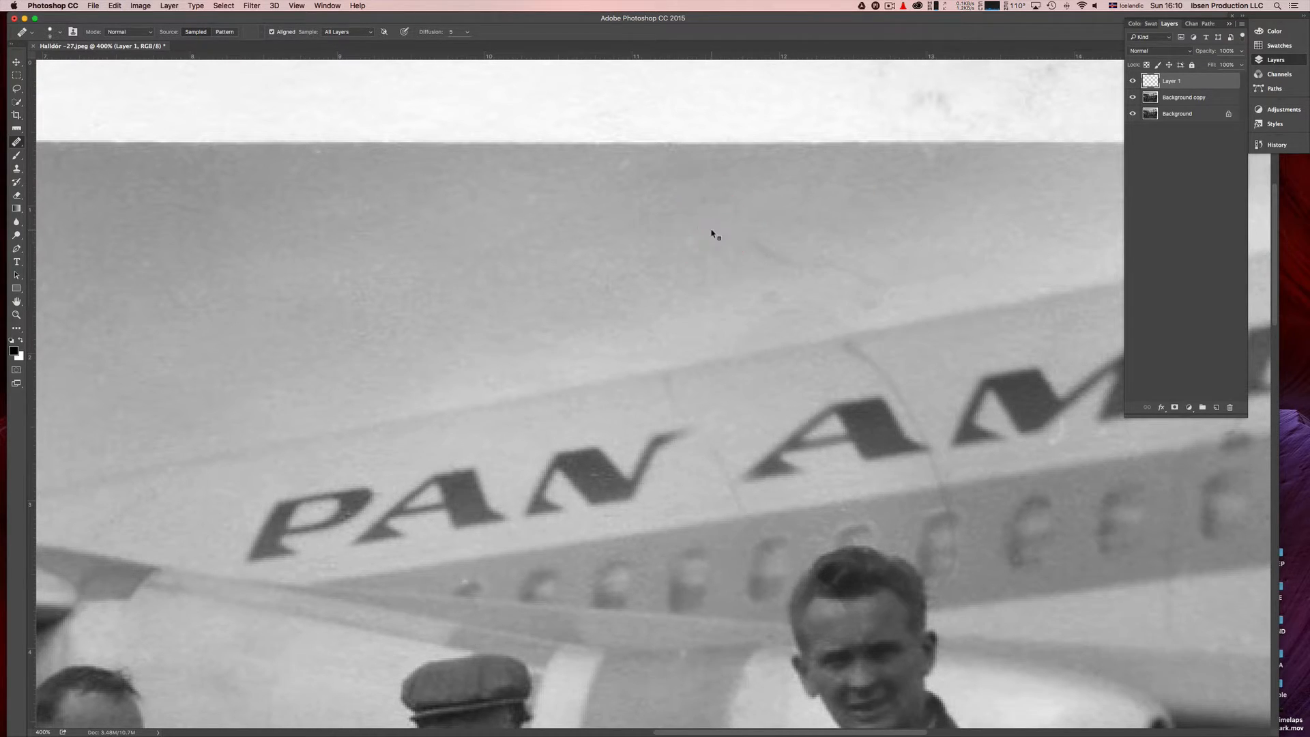
right_click(712, 224)
alt+click(712, 223)
click(783, 261)
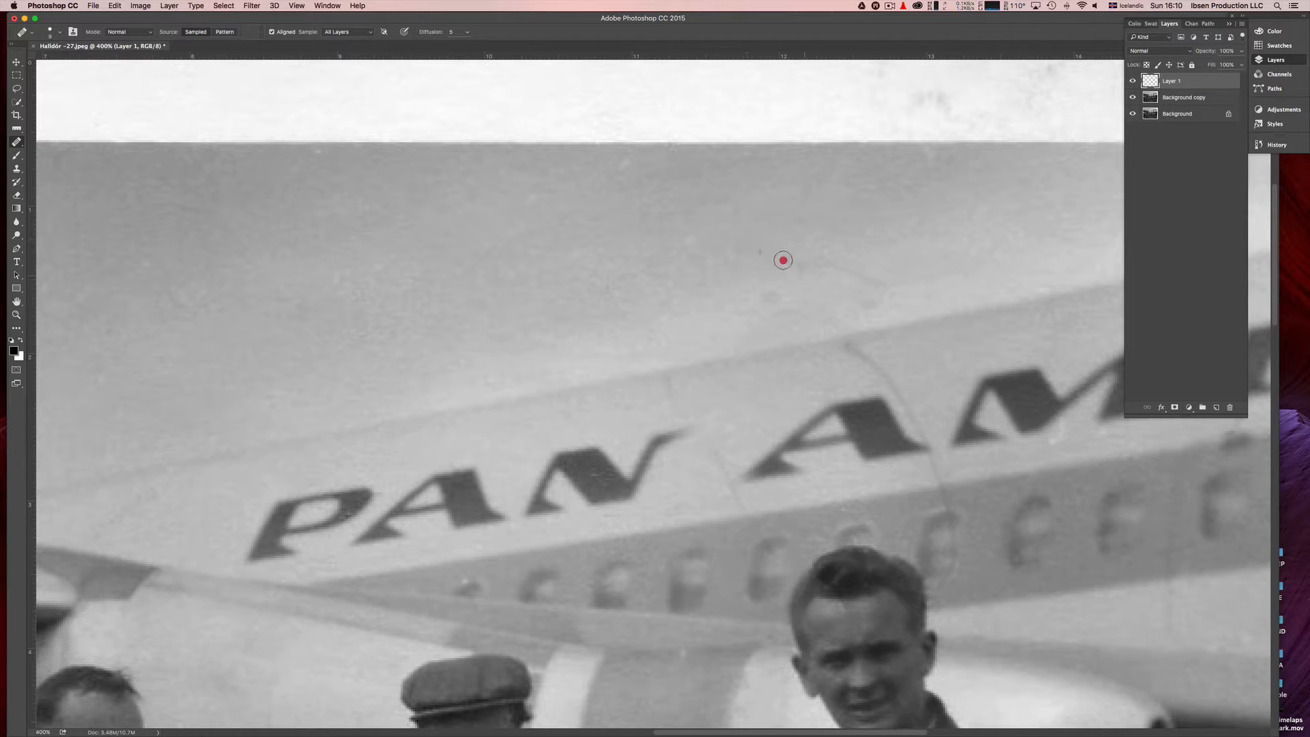
alt+click(705, 278)
mouse_move(797, 294)
mouse_down()
mouse_move(766, 296)
mouse_move(758, 239)
mouse_up()
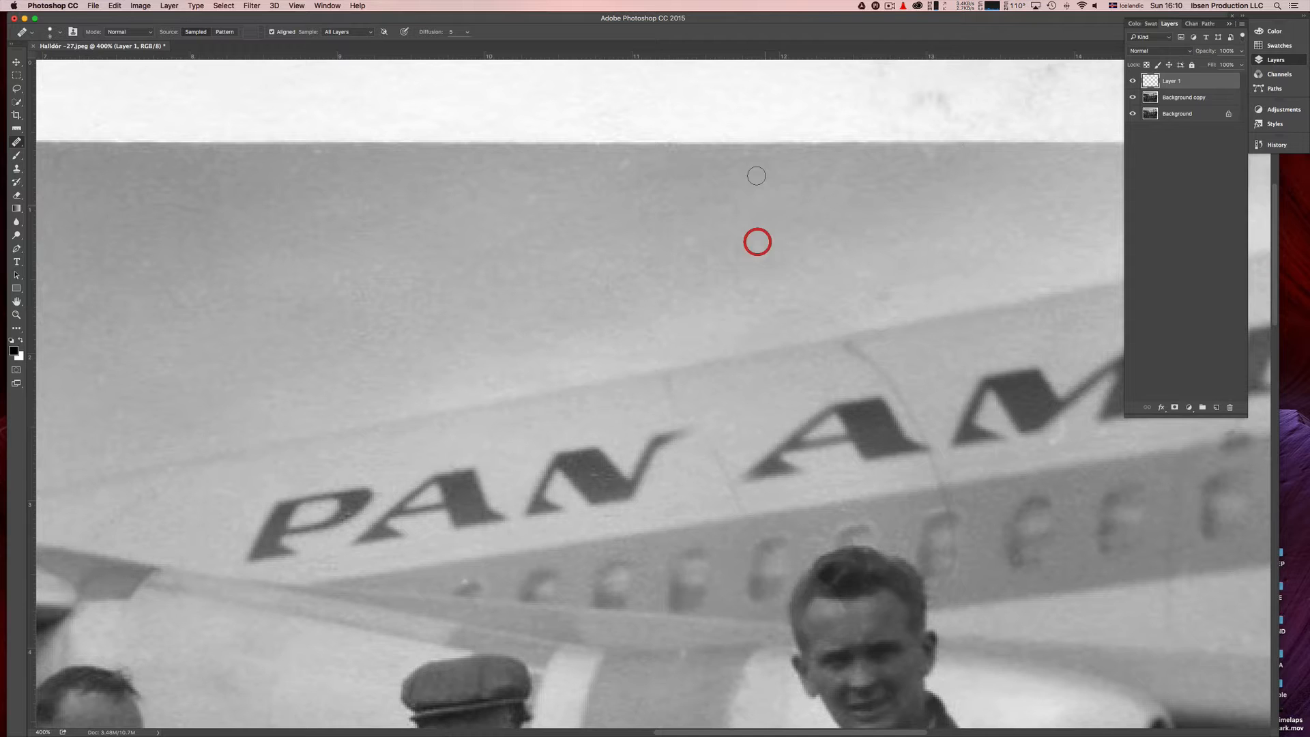
- Heal the small marks along the boundary between the sky and the white top border, sampling from the same edge
alt+click(684, 143)
click(704, 143)
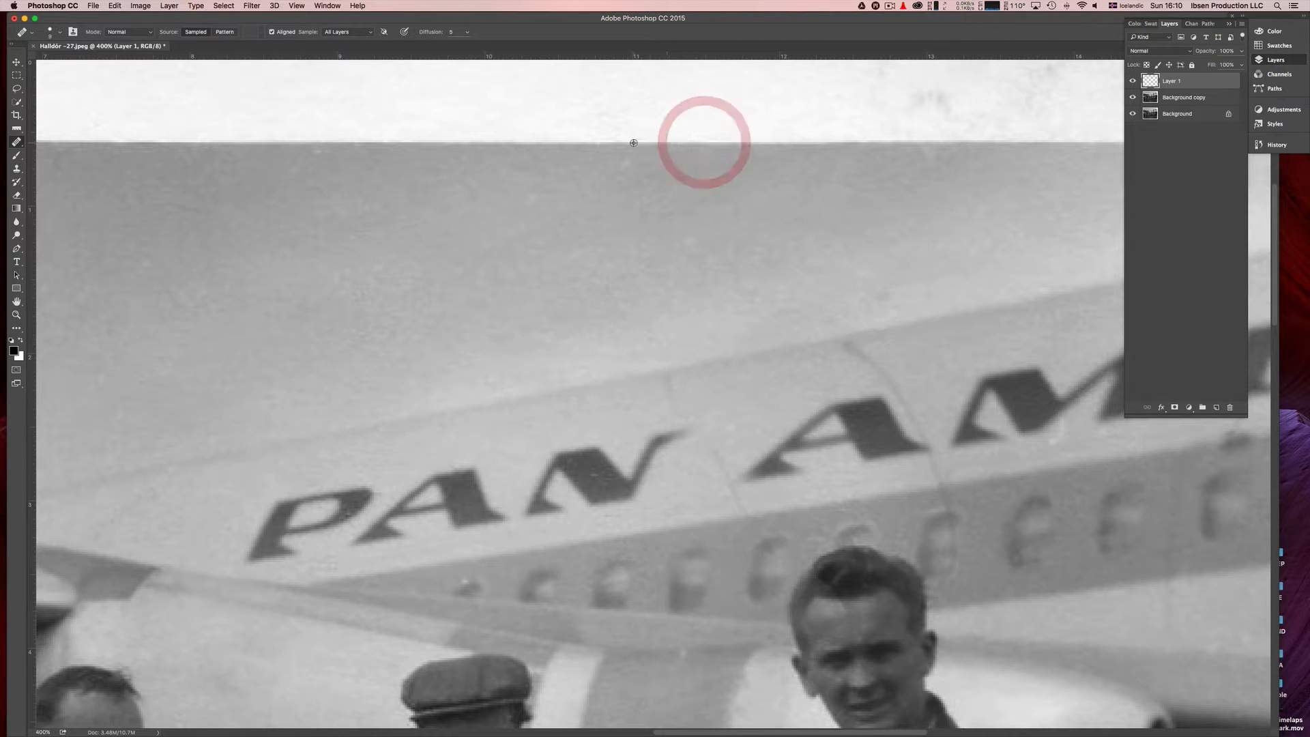
alt+click(633, 143)
drag(680, 146, 669, 145)
alt+click(649, 143)
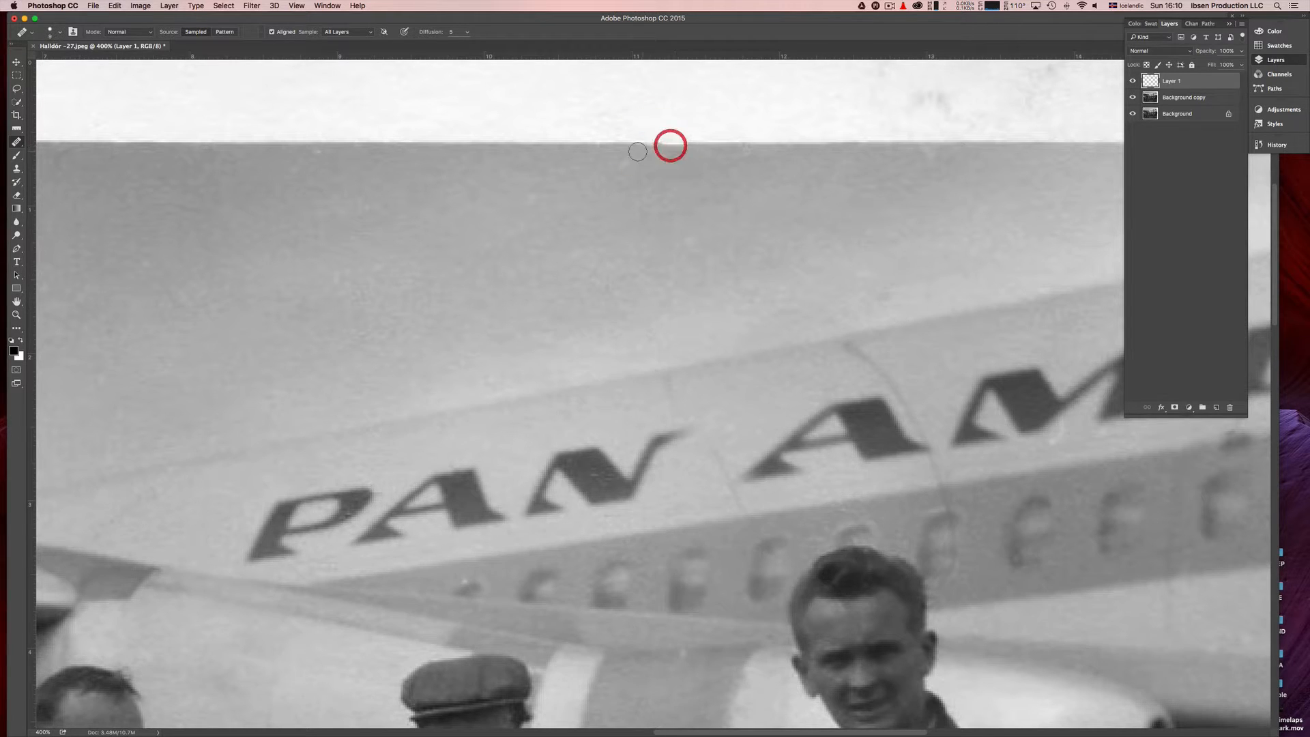
alt+click(639, 145)
click(680, 150)
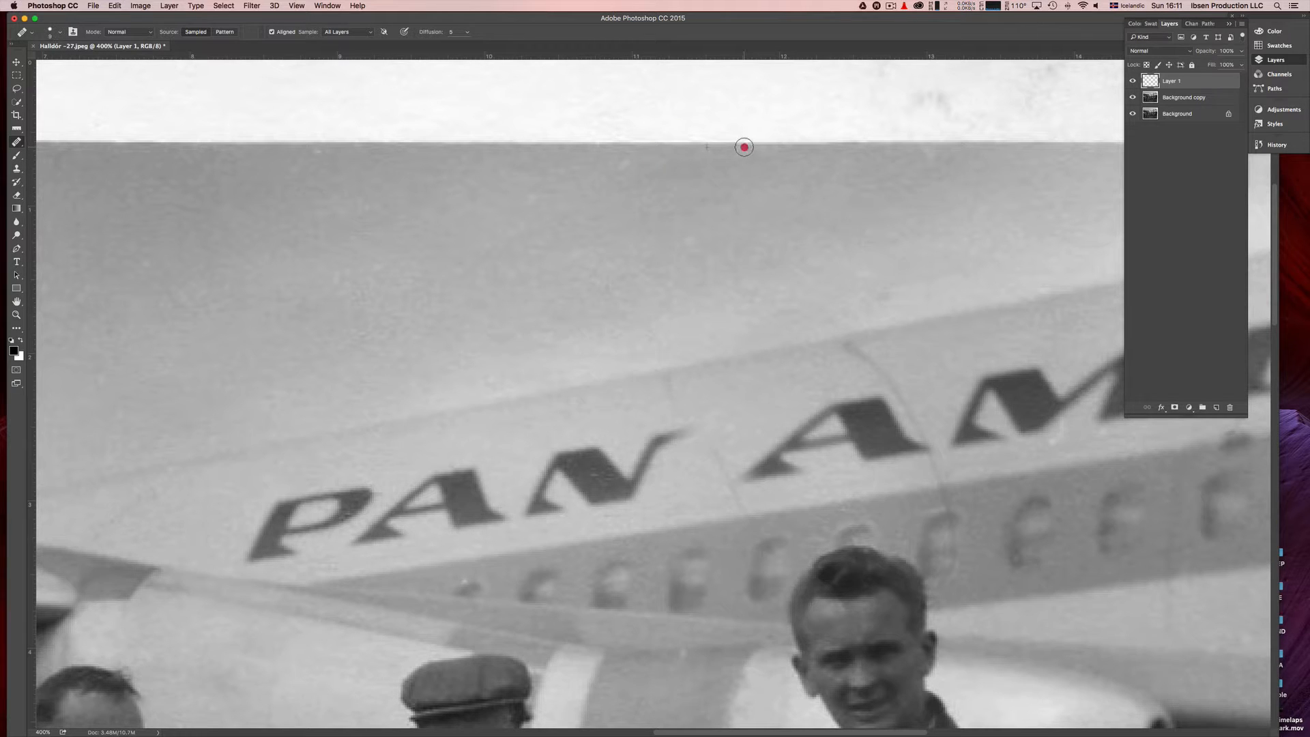
- Heal the upper part of the curved scratch on the fuselage above the first A of AMERICAN, including the fuselage's upper edge
scroll(729, 188, right, 10)
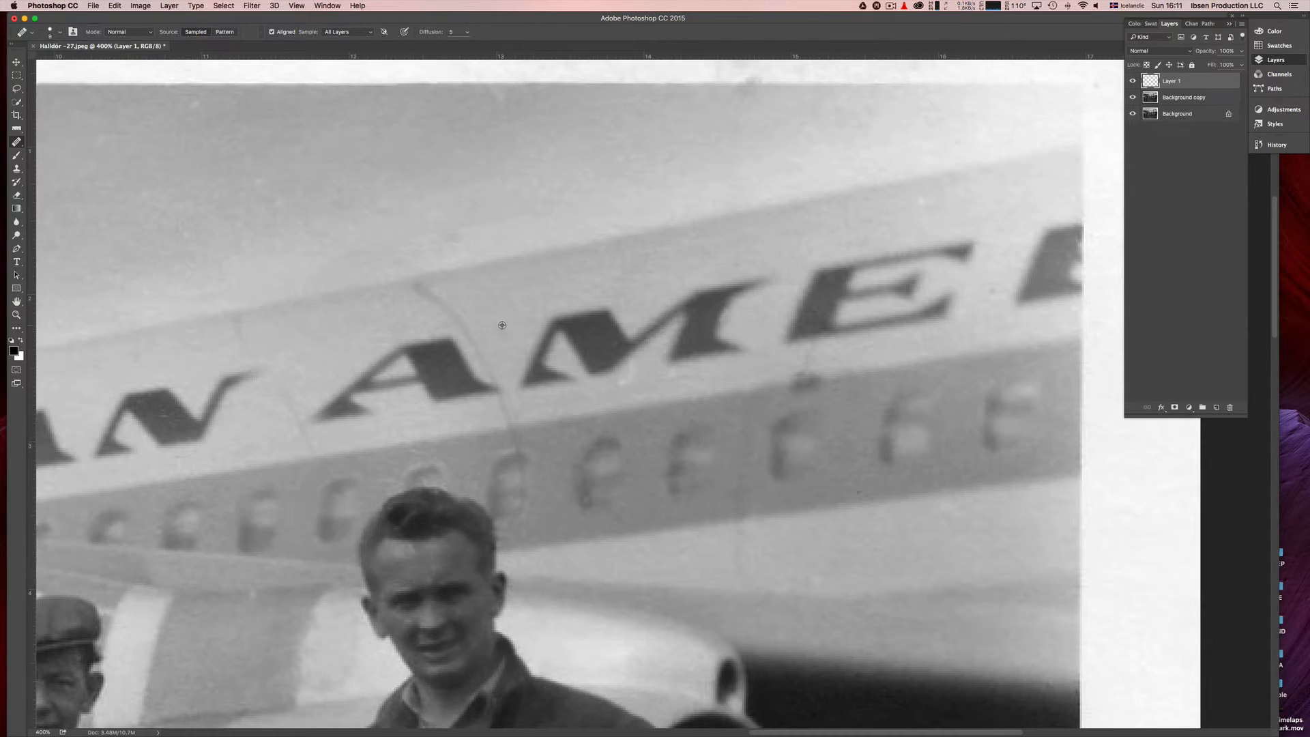
click(458, 320)
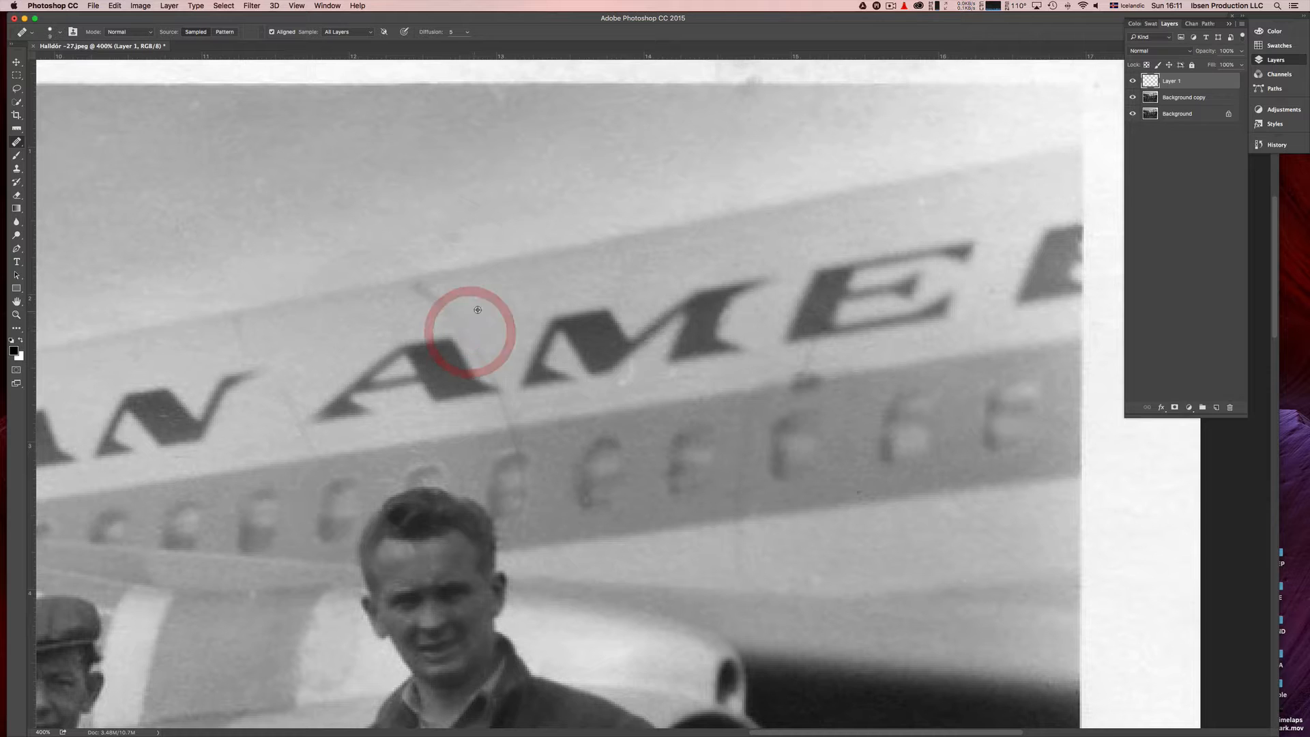
alt+click(467, 312)
drag(453, 304, 430, 295)
alt+click(384, 305)
click(422, 288)
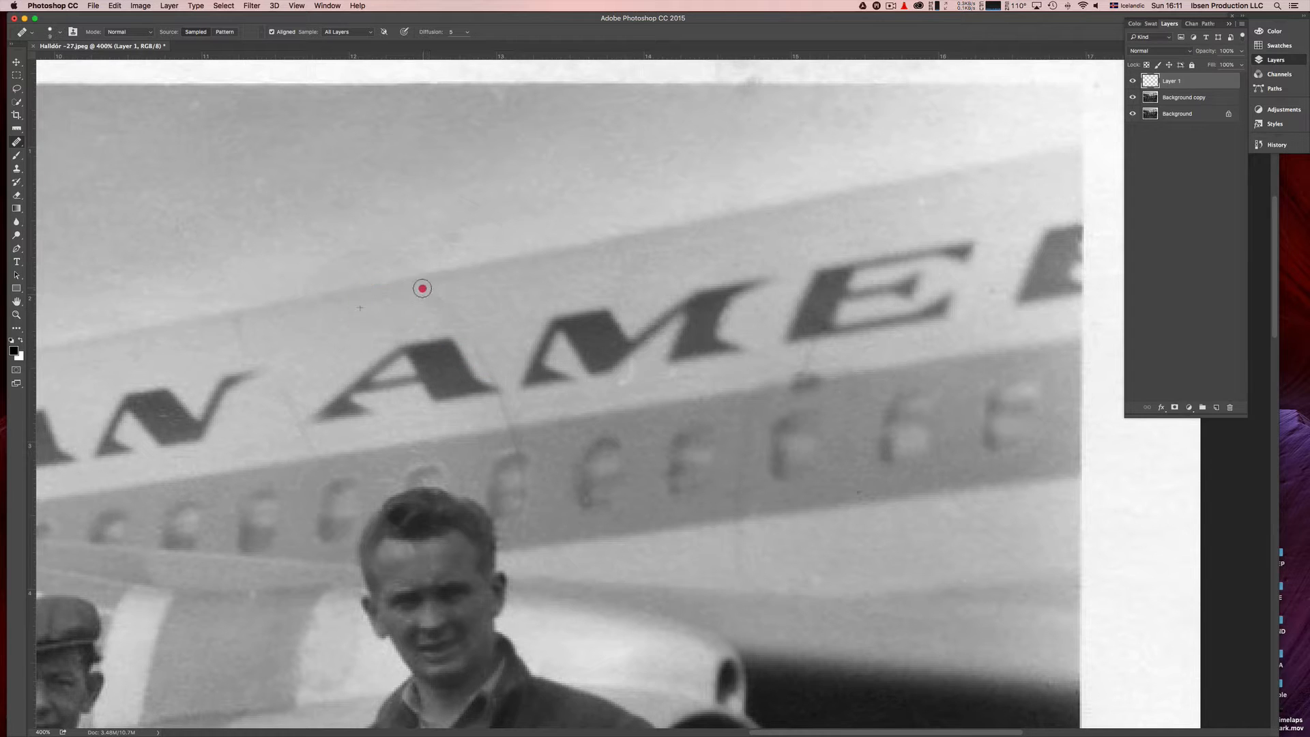
- Heal the rest of the curved scratch between the letters A and M down to the edge of the window stripe
alt+click(427, 307)
click(518, 330)
click(503, 330)
click(489, 367)
alt+click(480, 413)
click(504, 406)
click(493, 413)
alt+click(475, 432)
click(505, 428)
- Heal the scratches on the stripe edge and around the windows on both sides of the rightmost man's head
alt+click(314, 471)
click(317, 458)
drag(322, 468, 322, 468)
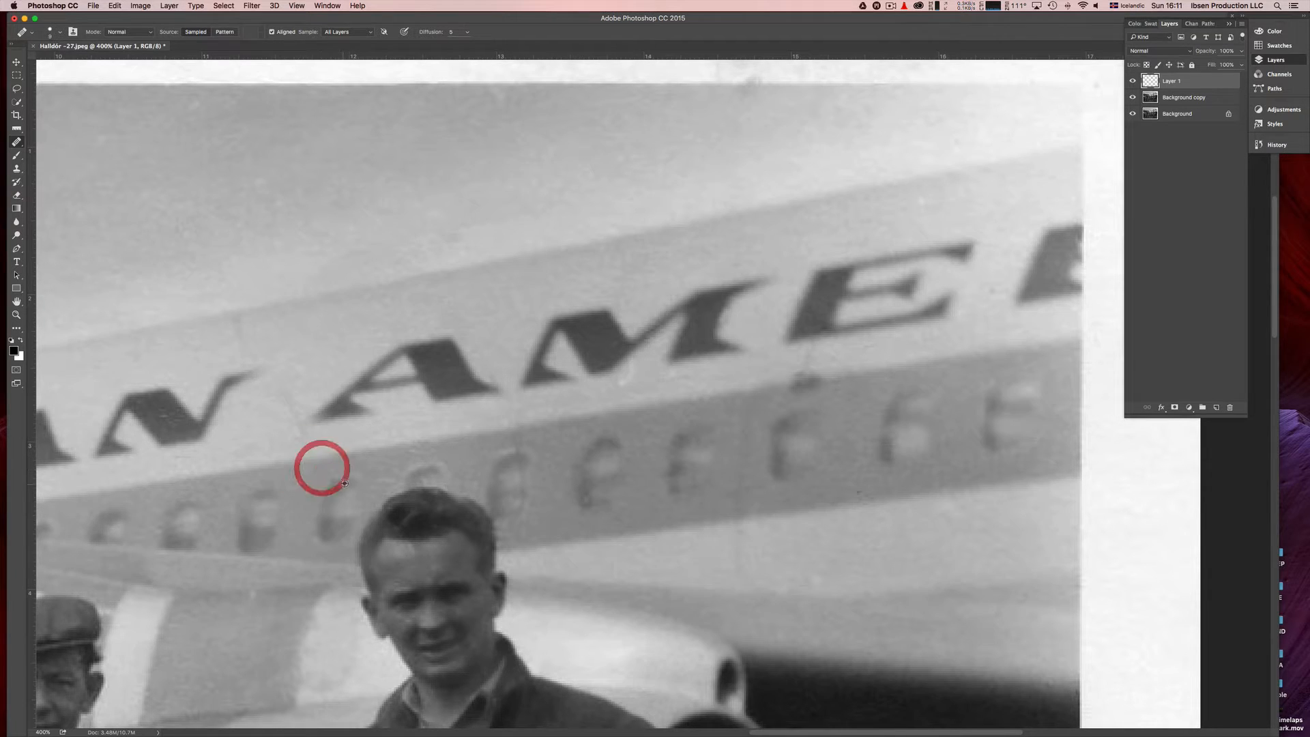
alt+click(354, 477)
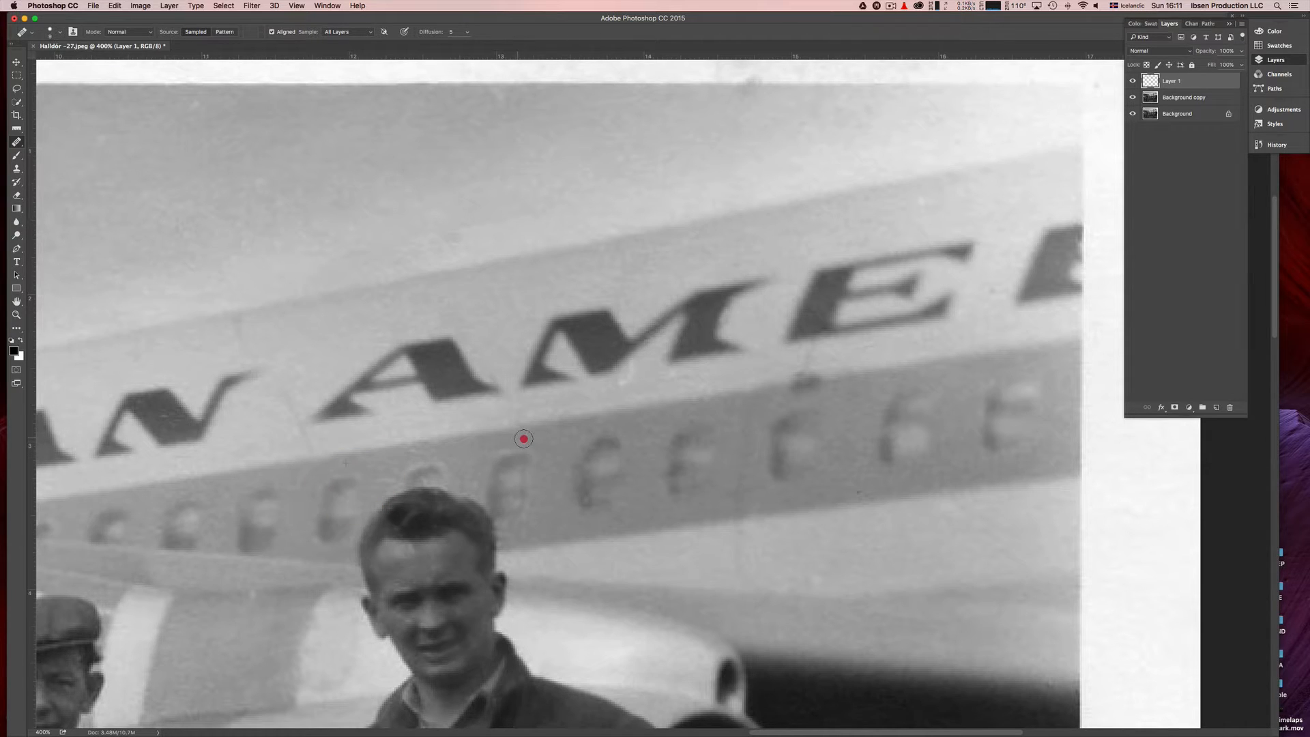
drag(520, 471, 510, 483)
alt+click(478, 429)
drag(526, 430, 512, 430)
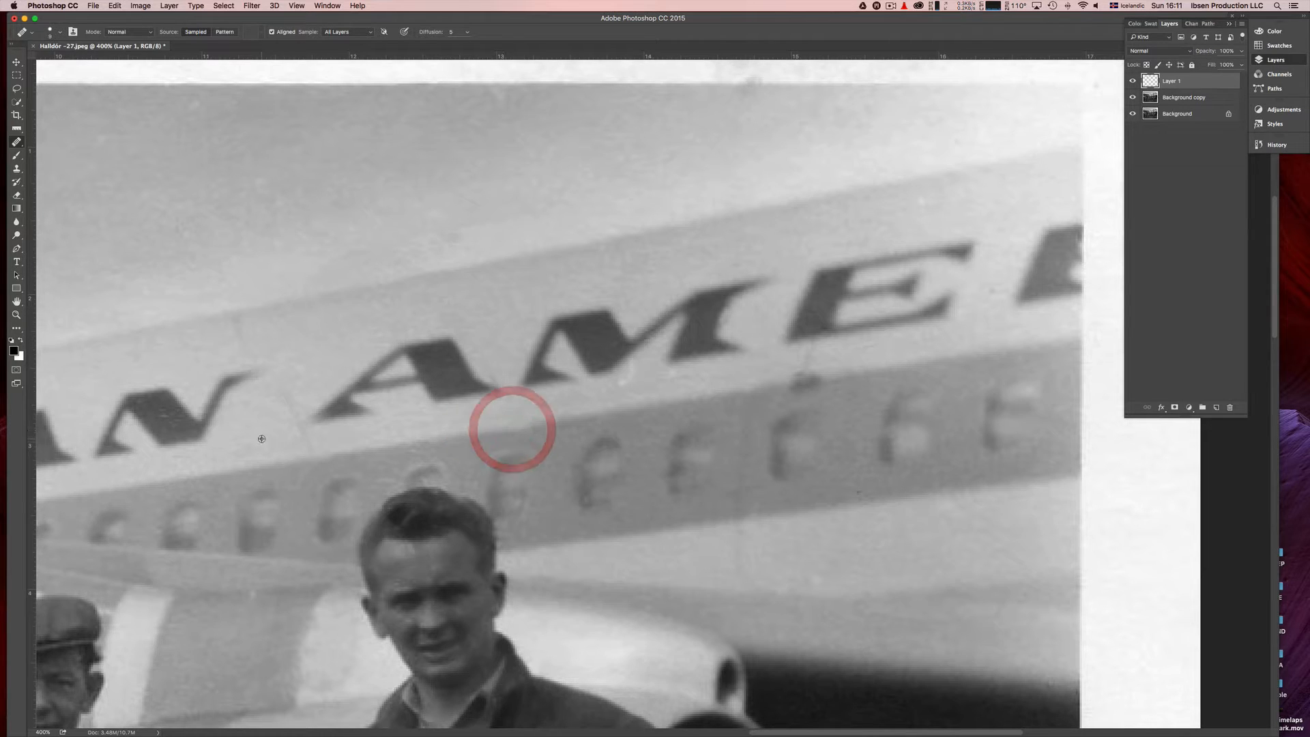
- Heal the faint scratch on the fuselage between the N of PAN and the first A of AMERICAN
alt+click(283, 437)
drag(306, 440, 291, 393)
alt+click(269, 342)
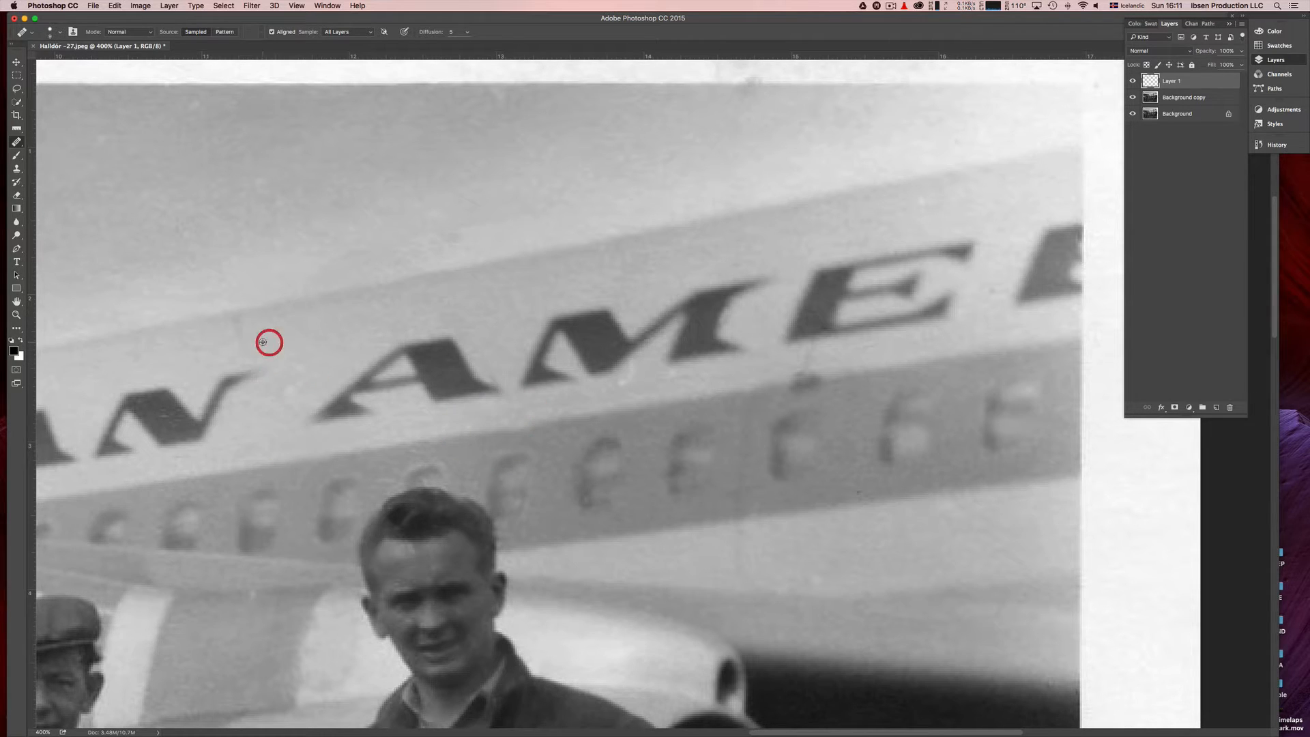
mouse_move(233, 332)
mouse_down()
mouse_move(256, 332)
mouse_move(242, 328)
mouse_up()
- Heal the marks beside the E of AMERICAN and the dark spot beneath it on the window stripe's upper edge
drag(966, 218, 678, 270)
alt+click(740, 329)
drag(744, 342, 733, 347)
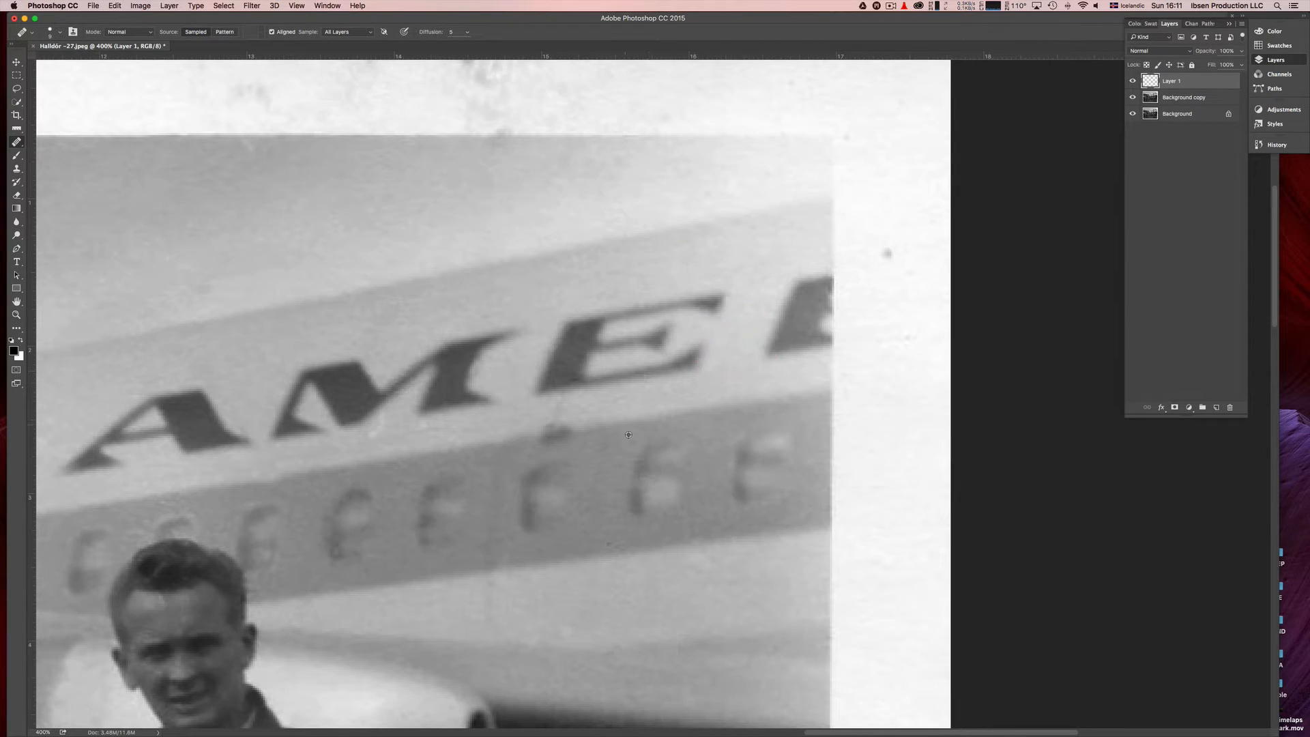
alt+click(591, 544)
alt+click(648, 416)
click(541, 439)
drag(568, 405, 576, 410)
alt+click(551, 445)
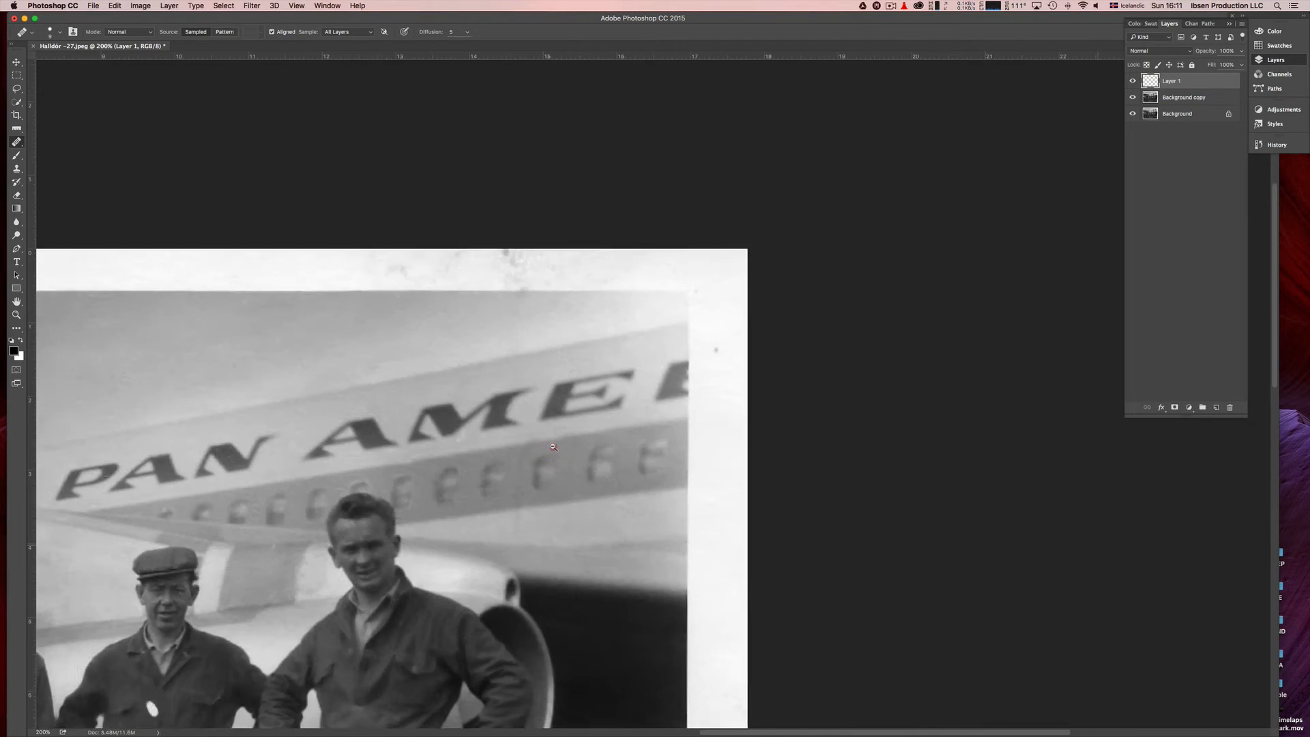
- Heal the curved scratches on the fuselage between the two leftmost men, beside the two dark holes
click(496, 234)
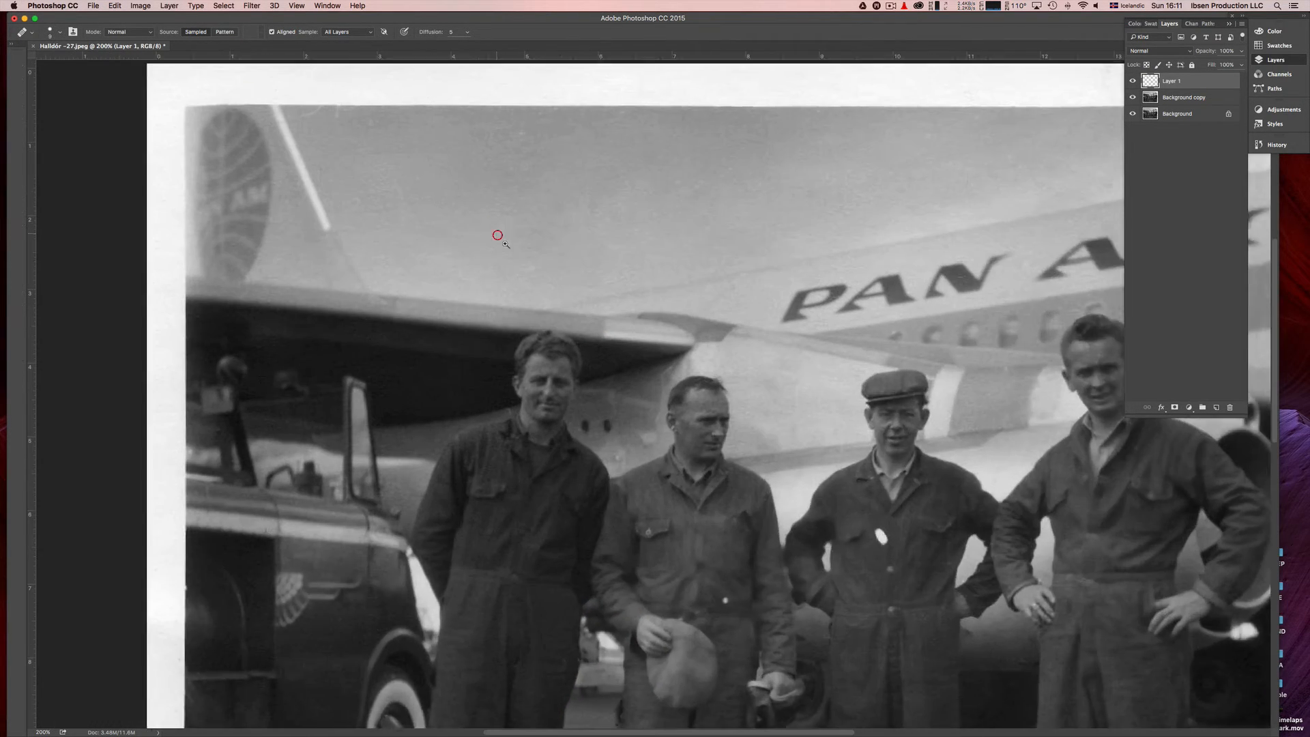
click(618, 400)
click(672, 469)
click(665, 399)
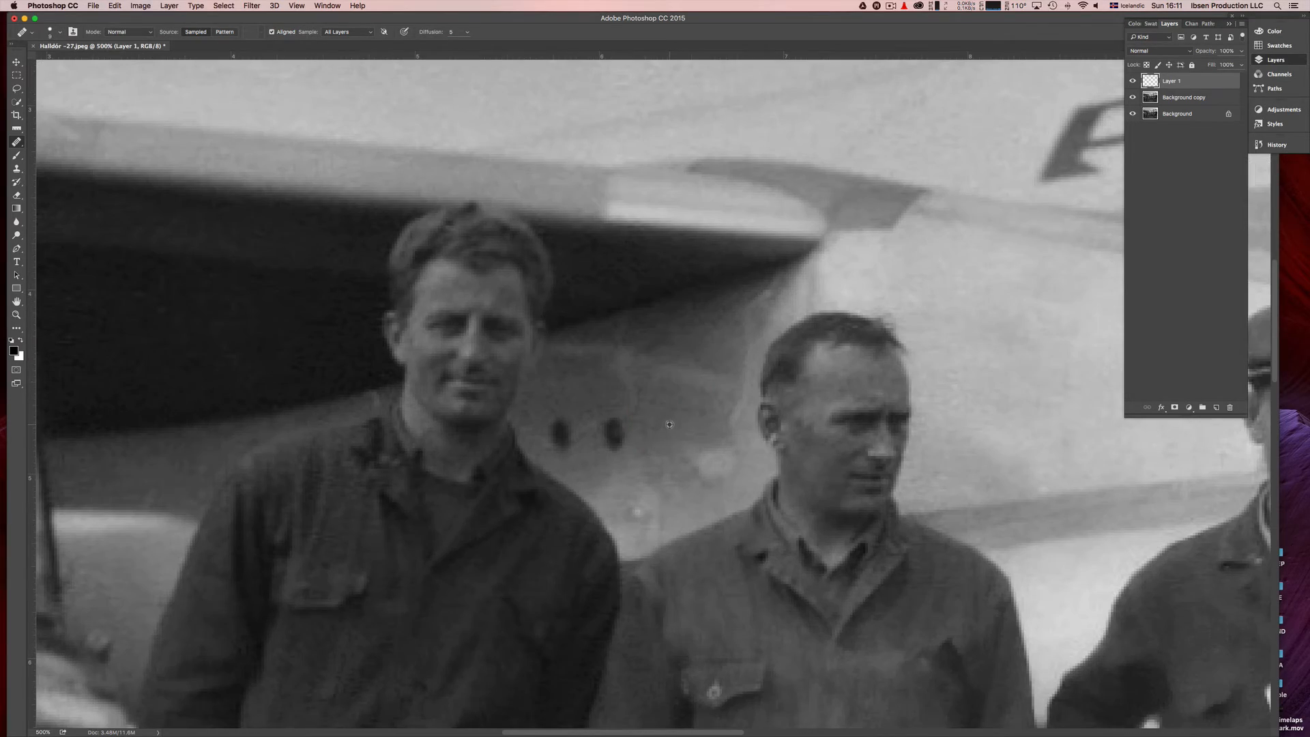
alt+click(661, 423)
click(636, 418)
click(702, 383)
drag(702, 375, 734, 410)
alt+click(725, 389)
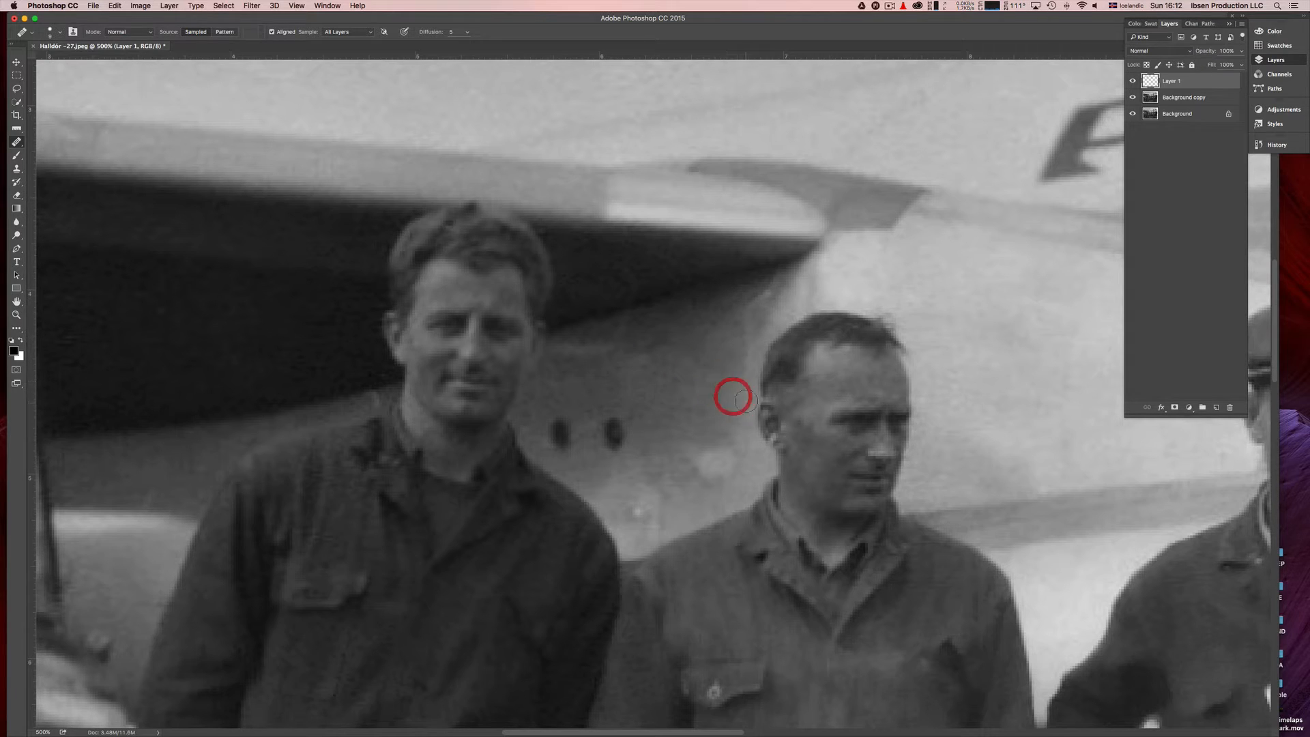
- Heal the remaining marks under the wing tip near the second man's hair and above the two dark holes
alt+click(730, 366)
click(749, 349)
alt+click(731, 311)
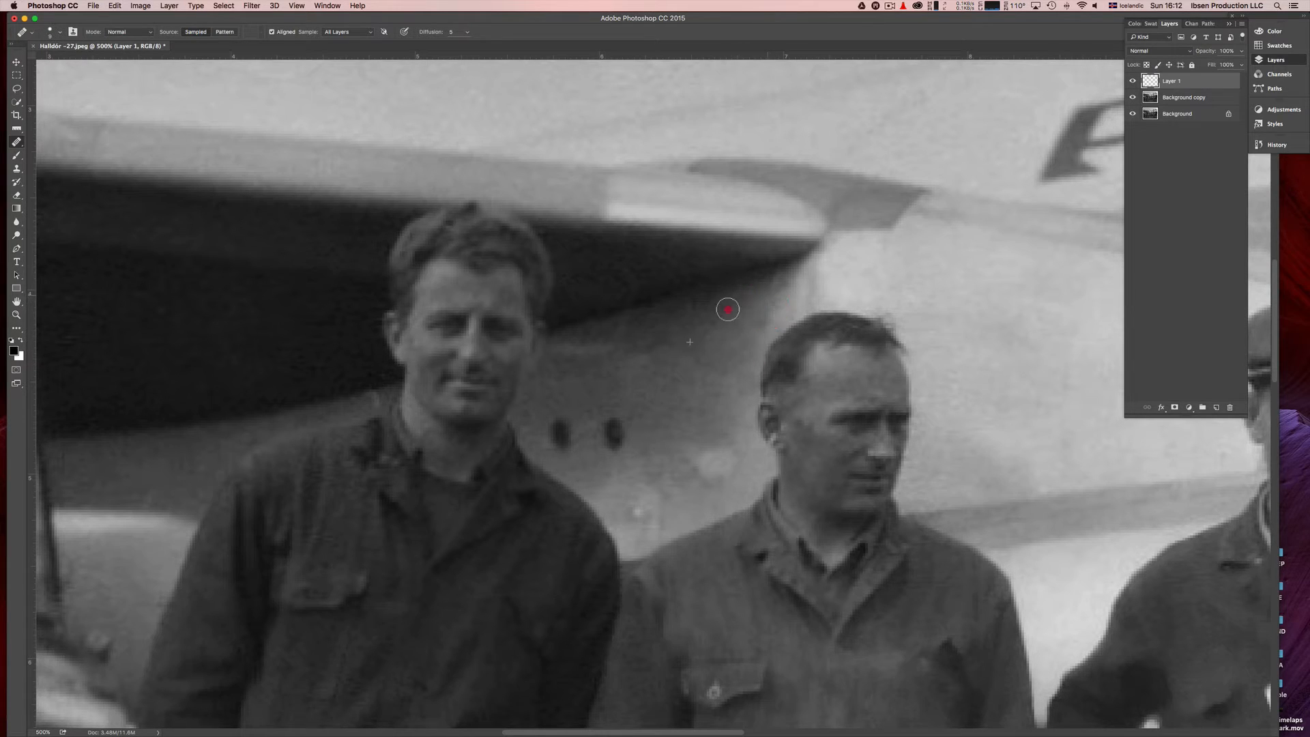
click(627, 353)
click(617, 344)
- Heal the white spot and surrounding marks below the two dark holes, between the shoulders of the two leftmost men
click(639, 513)
alt+click(617, 492)
click(629, 488)
click(647, 516)
alt+click(642, 533)
drag(671, 515, 651, 491)
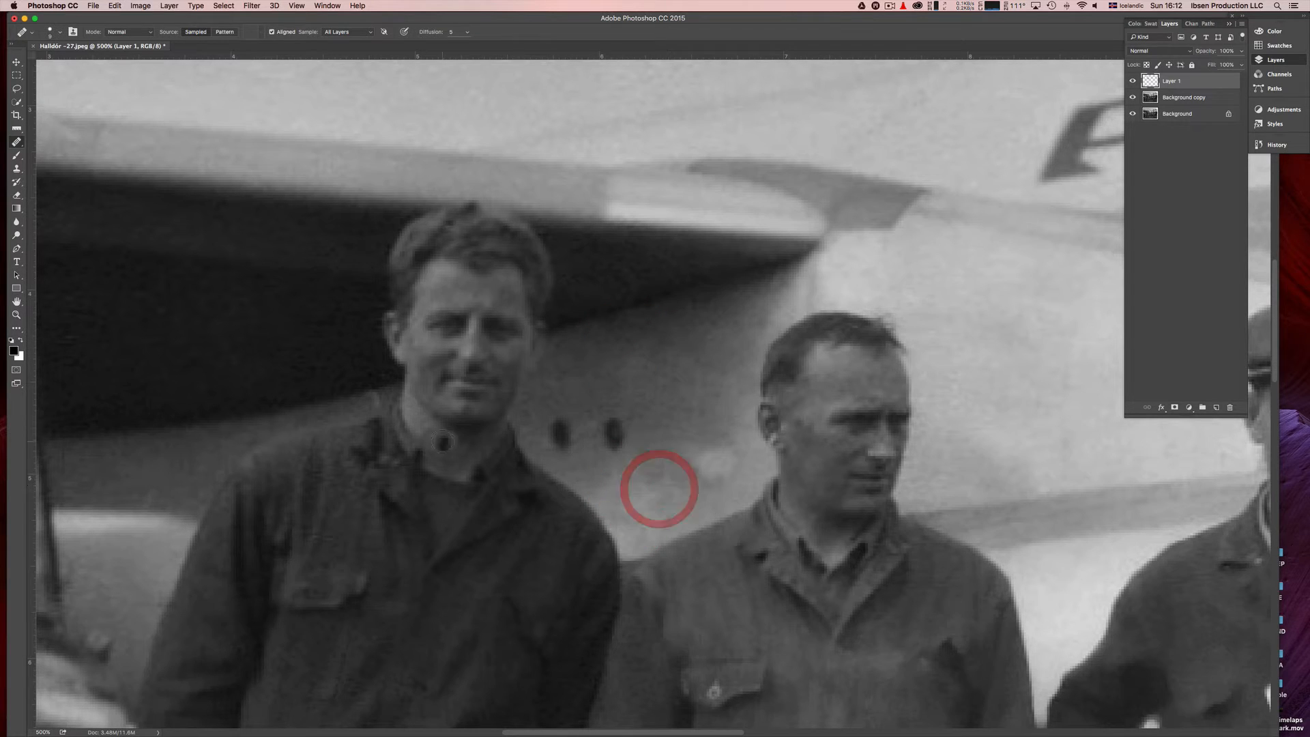
- Heal the mark on the fuselage just above the leftmost man's shoulder, sampling from beside it
alt+click(356, 399)
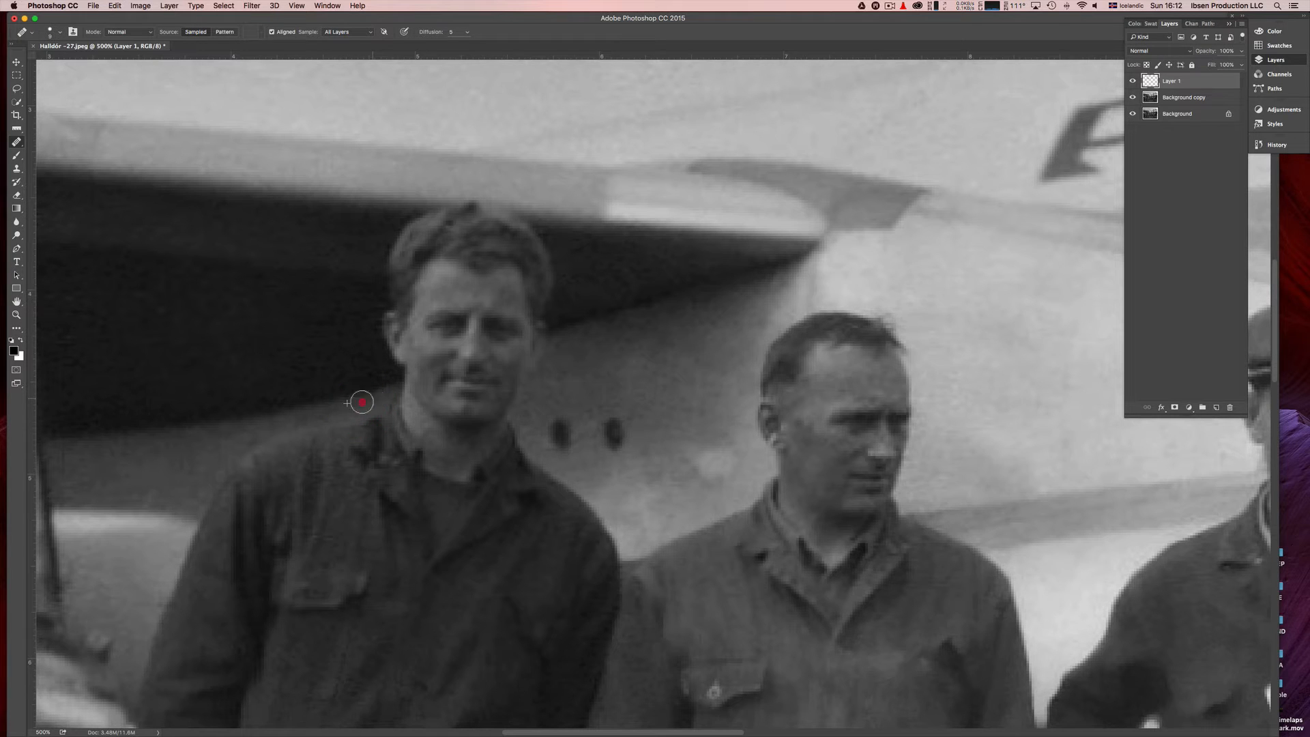
drag(362, 402, 342, 418)
alt+click(279, 401)
alt+click(279, 402)
alt+click(279, 403)
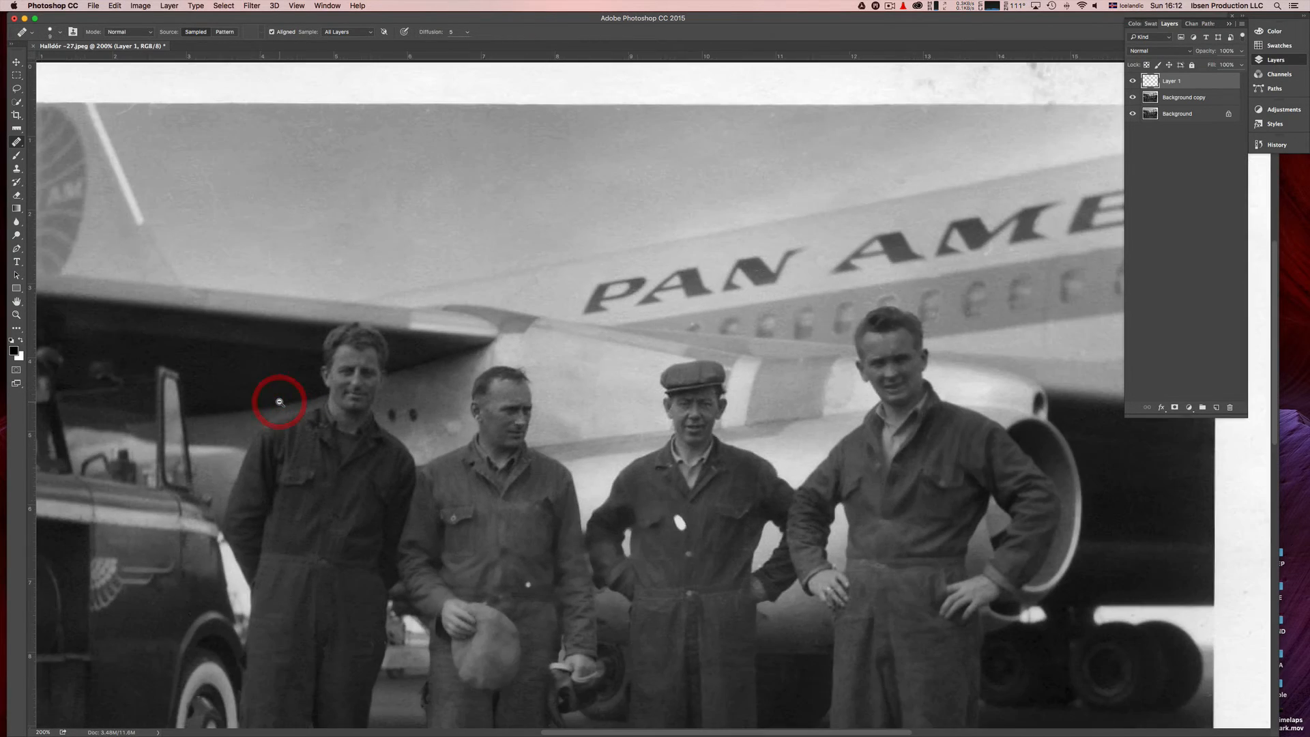
alt+click(279, 403)
- Heal the small mark on the upper part of the engine's grey band between the capped man and the rightmost man
super+click(787, 320)
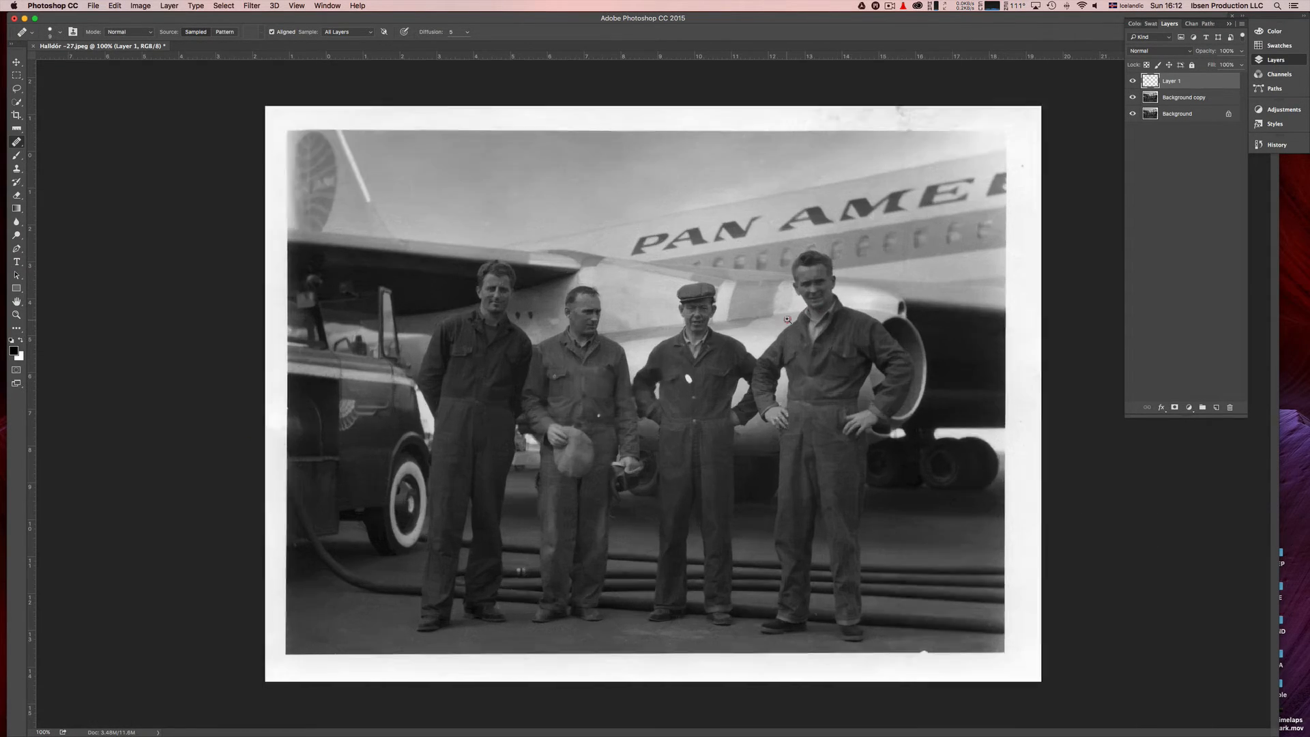
super+click(787, 319)
super+click(787, 318)
super+click(780, 319)
alt+click(570, 240)
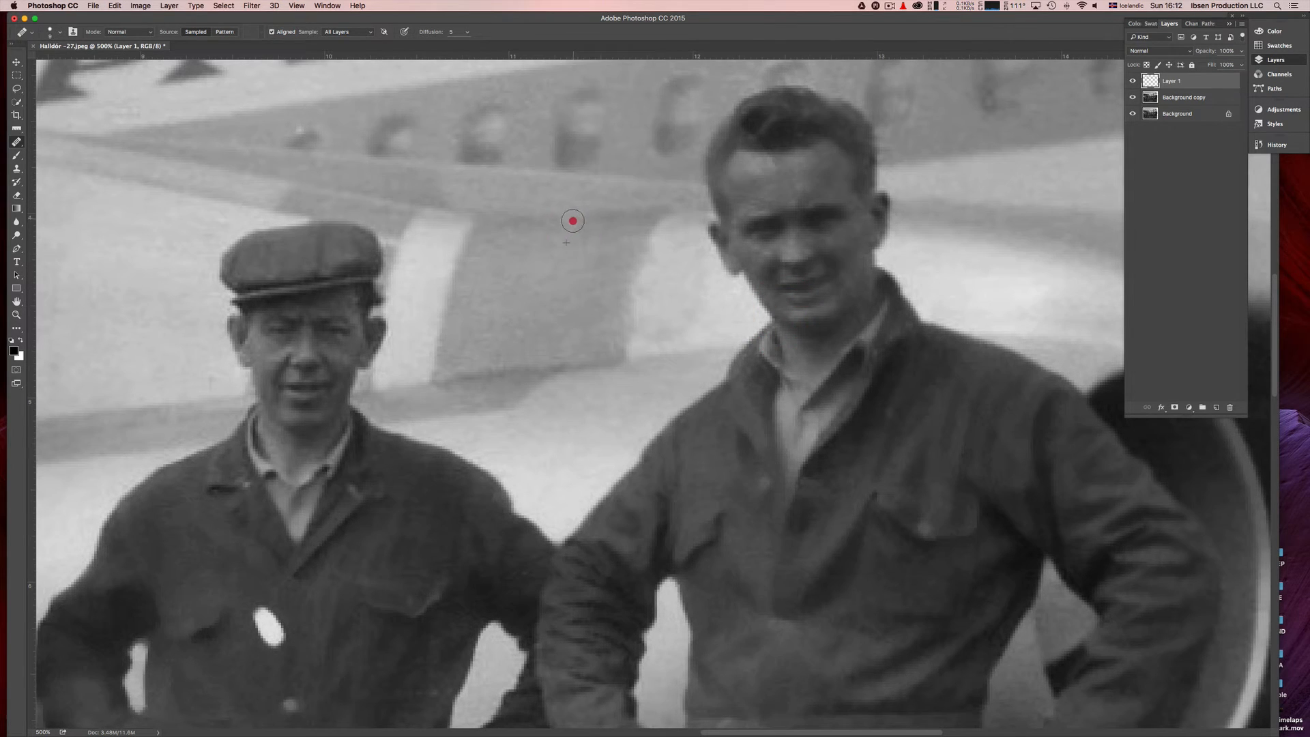
alt+click(708, 322)
alt+click(707, 322)
alt+click(708, 322)
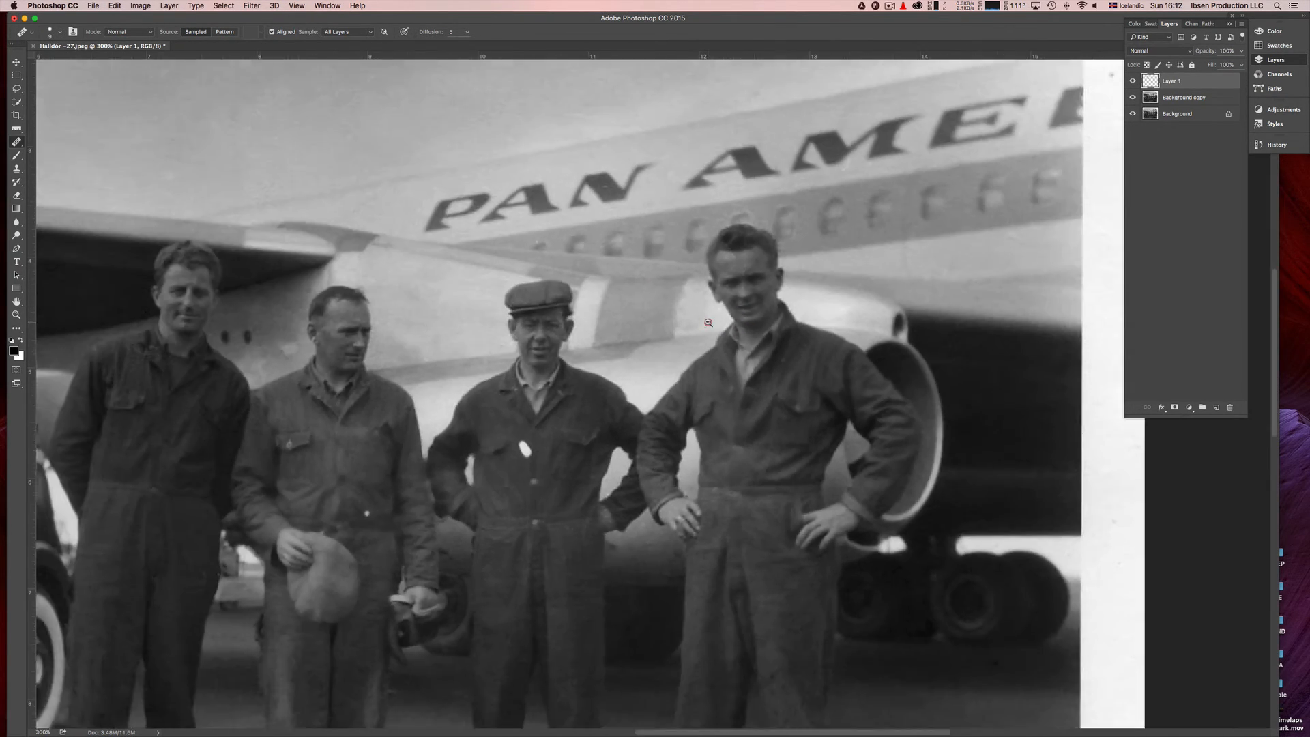
alt+click(705, 317)
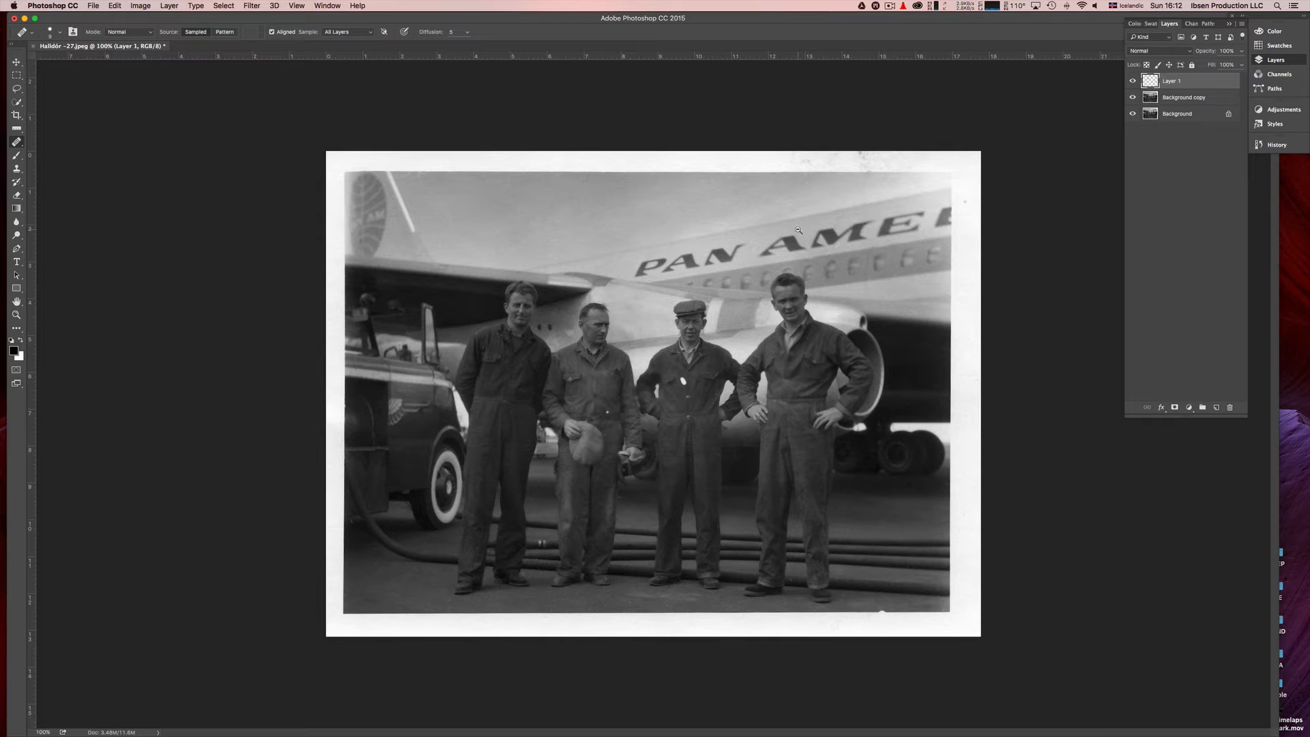
- Heal the dark spot on the white border beside the end of the AMERICAN lettering
super+click(953, 224)
super+click(957, 220)
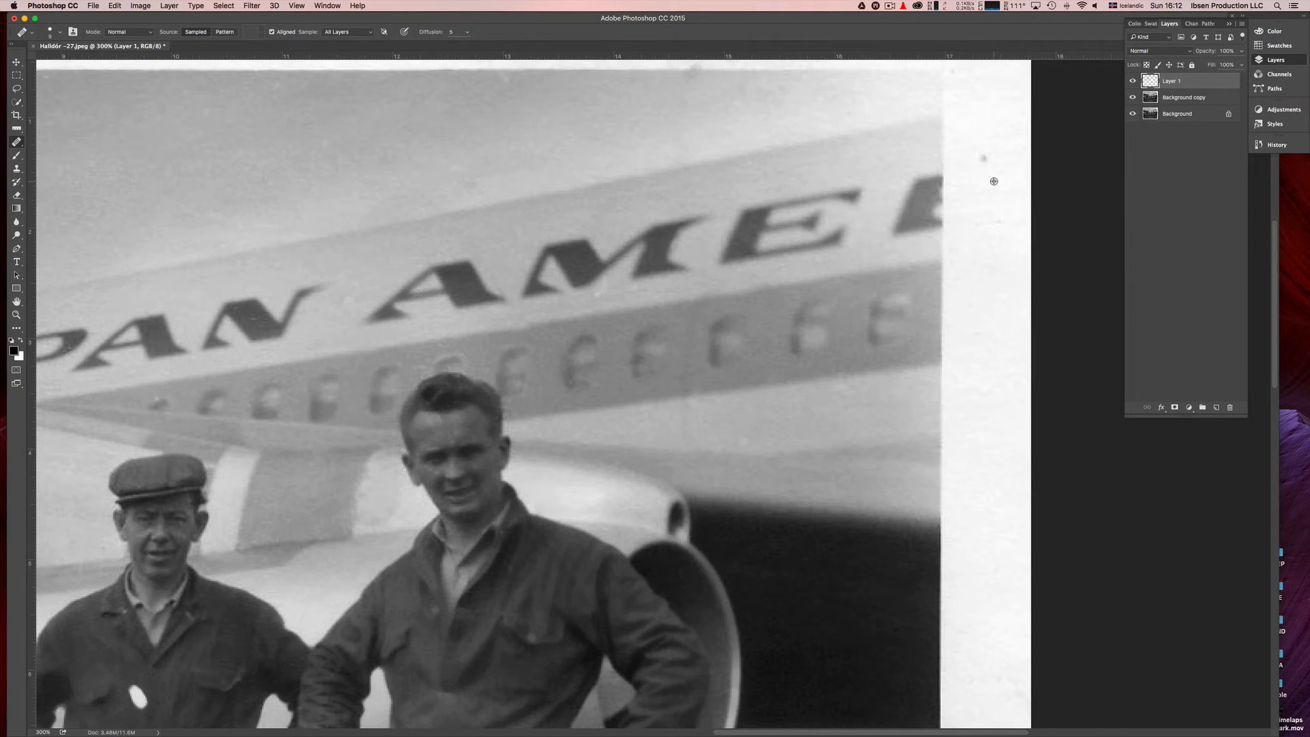
alt+click(983, 158)
alt+click(839, 206)
alt+click(838, 205)
alt+click(839, 205)
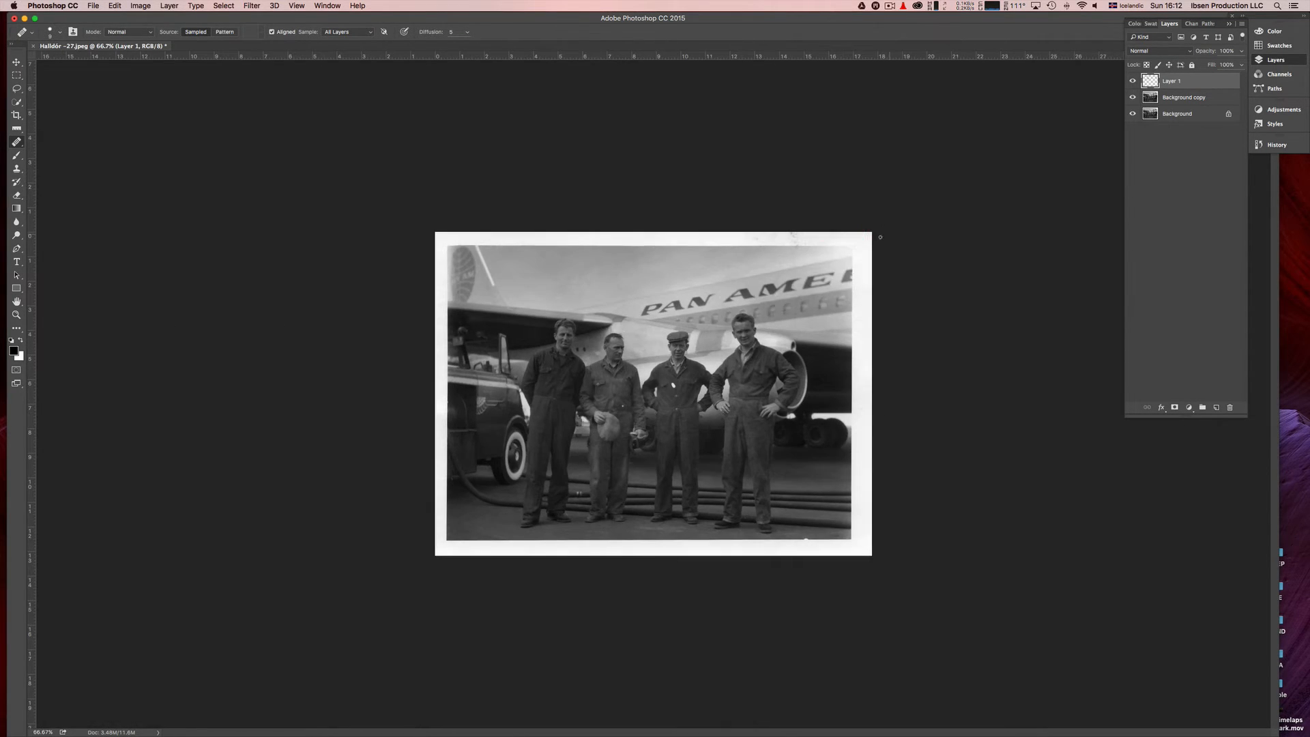
super+click(829, 250)
super+click(830, 249)
alt+click(985, 161)
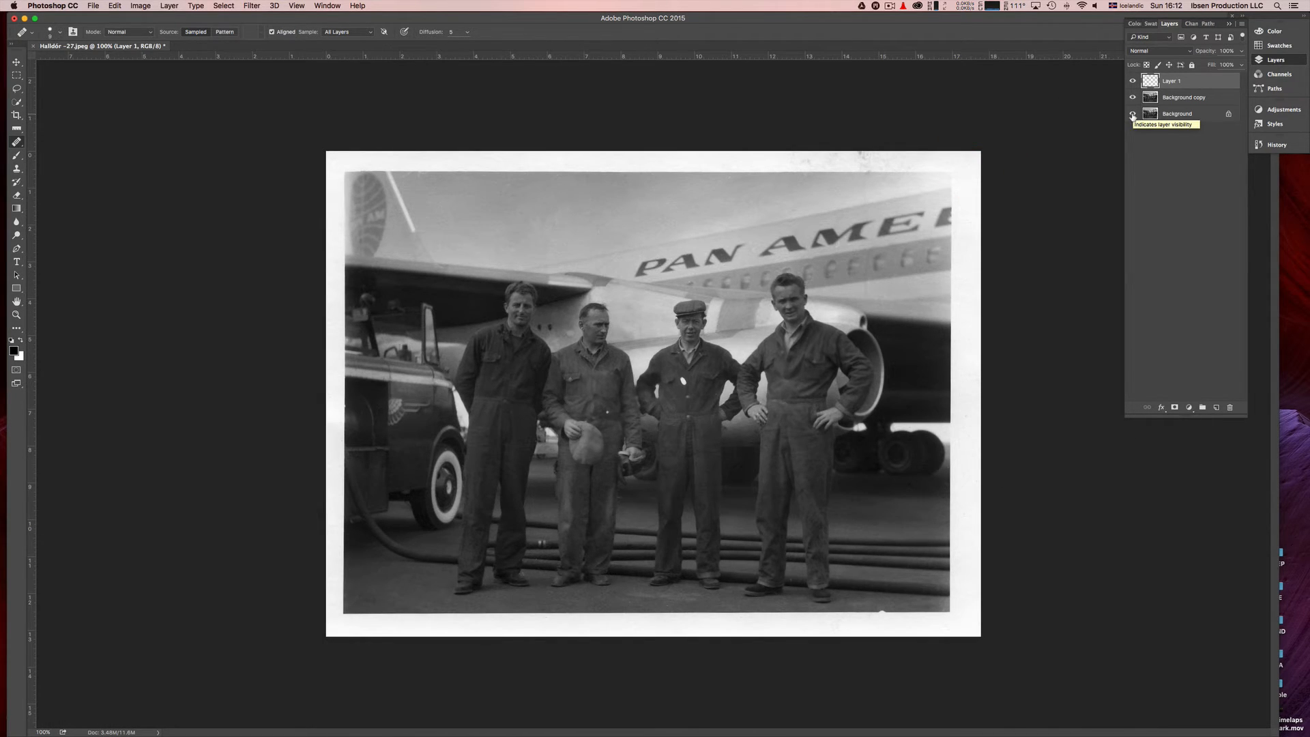
- Compare the original scan with the retouched photo by toggling the visibility of the healing and background layers
click(1133, 115)
click(1133, 115)
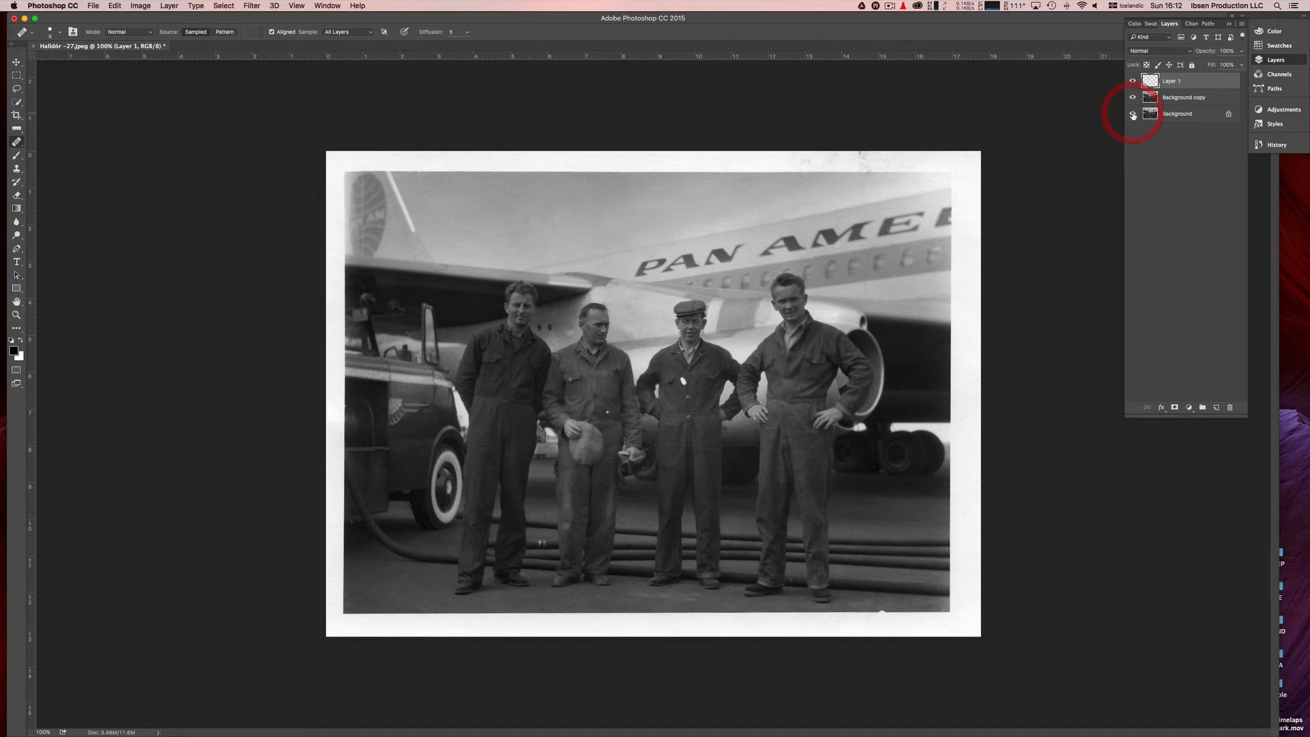
click(1132, 80)
click(1132, 98)
drag(1133, 98, 1132, 80)
alt+click(1132, 114)
alt+click(1133, 116)
alt+click(1133, 116)
alt+click(1133, 116)
alt+click(1133, 116)
alt+click(1134, 116)
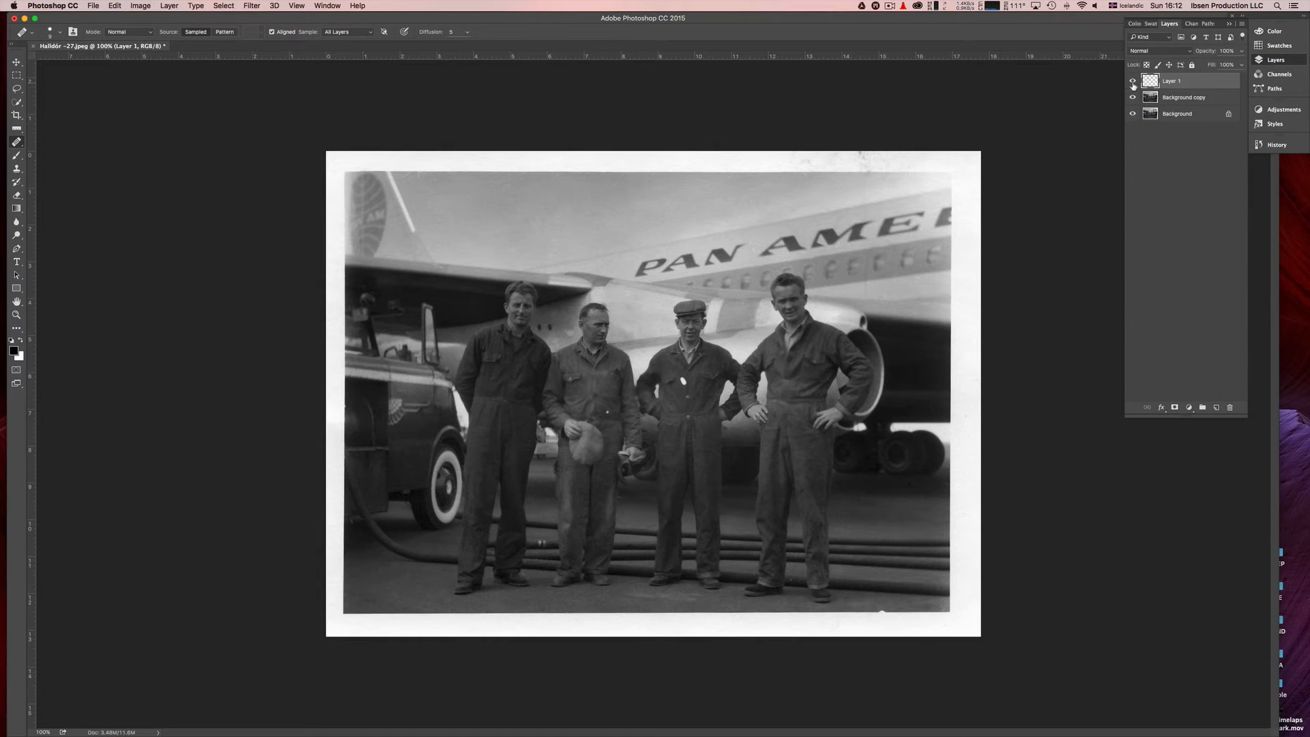
- Add a Curves adjustment layer, raise the midpoint of the RGB curve to brighten the photo, and compare it before and after
click(1189, 408)
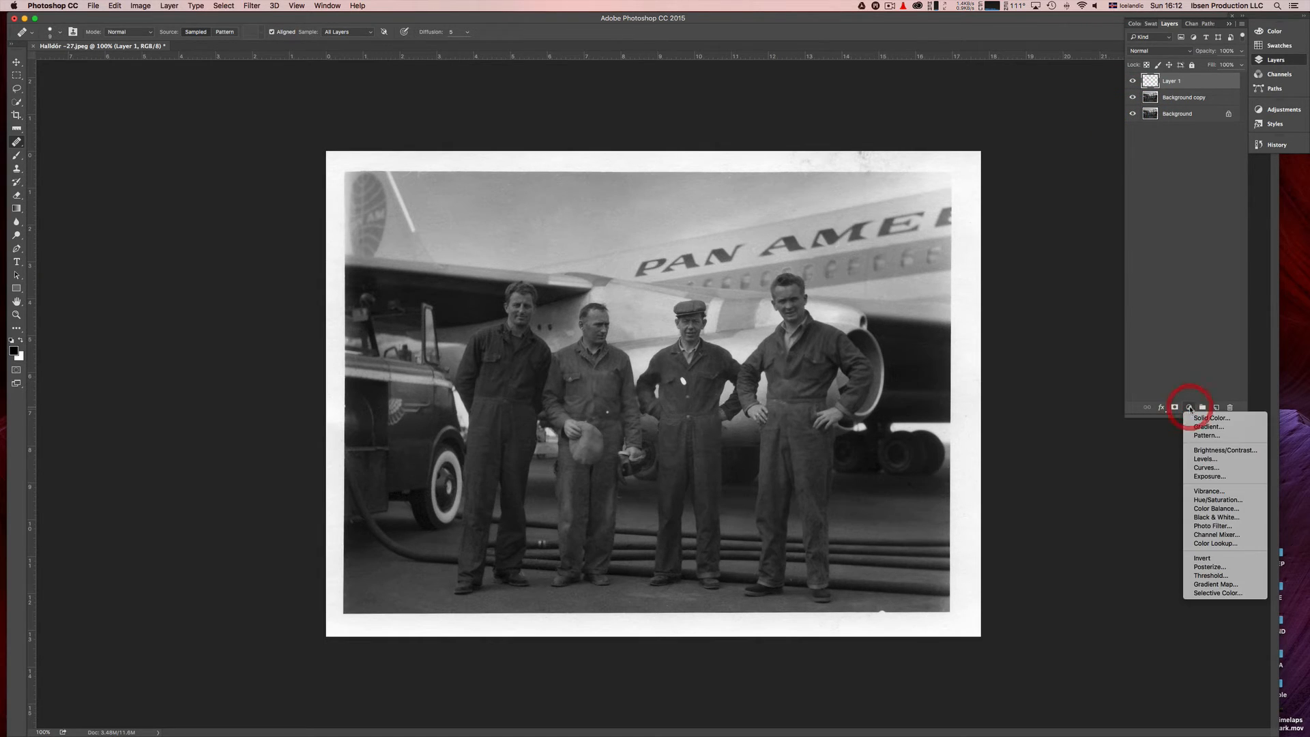
click(1206, 468)
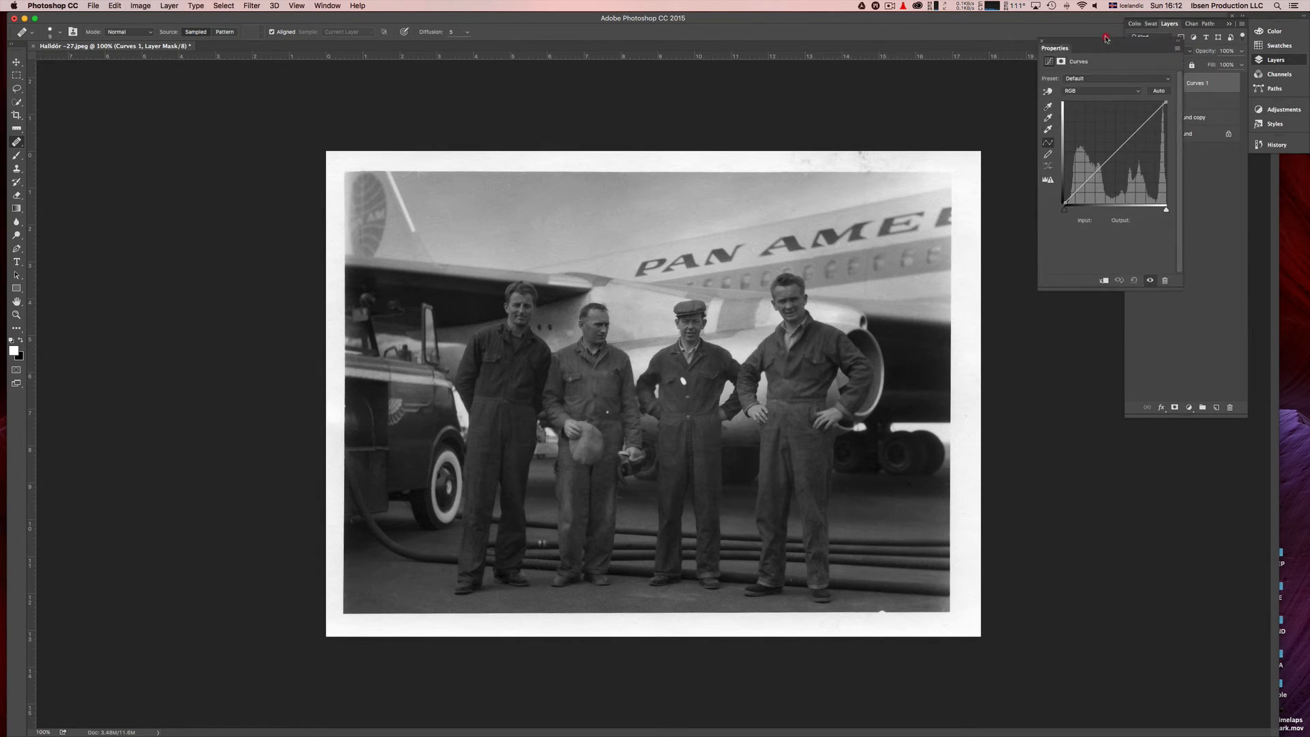
drag(1109, 39, 1050, 24)
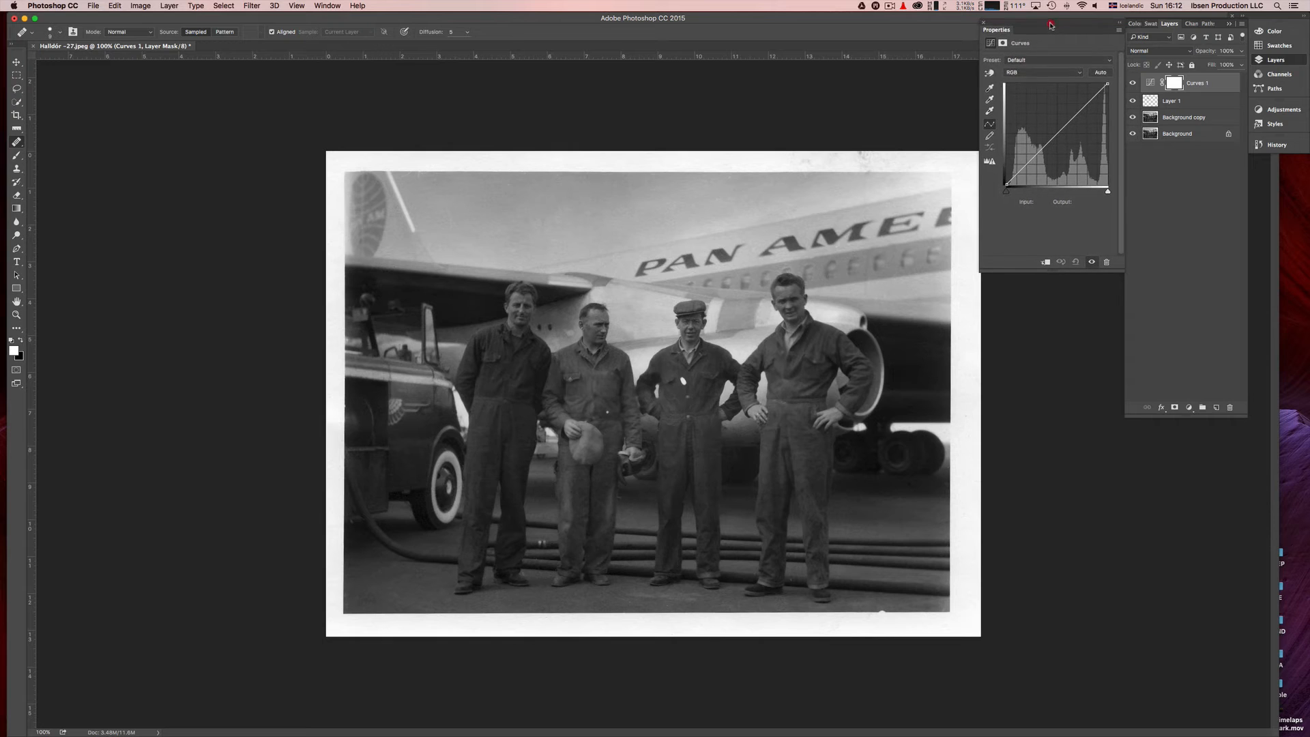
drag(1055, 132, 1056, 116)
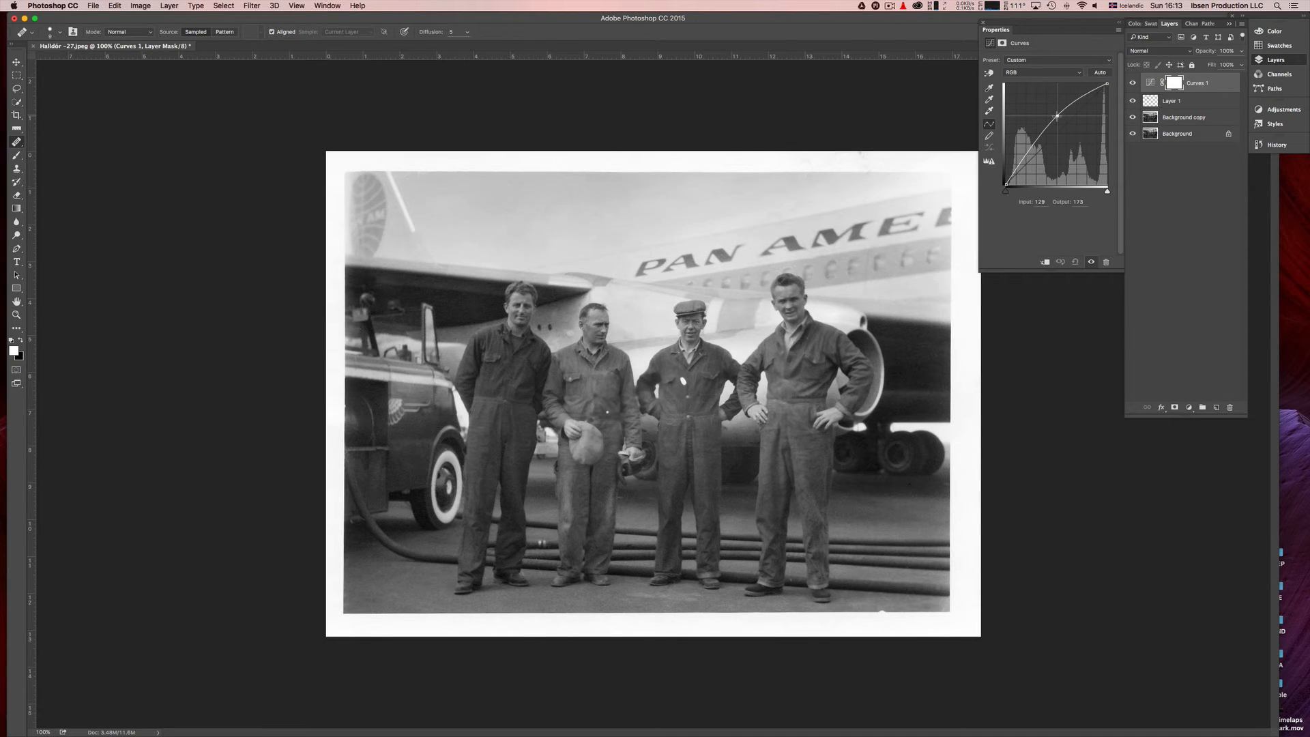
drag(1056, 116, 1056, 119)
click(1132, 83)
click(1132, 82)
click(1132, 82)
click(1132, 82)
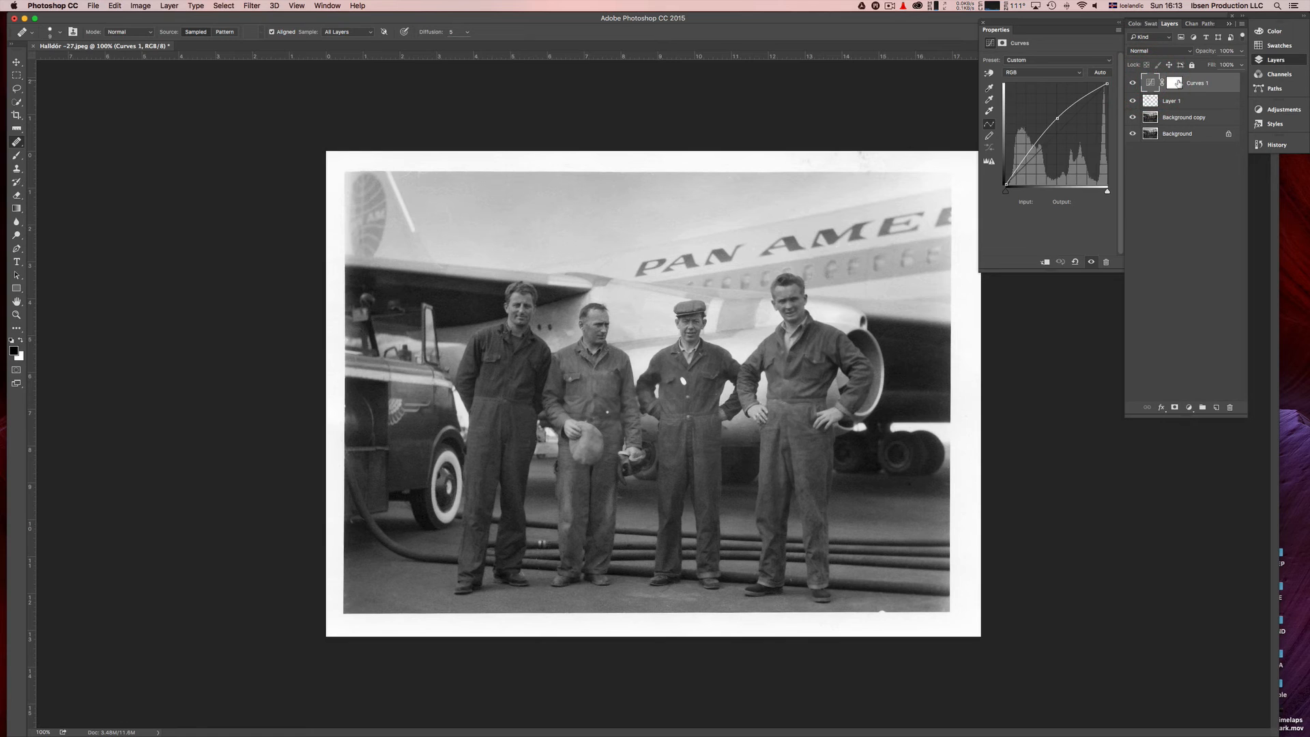
- Draw a reflected white-to-black gradient on the Curves layer mask, from the capped man's head up past the photo's upper edge
click(1174, 83)
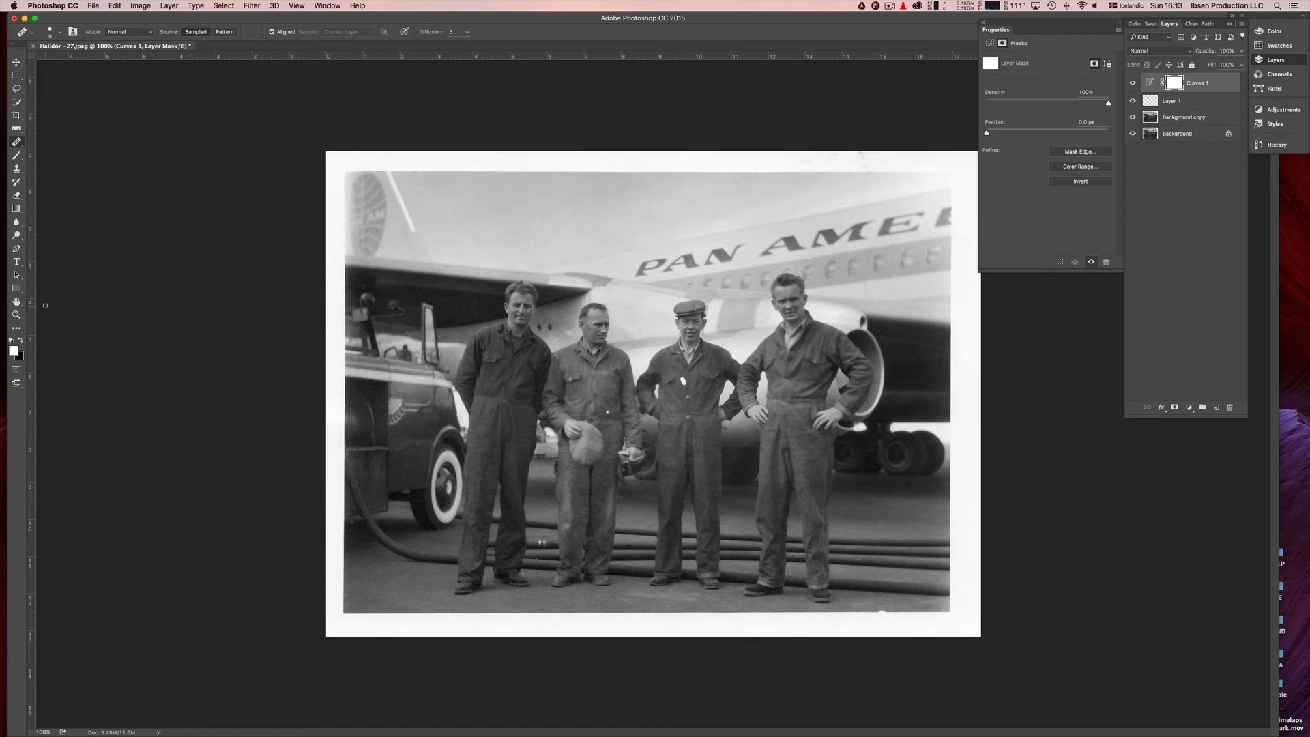
click(21, 208)
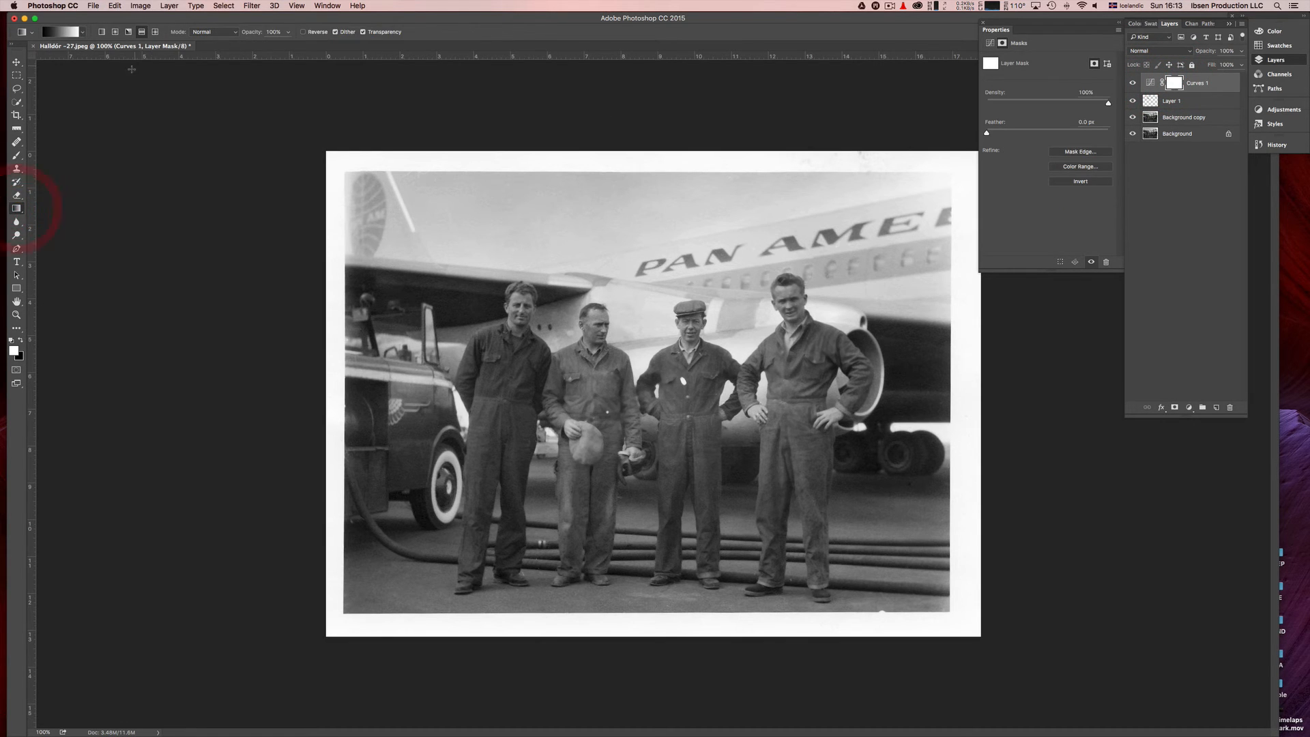
click(141, 33)
drag(637, 274, 654, 294)
drag(659, 462, 621, 241)
drag(653, 286, 637, 149)
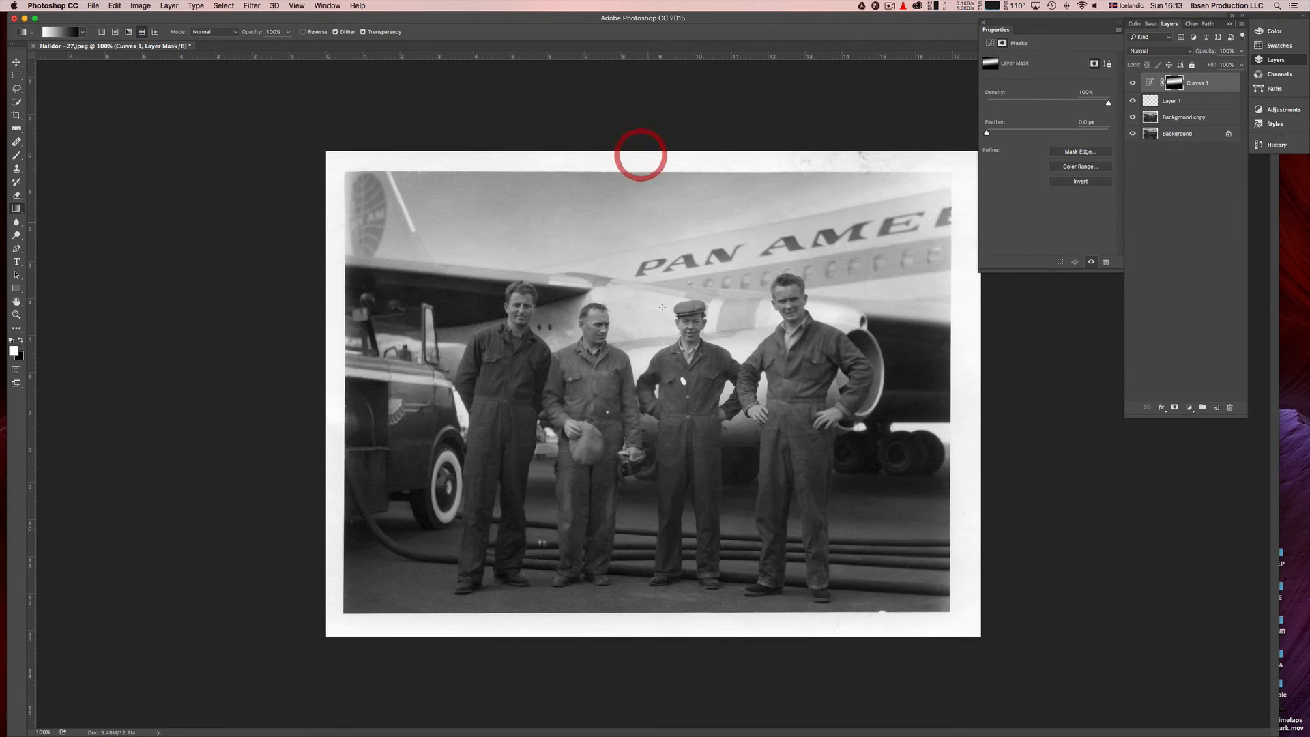
drag(670, 414, 646, 216)
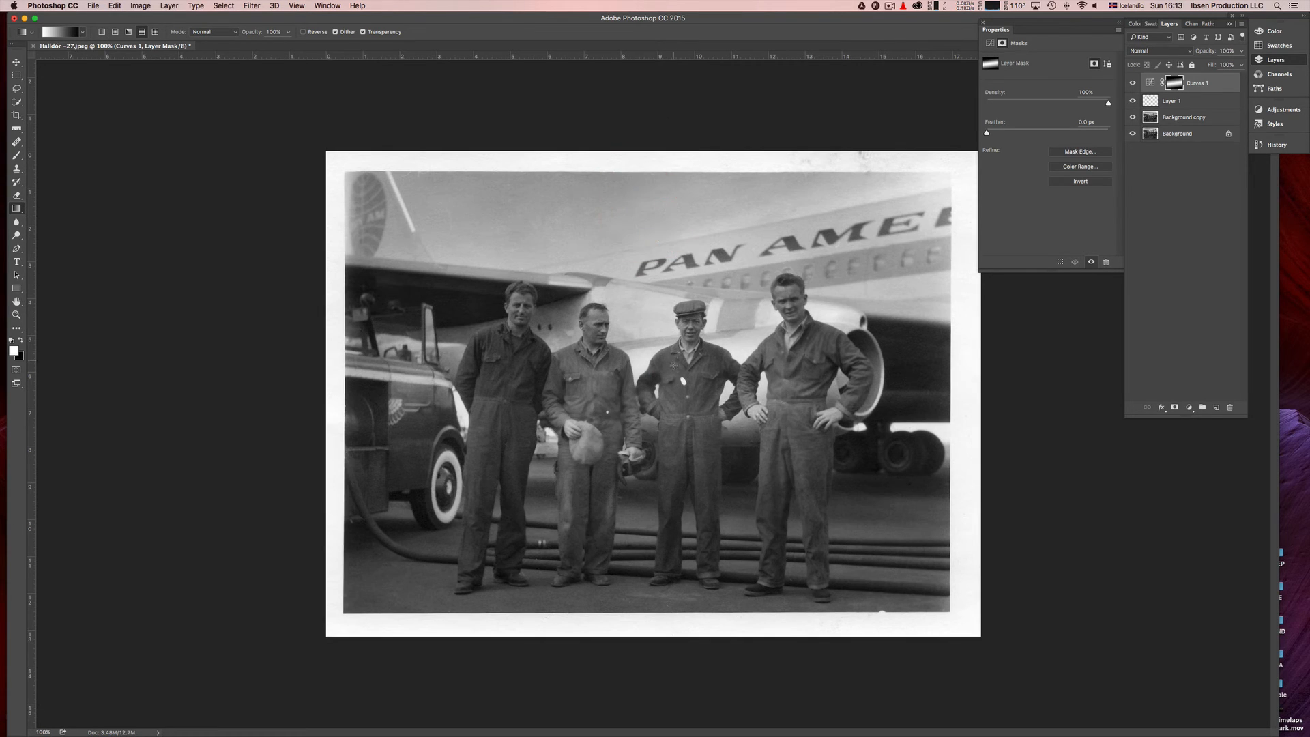
drag(676, 382, 623, 170)
drag(669, 301, 618, 106)
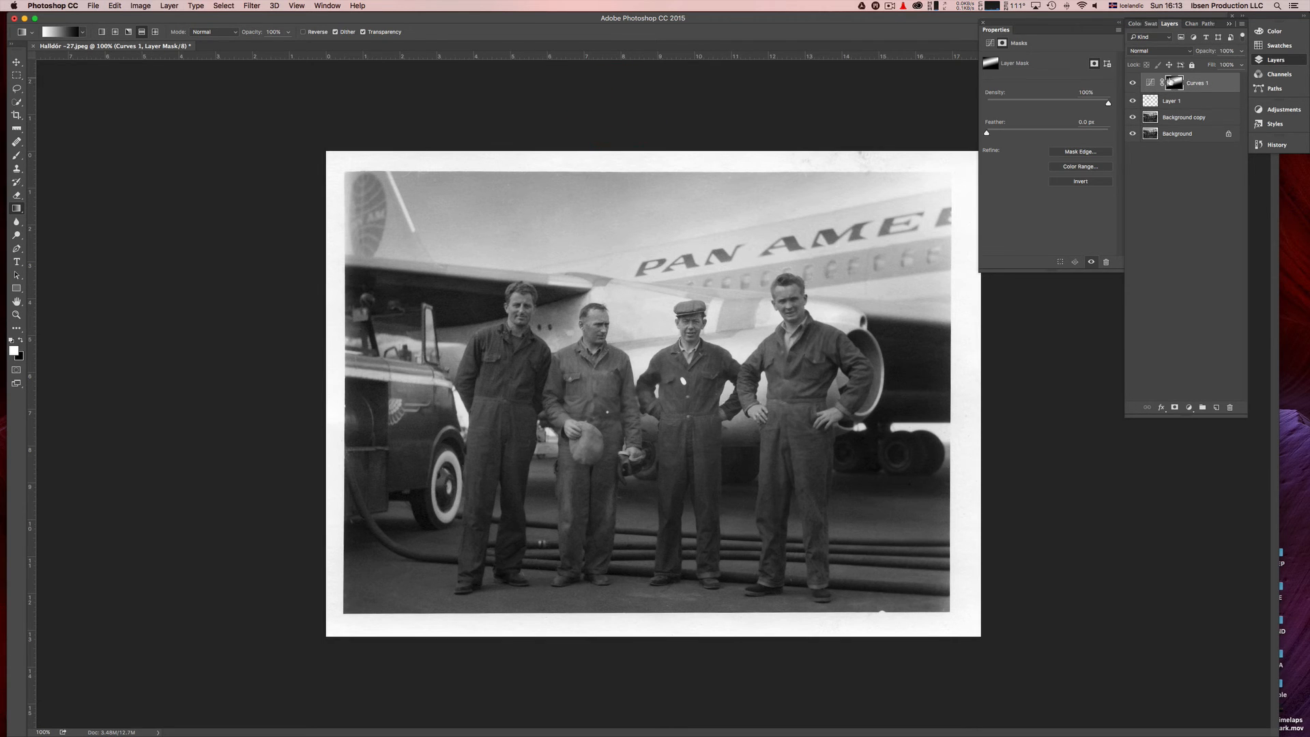
- Compare the photo with and without the masked Curves adjustment
click(1174, 82)
click(1134, 82)
click(1134, 82)
click(1134, 83)
click(1134, 83)
- Create a new layer above Curves 1 and stamp a merged copy of all visible layers onto it
click(1215, 408)
click(1242, 23)
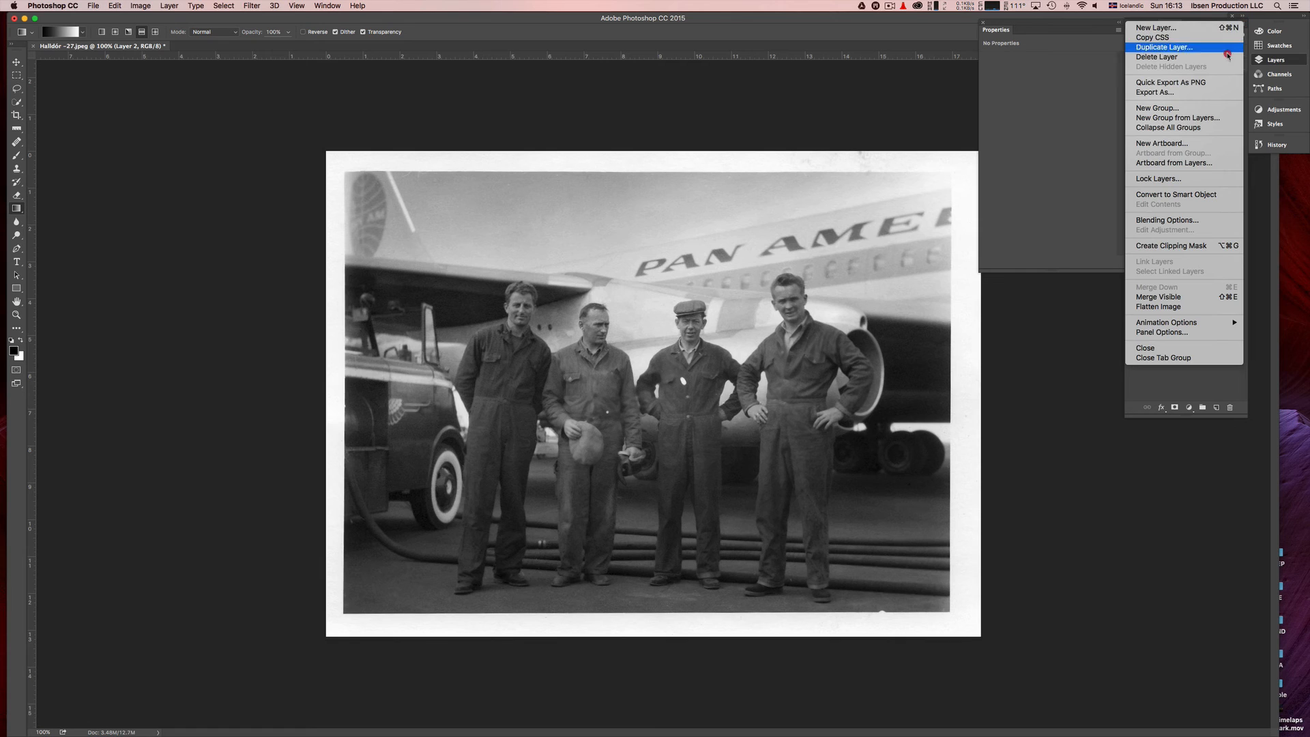
click(1208, 302)
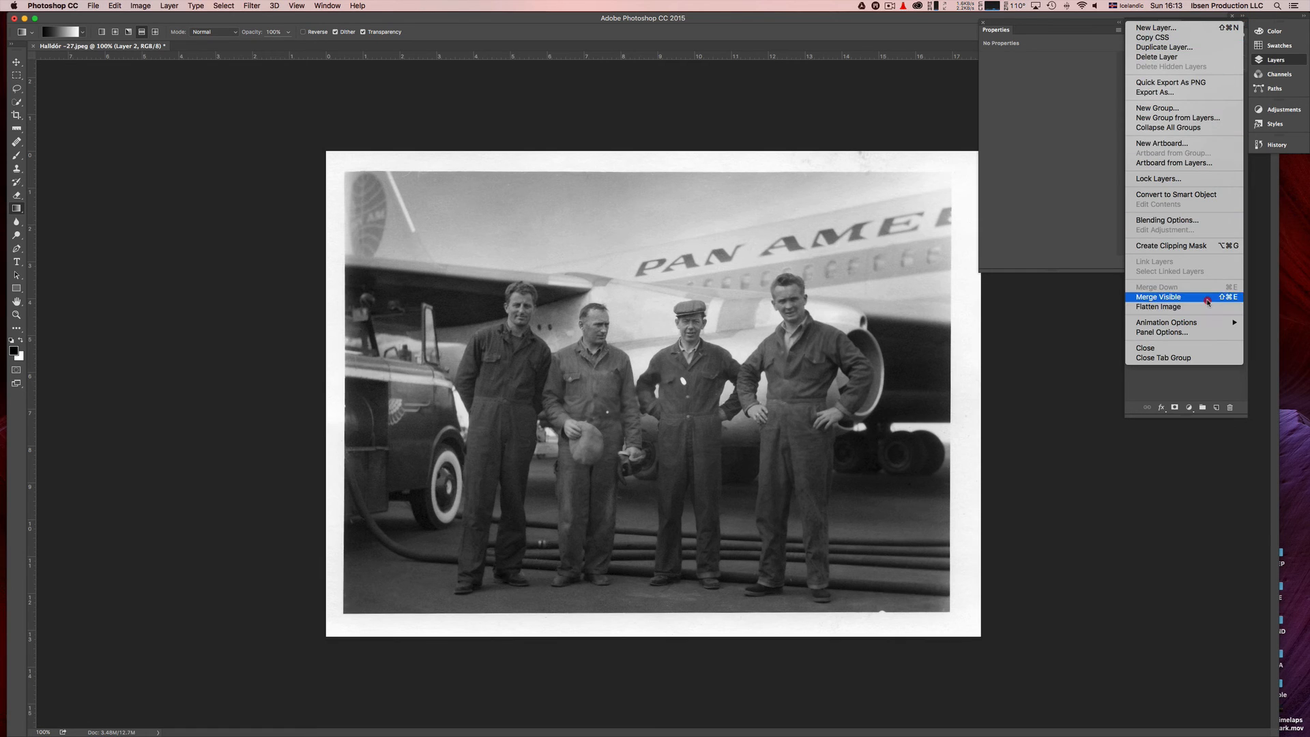
key(super+z)
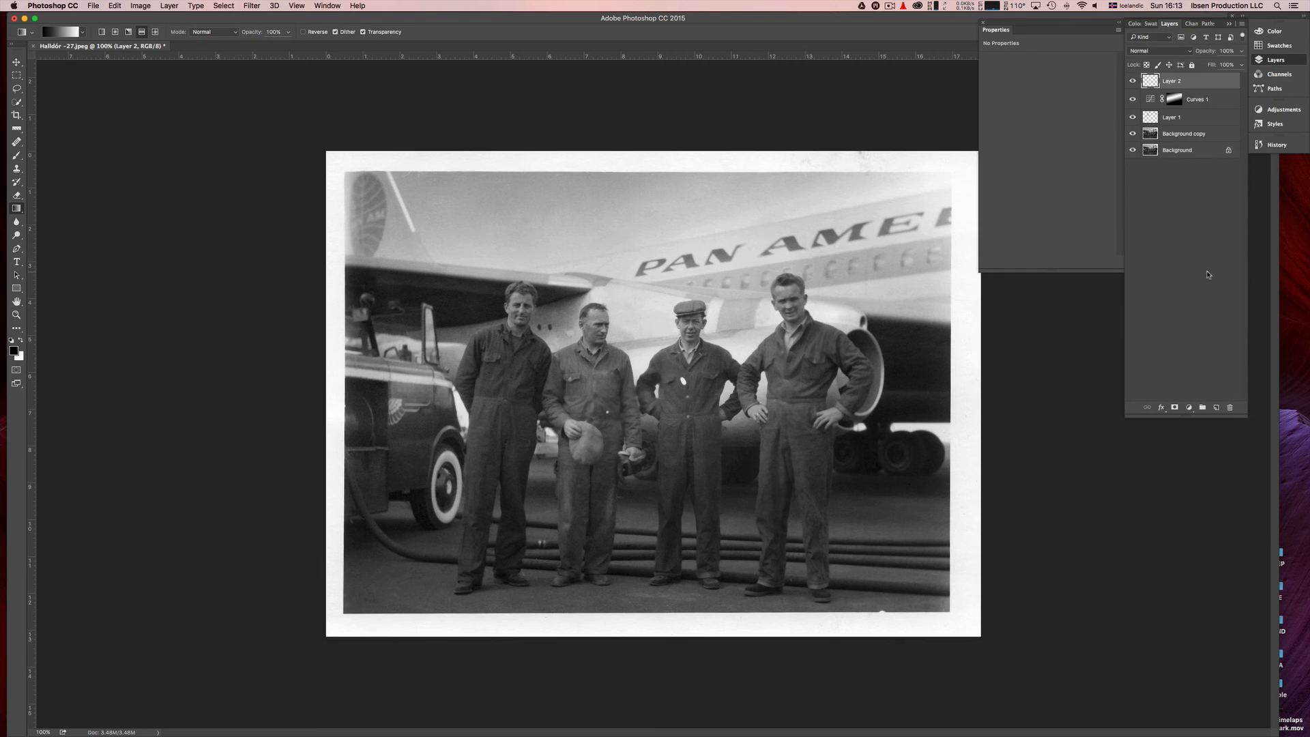
key(super+alt+shift+e)
- Compare the restored photo with the Background layer shown on its own
alt+click(1133, 151)
alt+click(1133, 151)
alt+click(1133, 151)
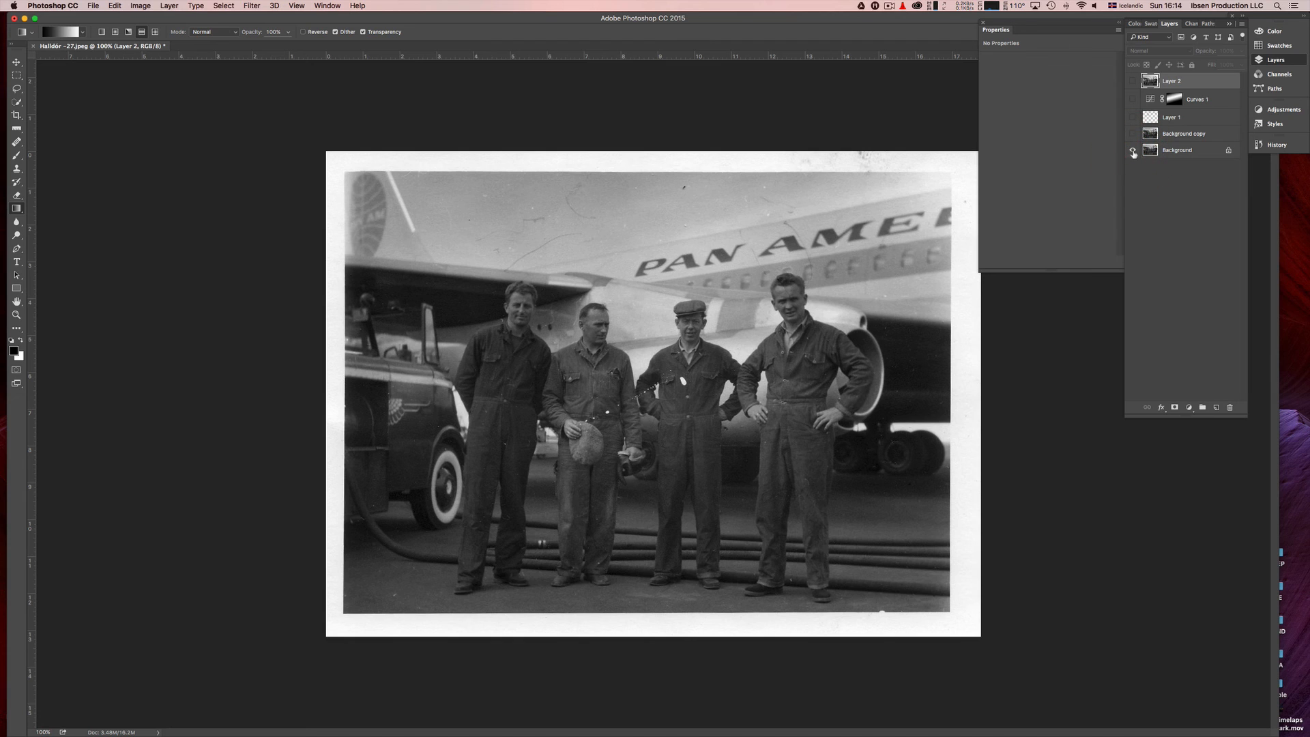
alt+click(1133, 151)
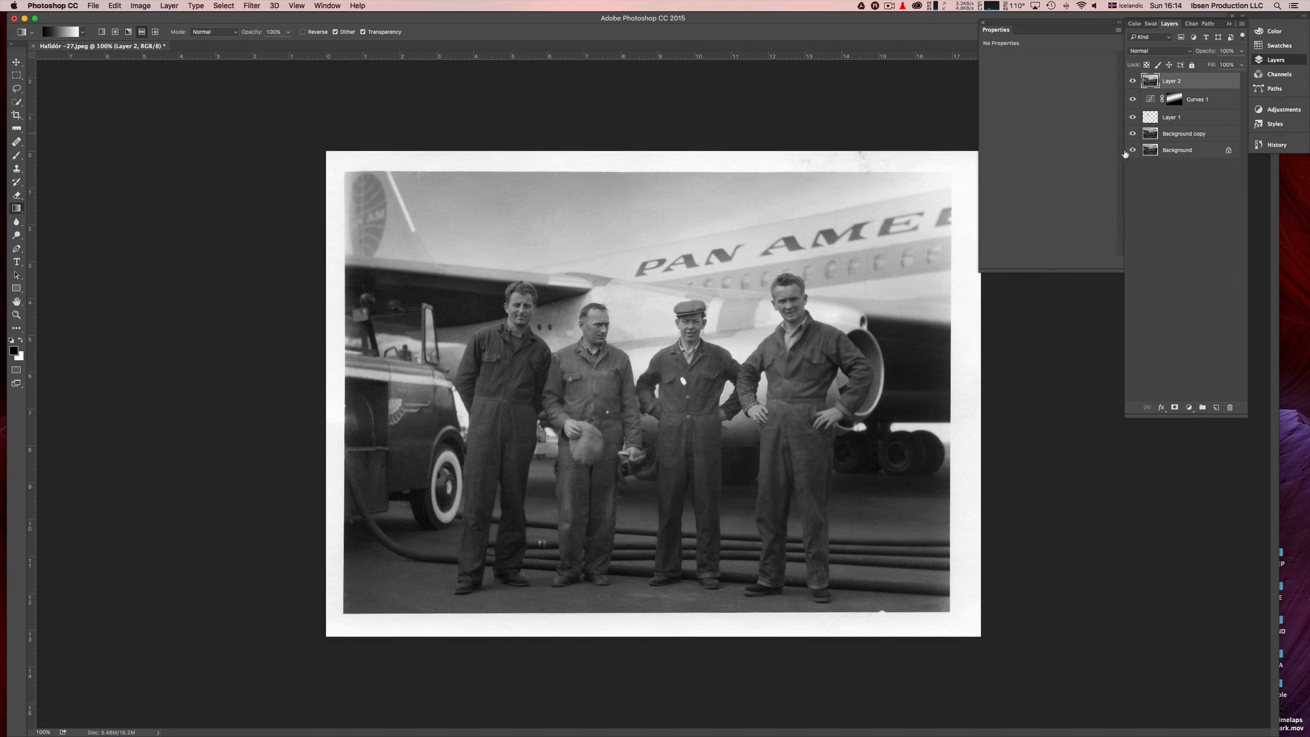
- Merge all layers above Background into one while Background is hidden, and show Background again
click(1133, 151)
click(1241, 25)
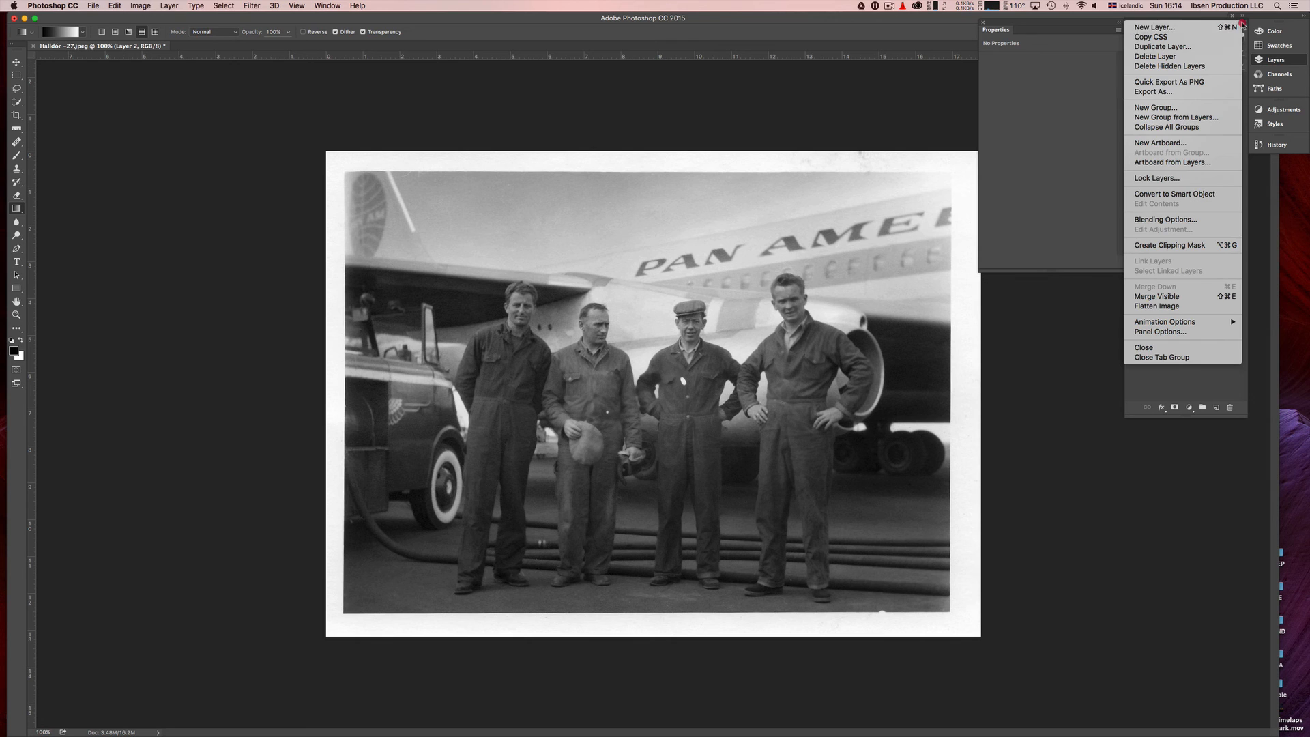
click(1179, 295)
click(1133, 97)
- Compare the merged restoration with the original scan by toggling the visibility of Layer 2
click(1134, 80)
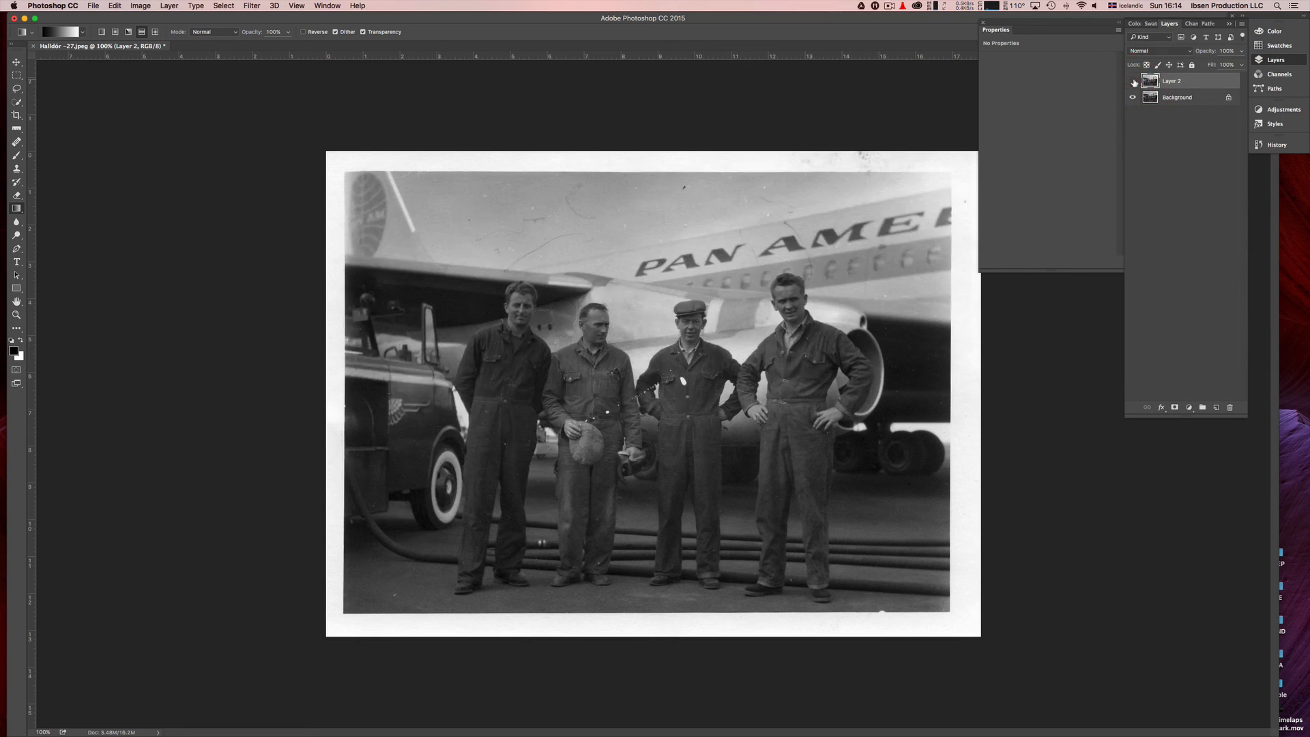
click(1133, 80)
click(1133, 81)
click(1134, 80)
click(1133, 81)
click(1133, 81)
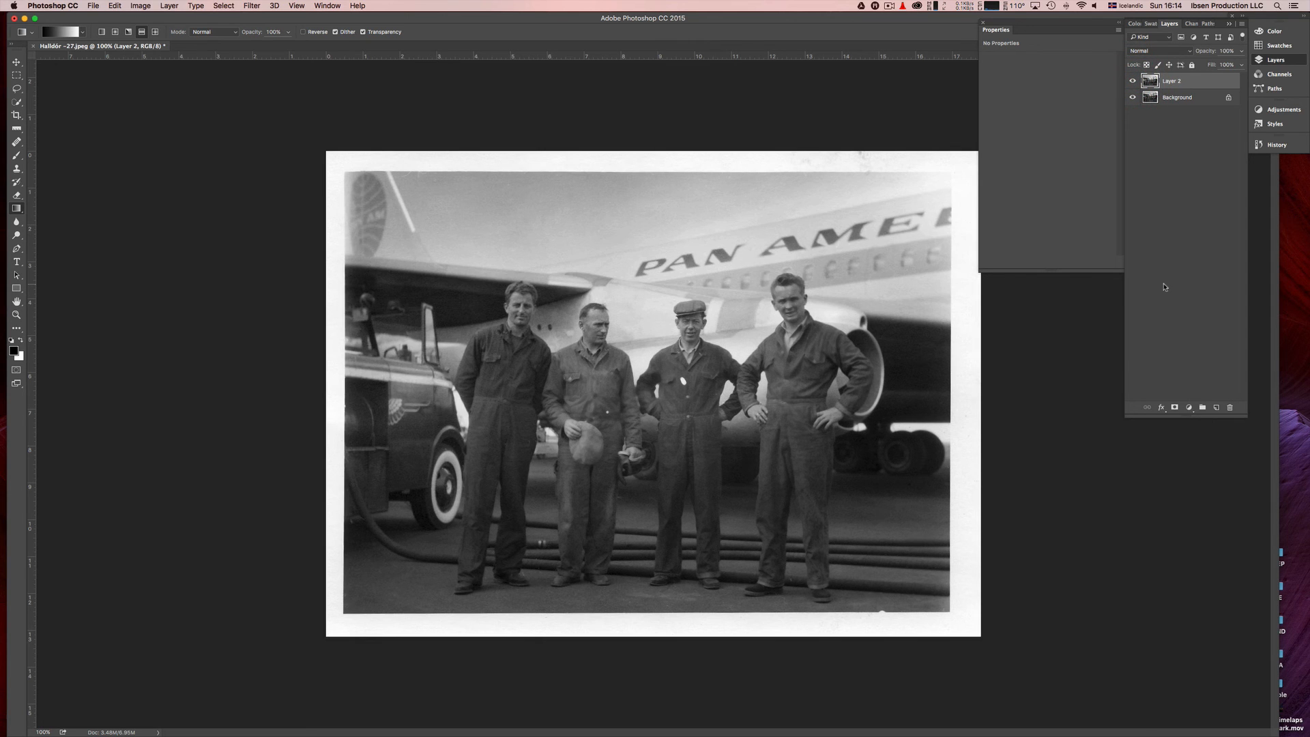